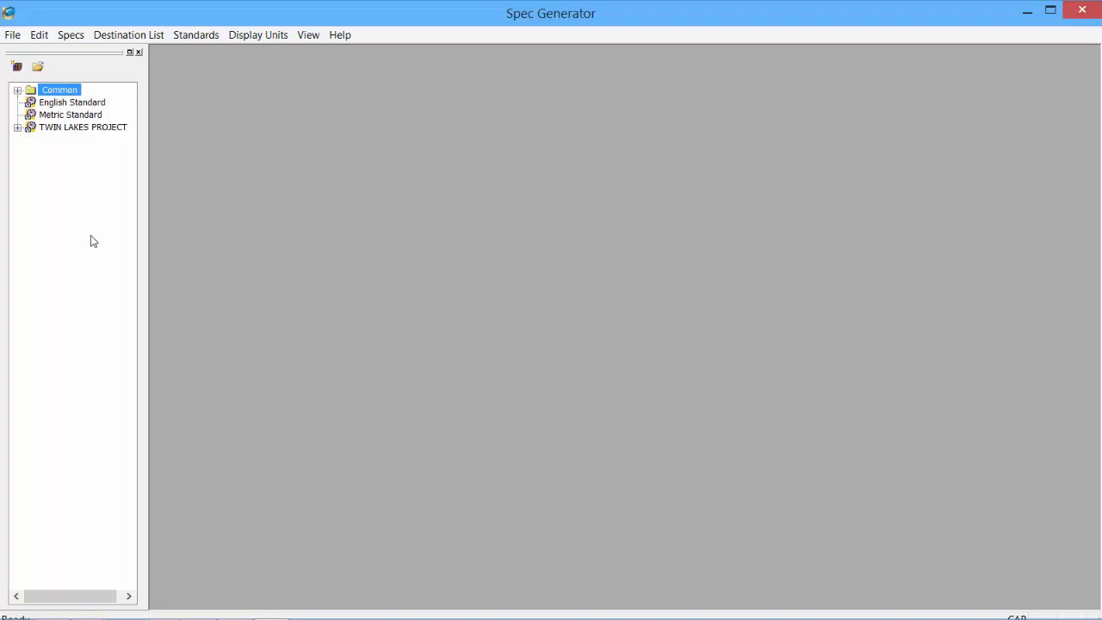
- Expand Common and browse specs A, B, C, D1 and the English and Metric Standard groups
click(18, 91)
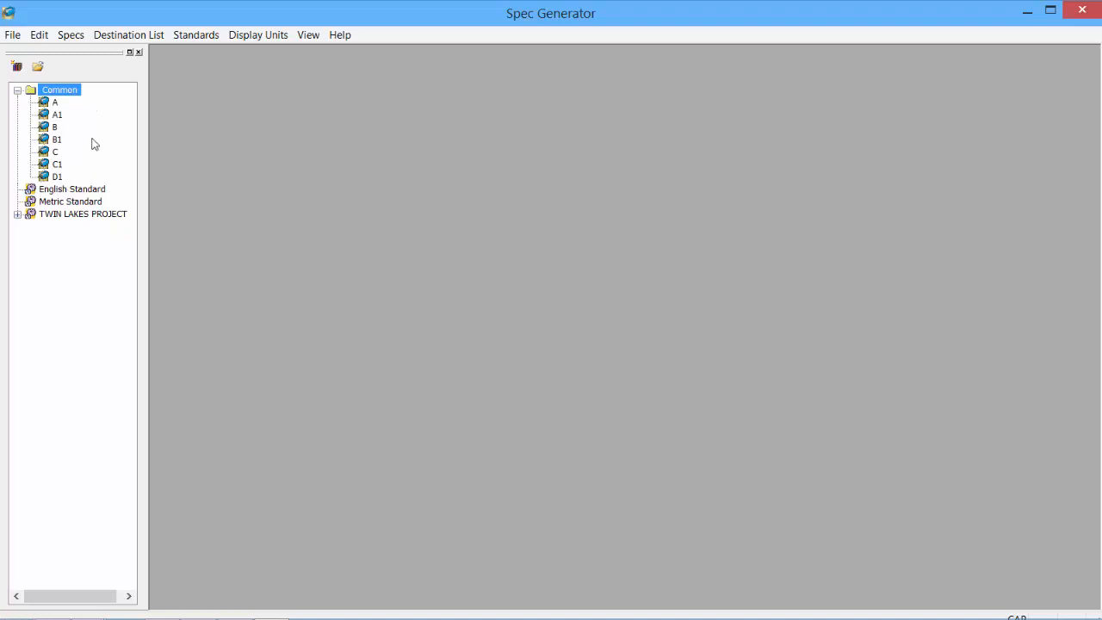
click(55, 103)
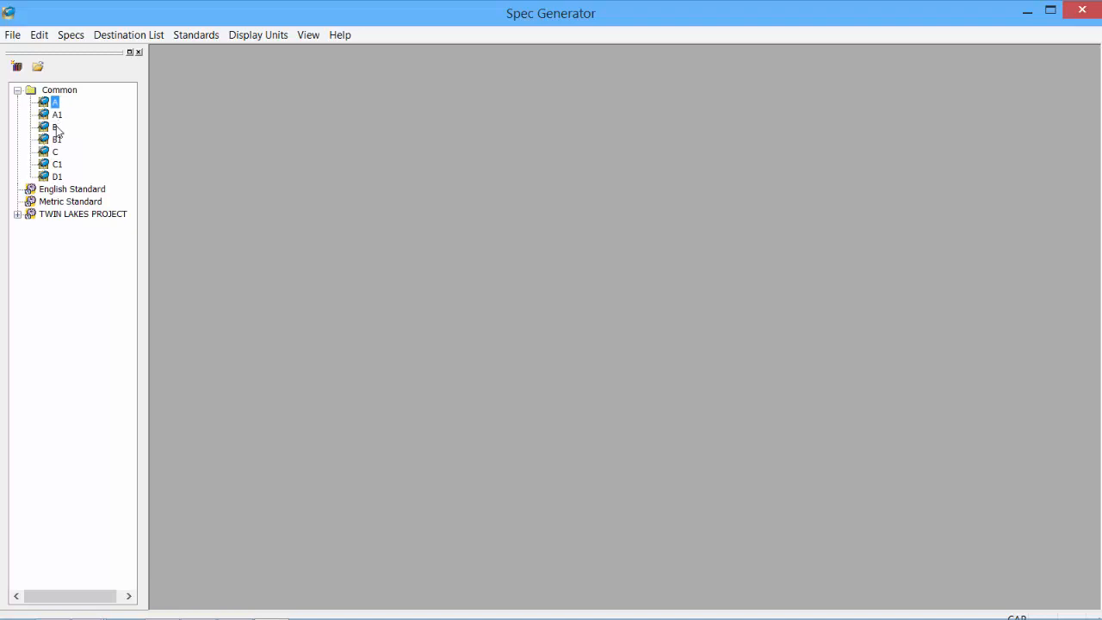
click(55, 127)
click(54, 153)
click(57, 177)
click(71, 191)
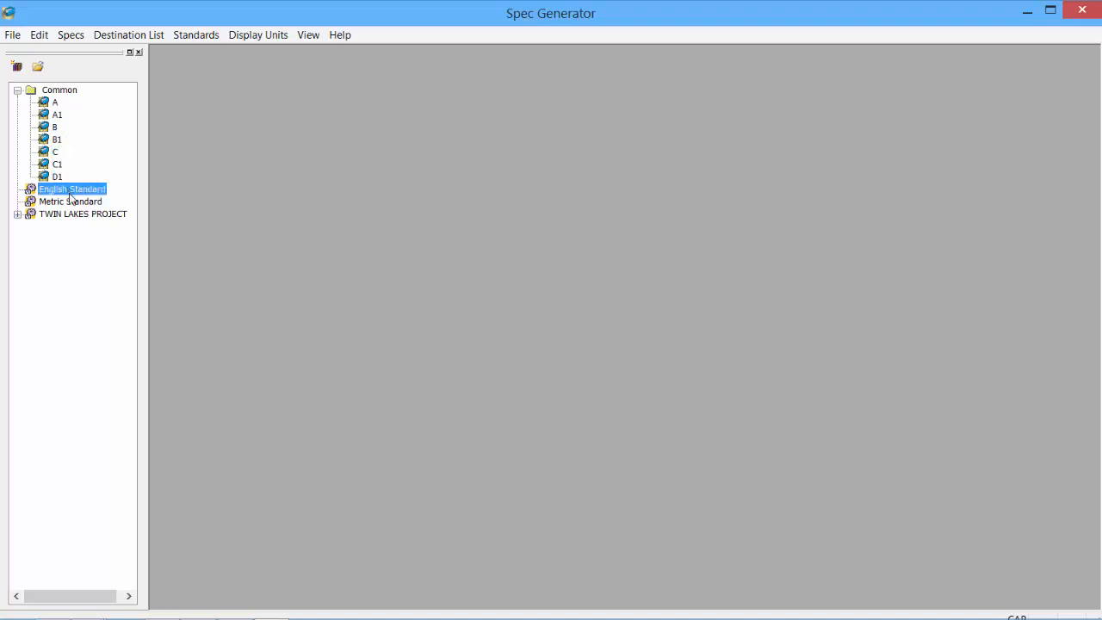
click(72, 204)
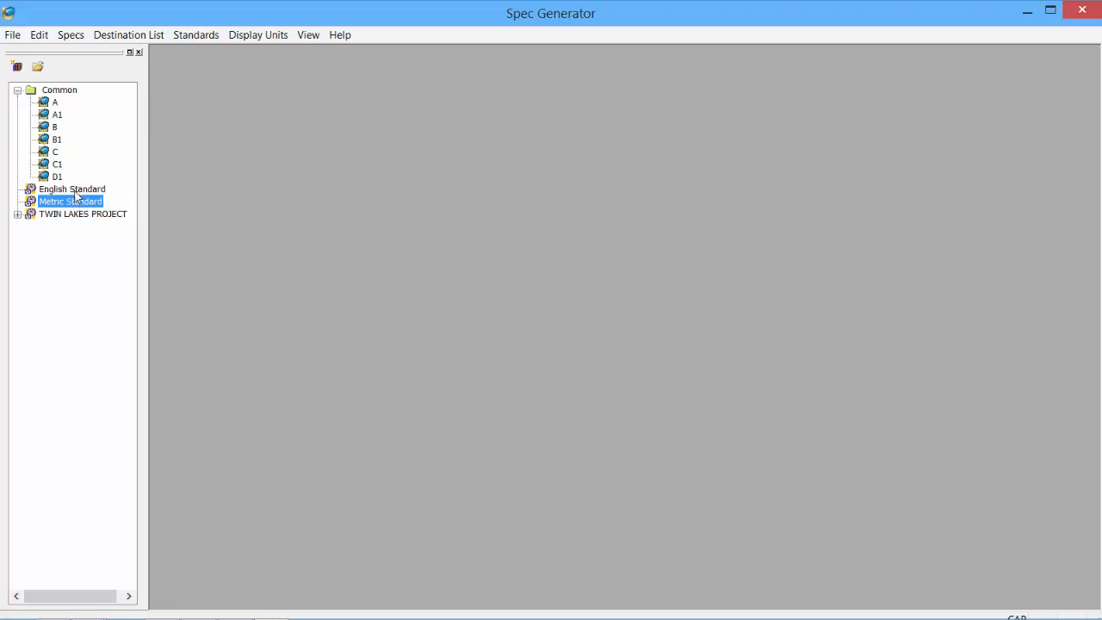
- Expand TWIN LAKES PROJECT to list E, F and TLP-A, and select TLP-A
click(62, 215)
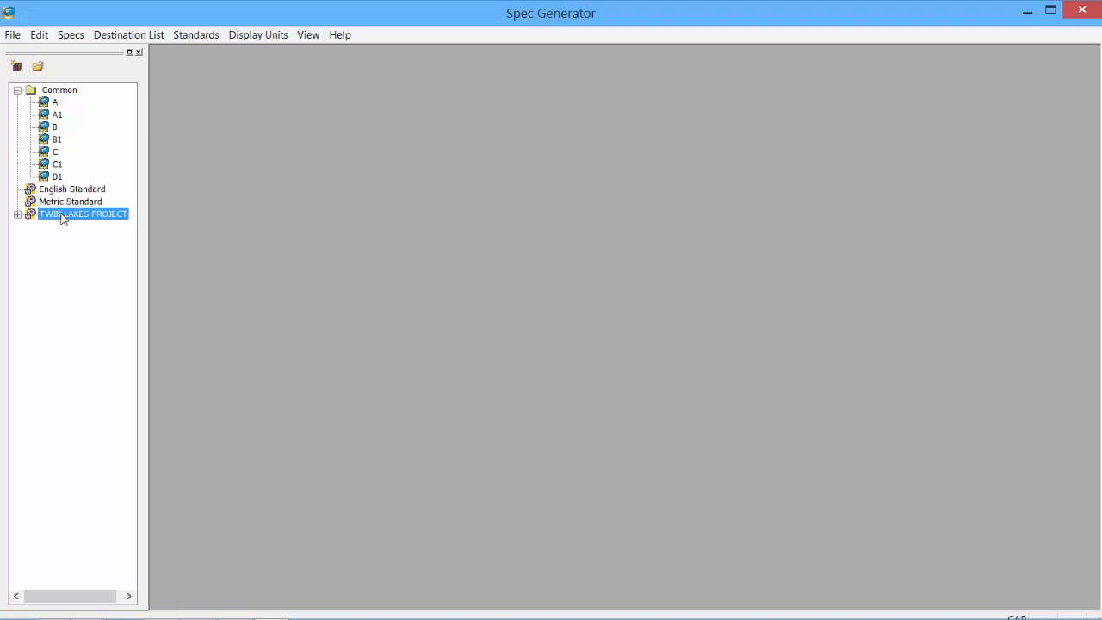
click(17, 214)
click(62, 251)
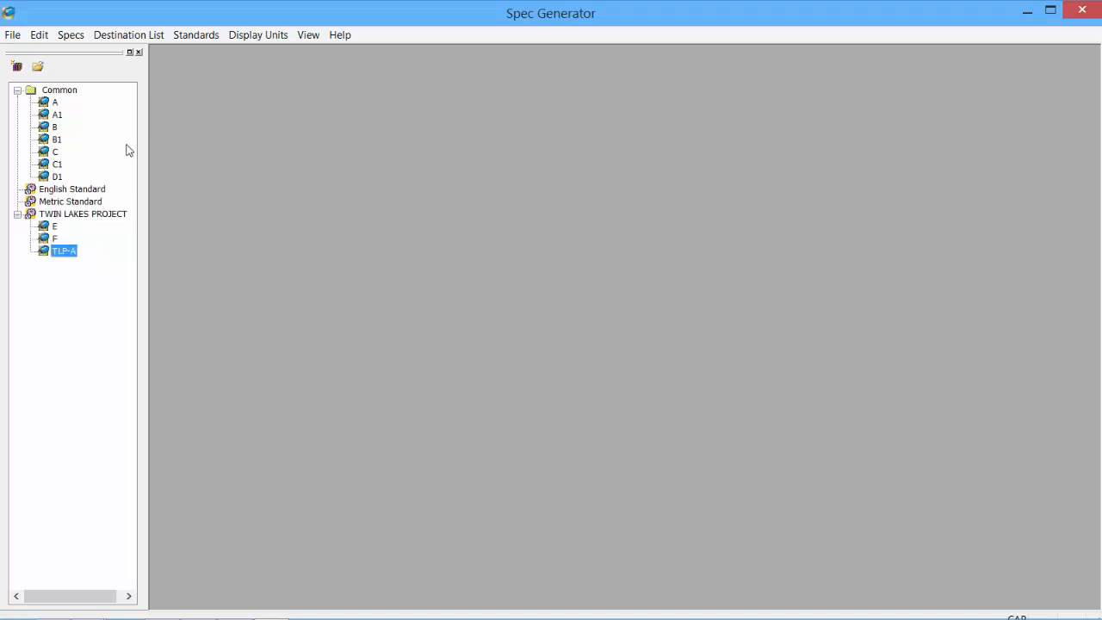
- Copy spec B from Common into the TWIN LAKES PROJECT folder
click(71, 36)
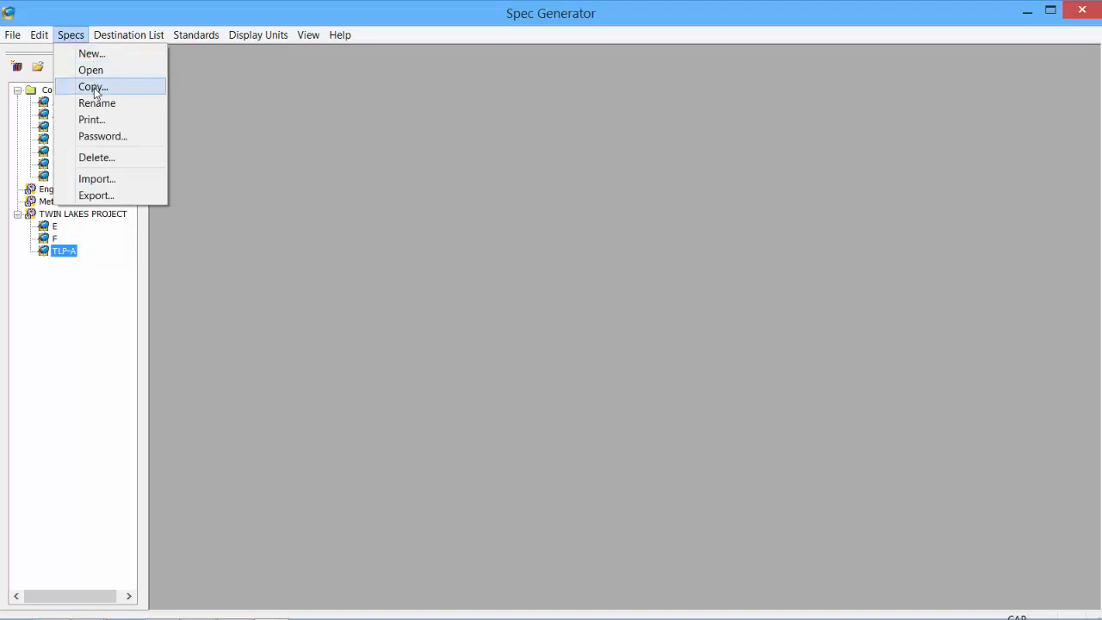
click(54, 129)
right_click(52, 127)
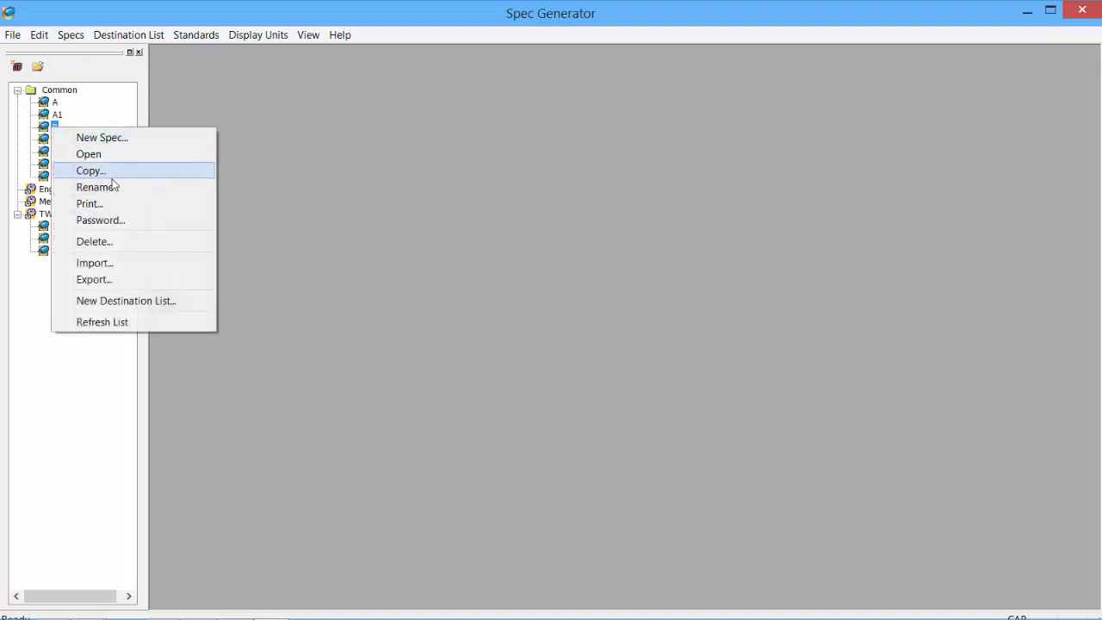
click(84, 380)
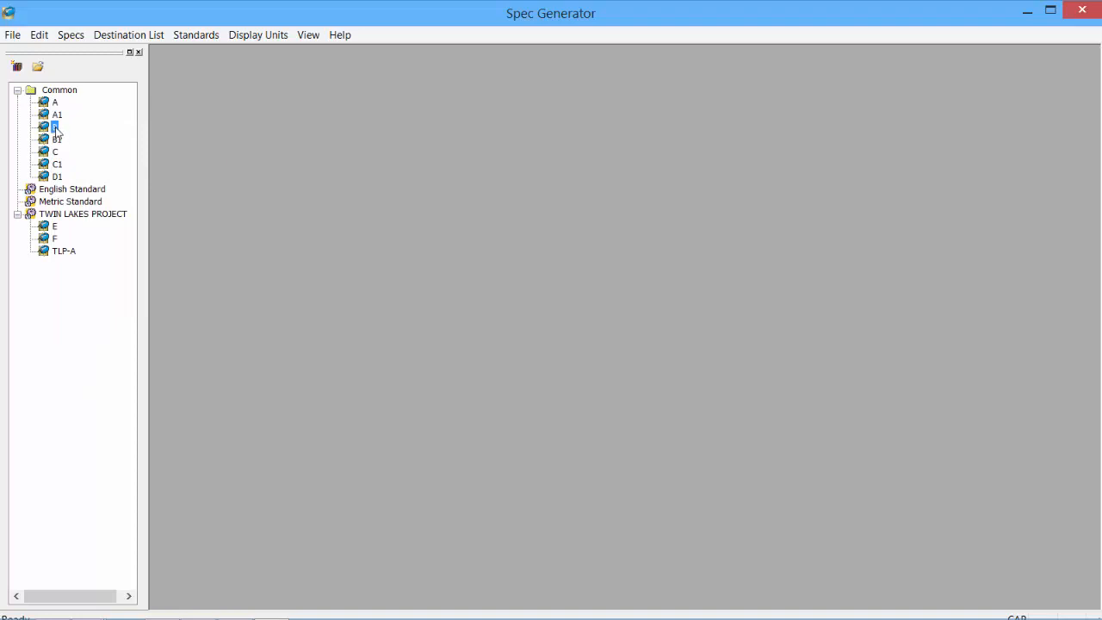
right_click(55, 128)
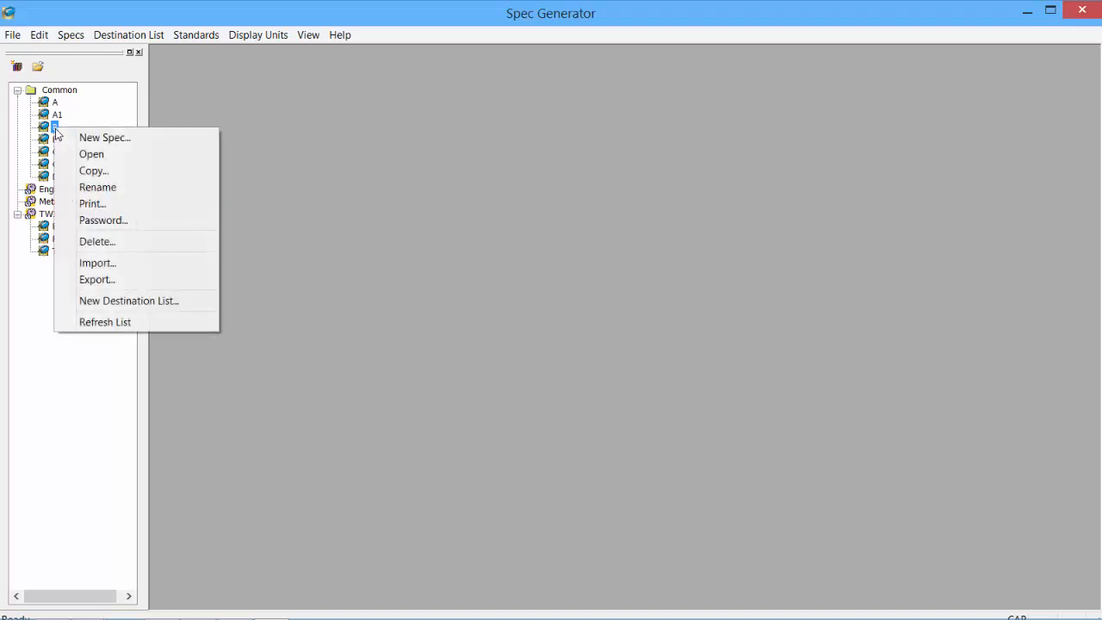
click(106, 173)
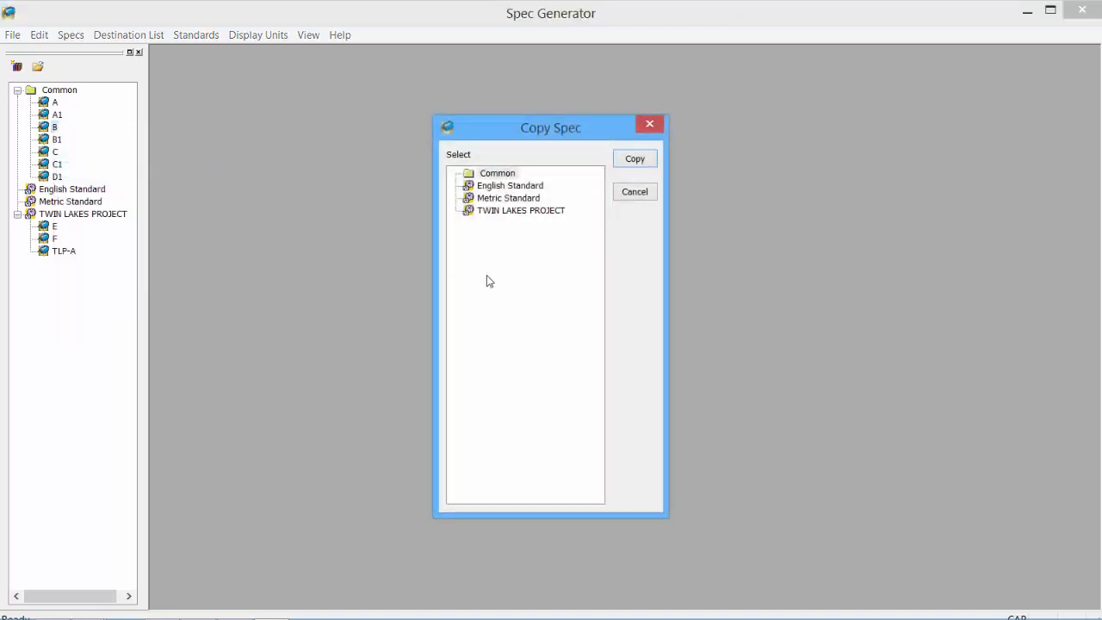
click(521, 211)
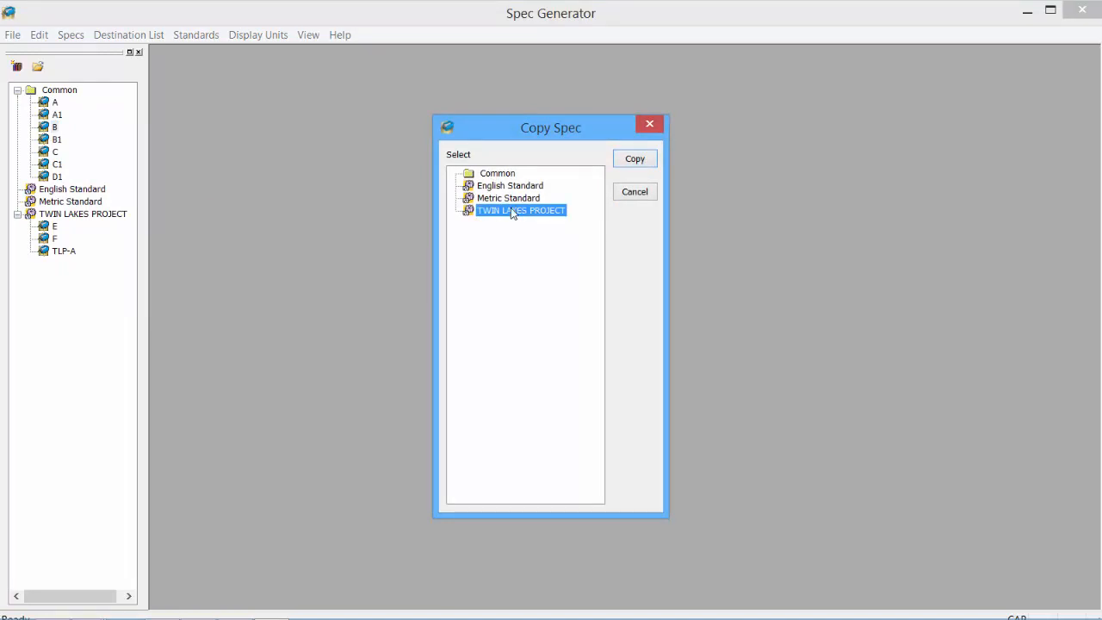
click(634, 160)
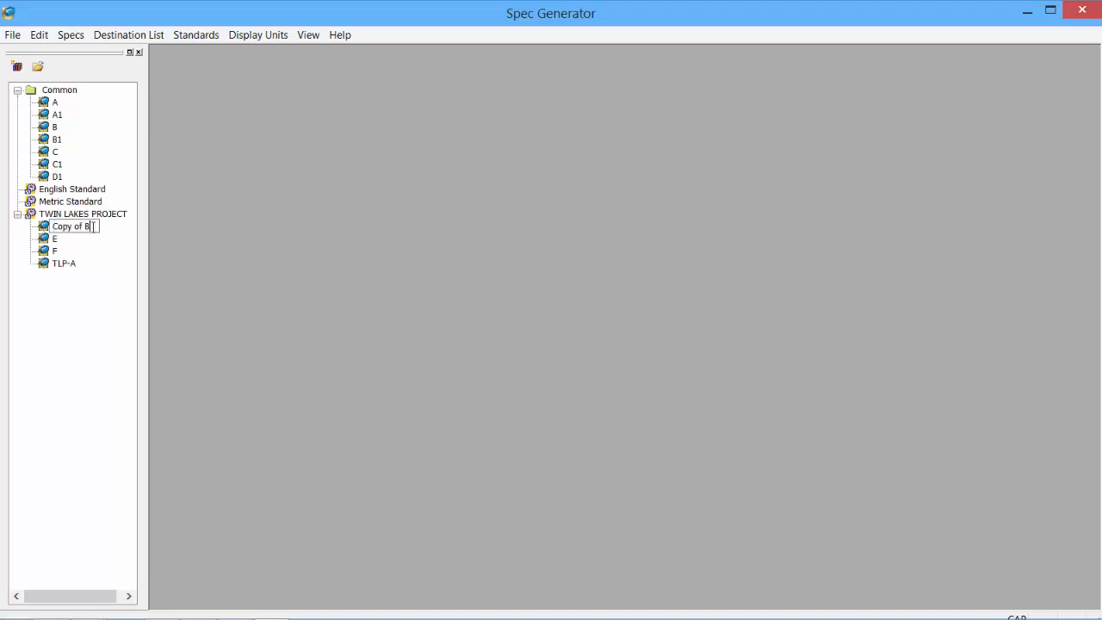
- Rename 'Copy of B' to TLP-B
drag(84, 227, 40, 226)
text(TLP-B)
key(Return)
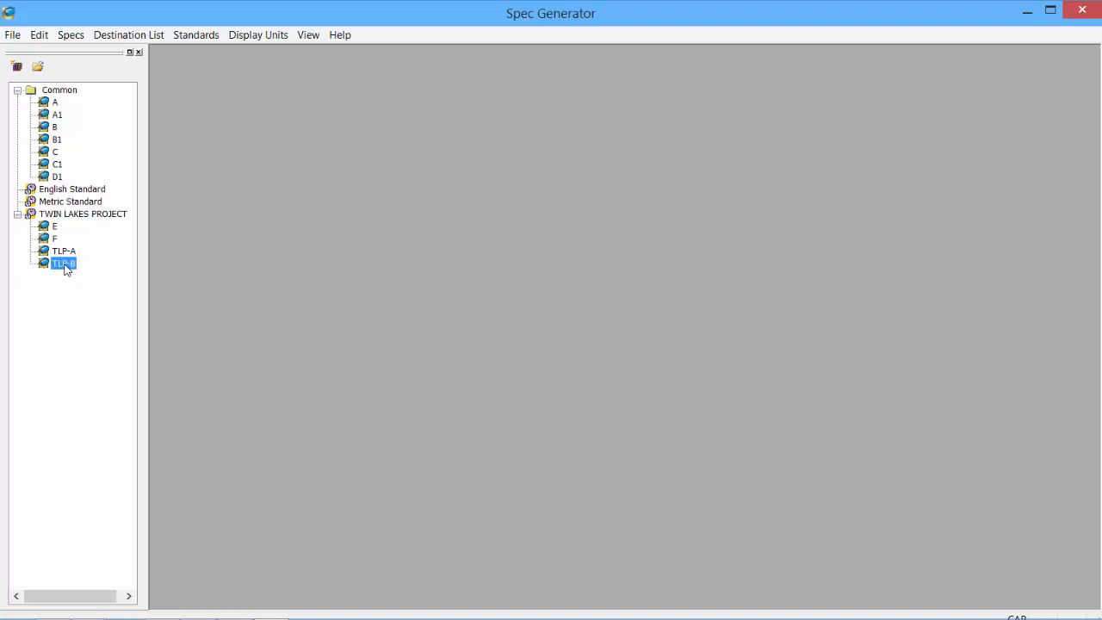
drag(66, 270, 74, 98)
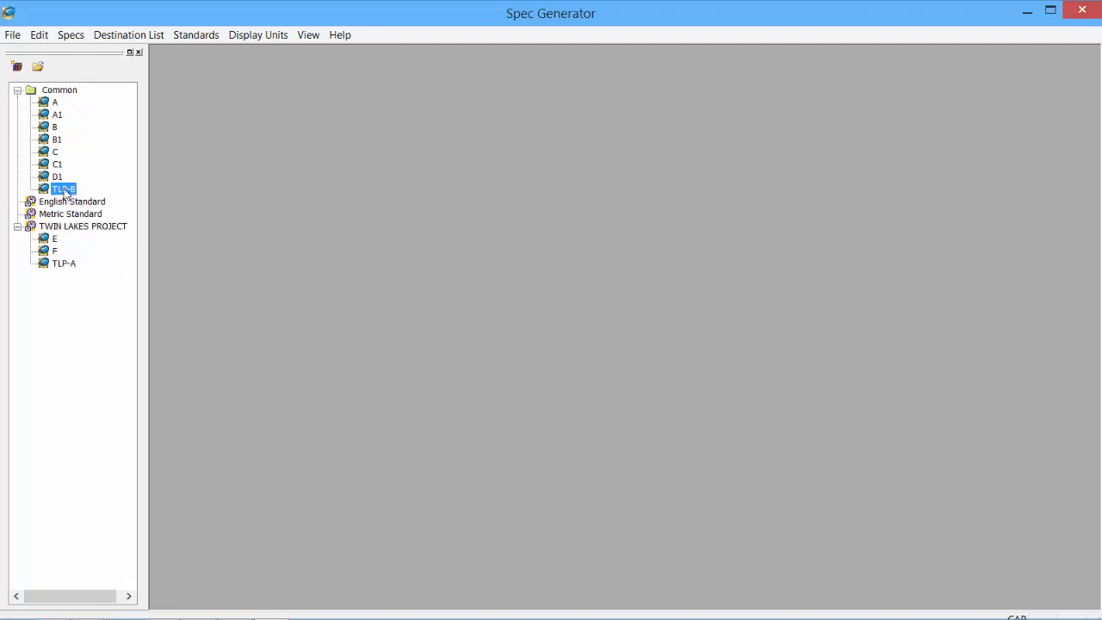
drag(64, 193, 77, 234)
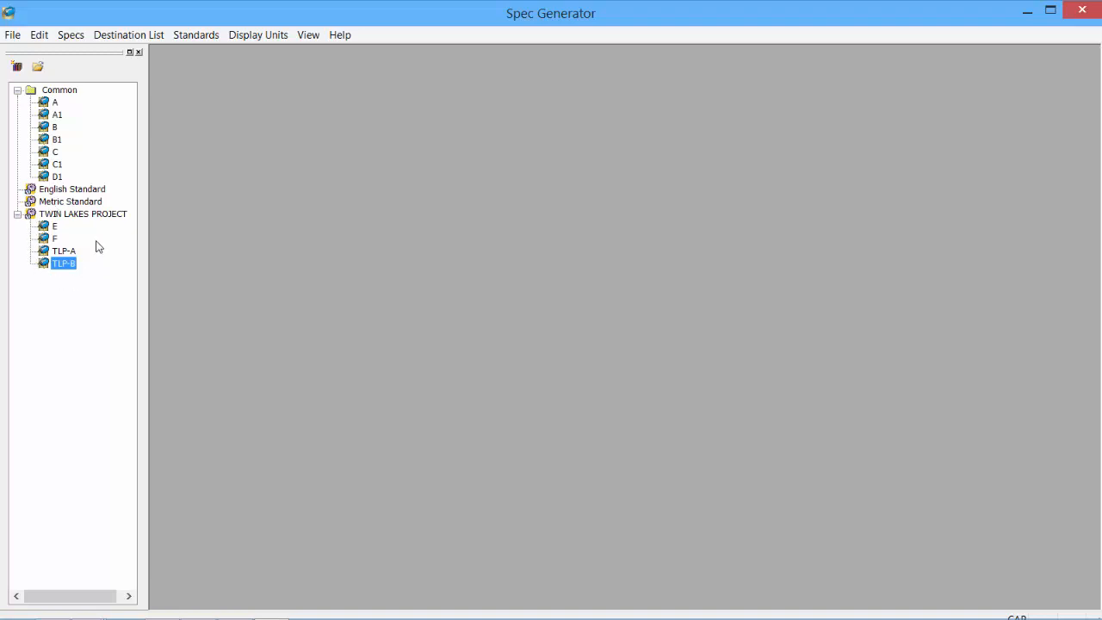
right_click(60, 268)
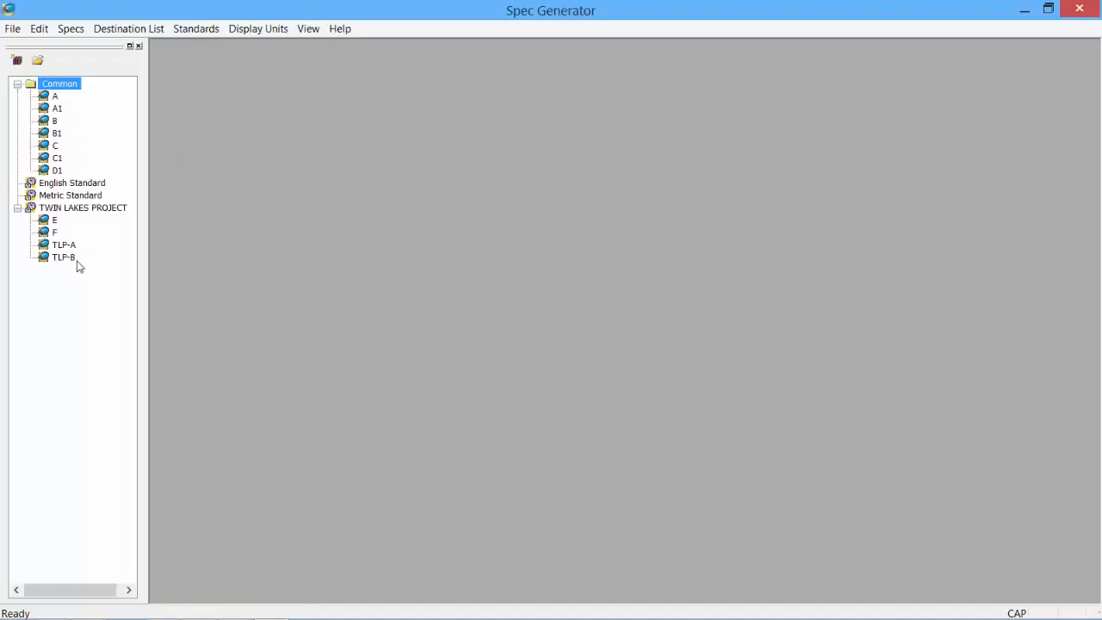
- Select spec TLP-B and bring up the Edit menu's option categories
click(67, 258)
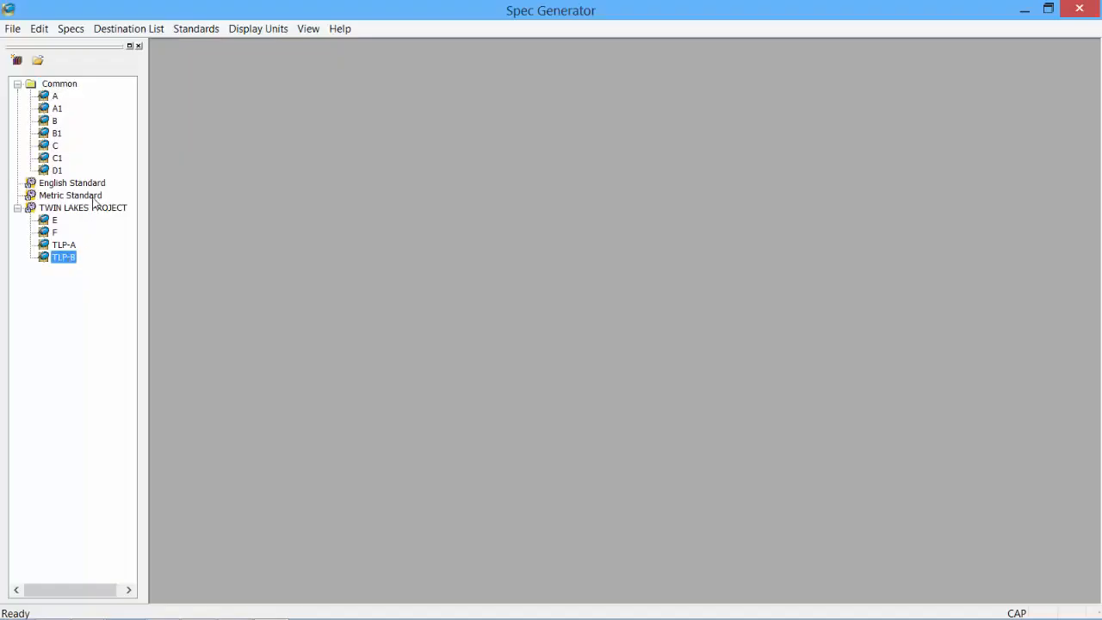
click(41, 29)
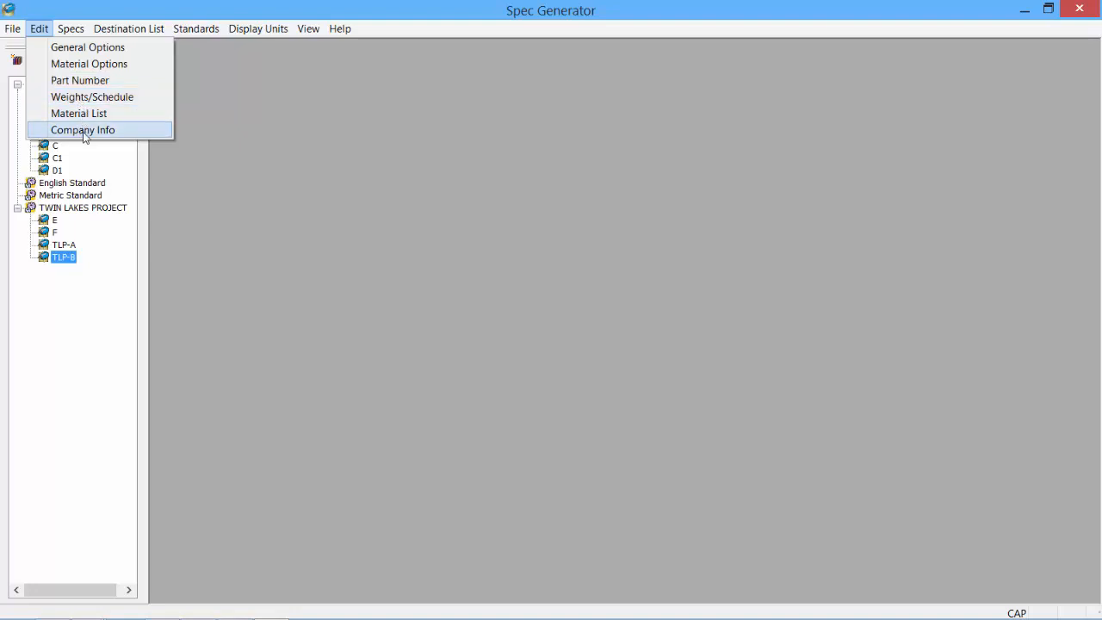
- Add ACME as a Manufacturer in TLP-B's General Options and confirm
click(95, 50)
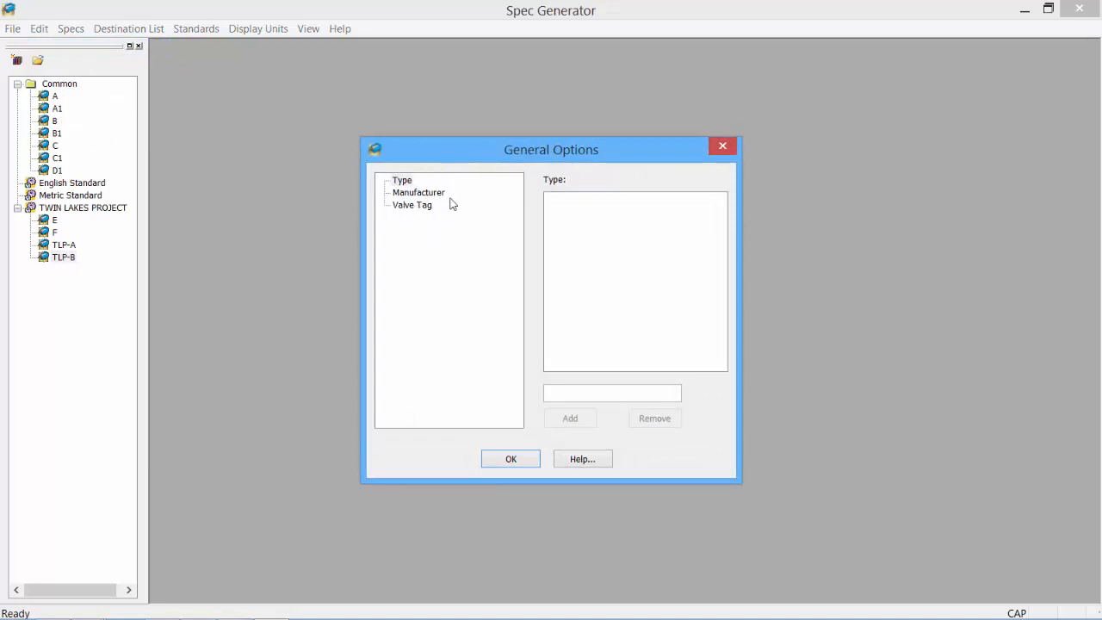
click(427, 194)
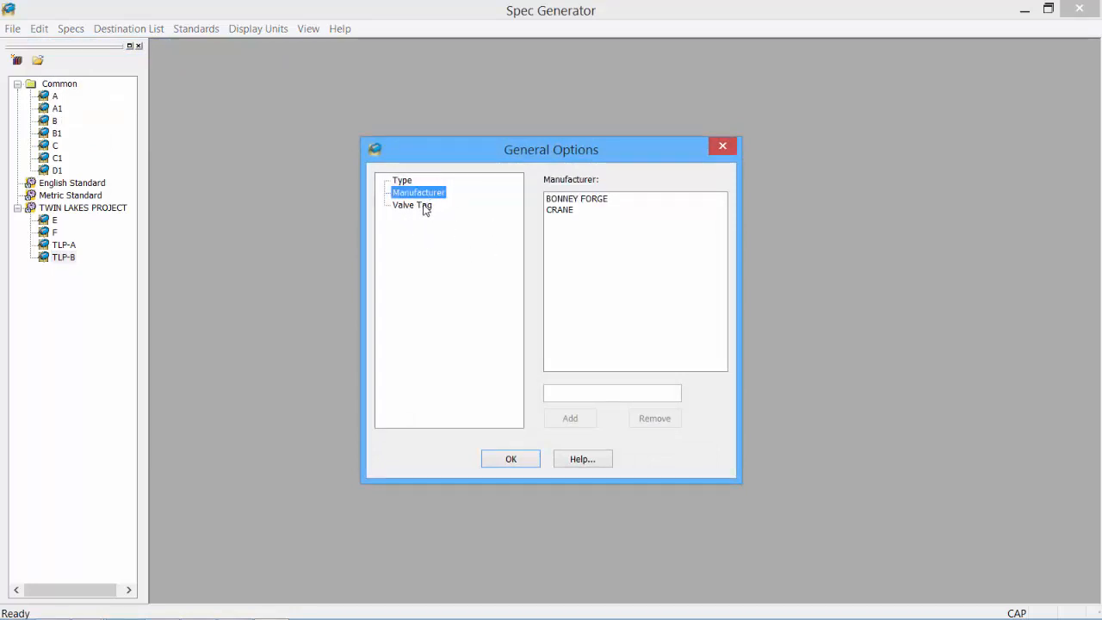
click(424, 205)
click(425, 194)
click(627, 394)
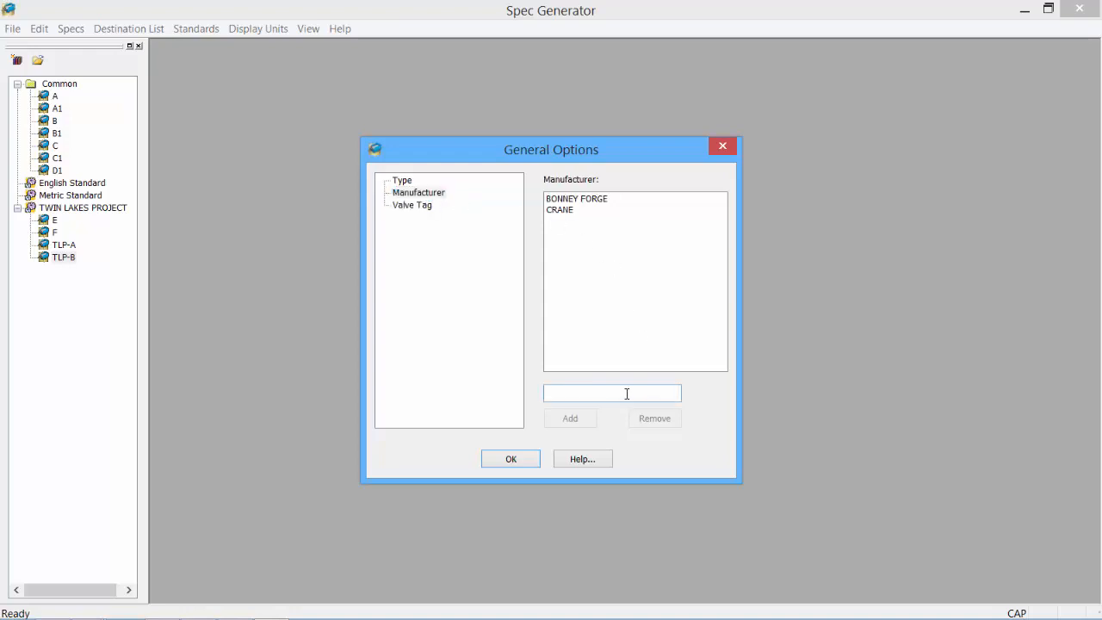
text(ACME)
click(578, 421)
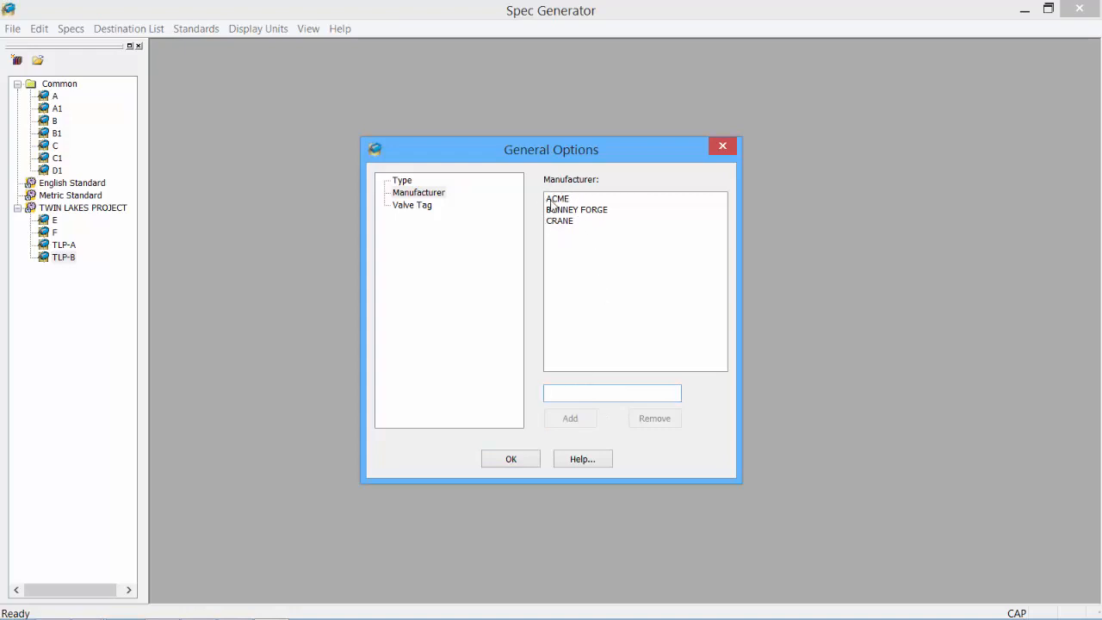
click(514, 459)
click(39, 29)
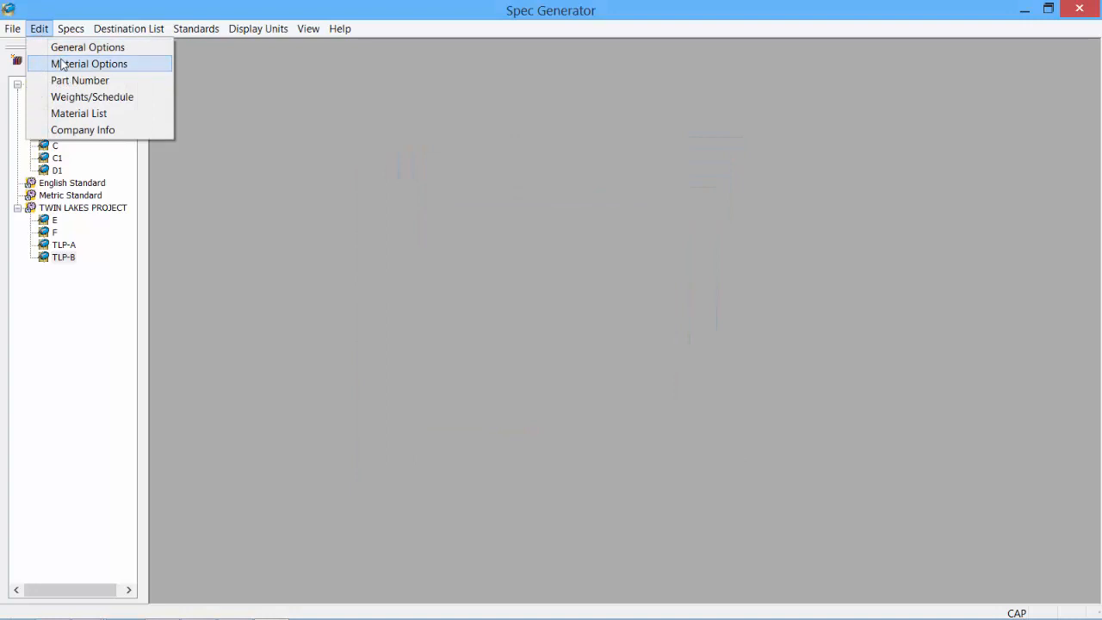
- Review the existing materials in Material Options and add a new material COPPER
click(62, 64)
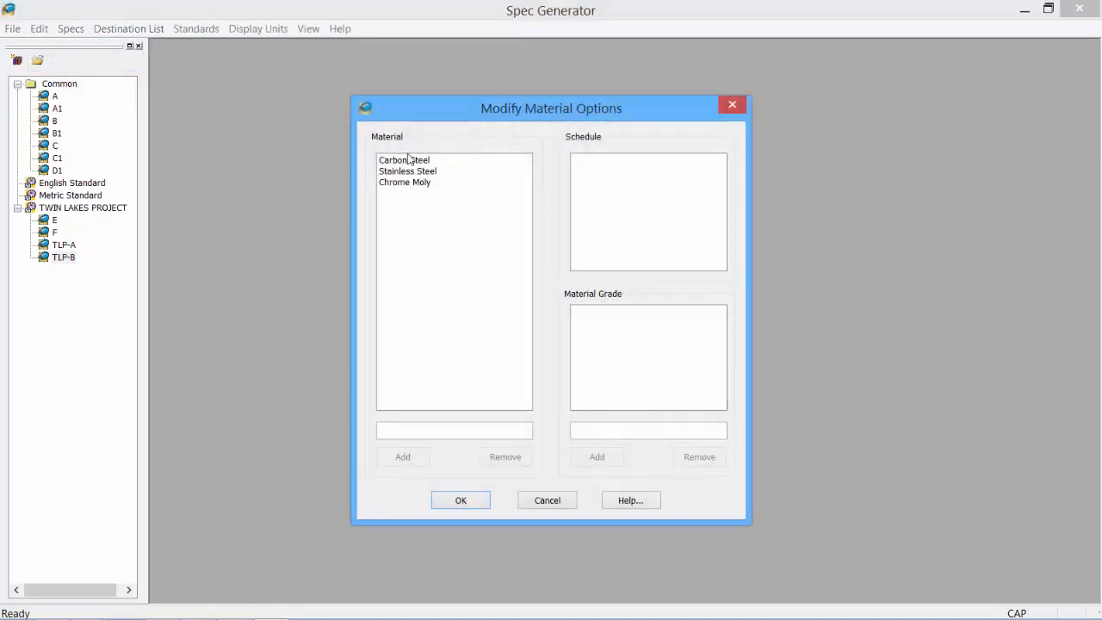
click(408, 161)
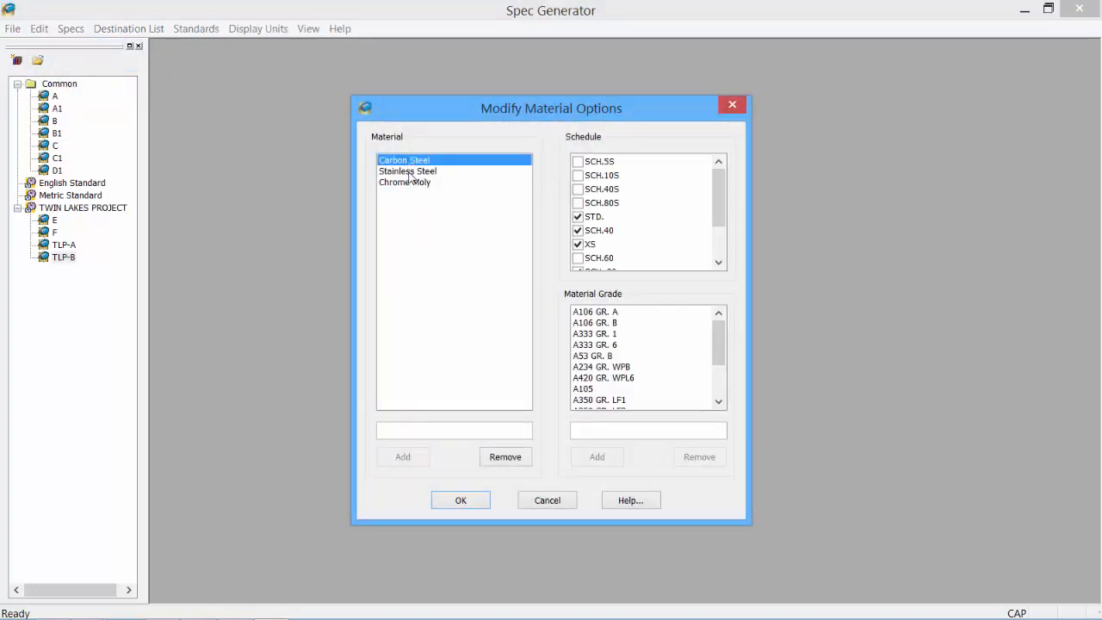
click(409, 172)
click(408, 183)
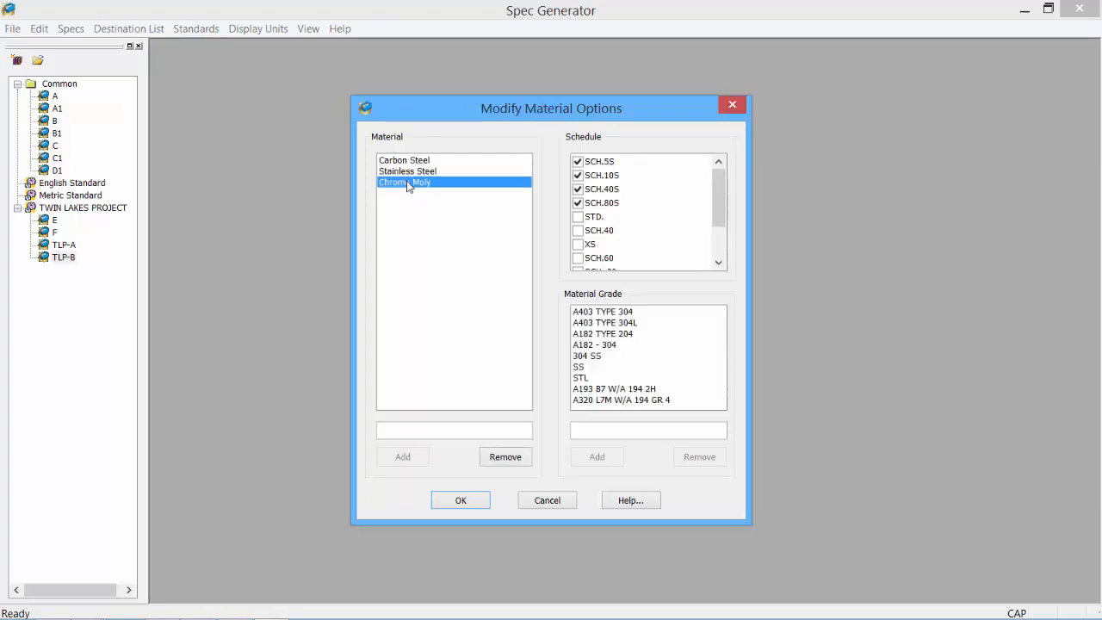
click(410, 161)
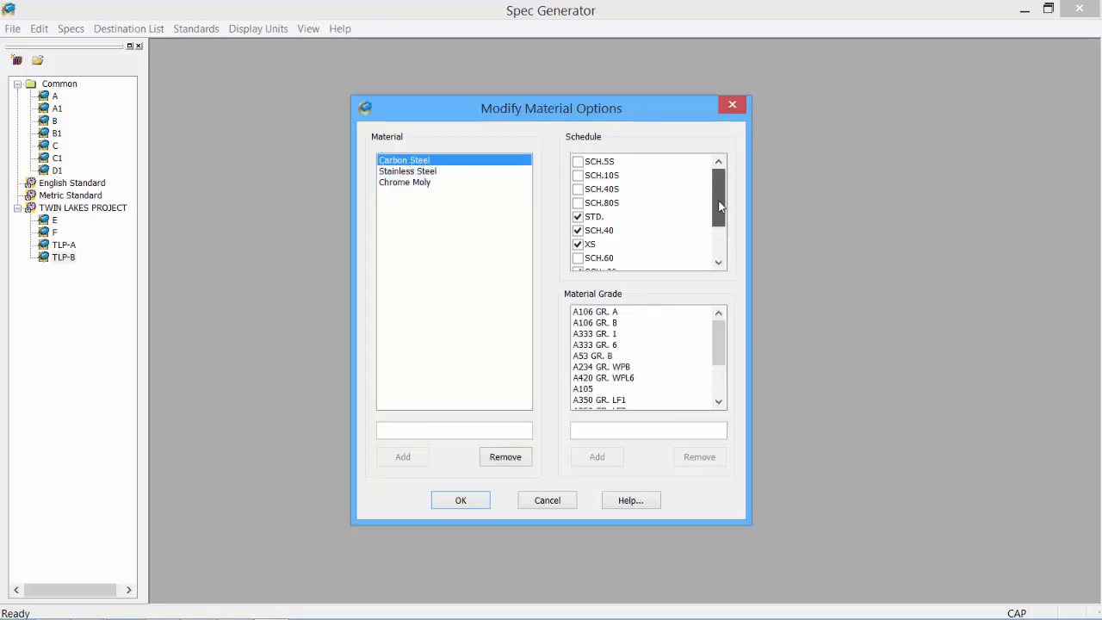
drag(719, 194, 721, 223)
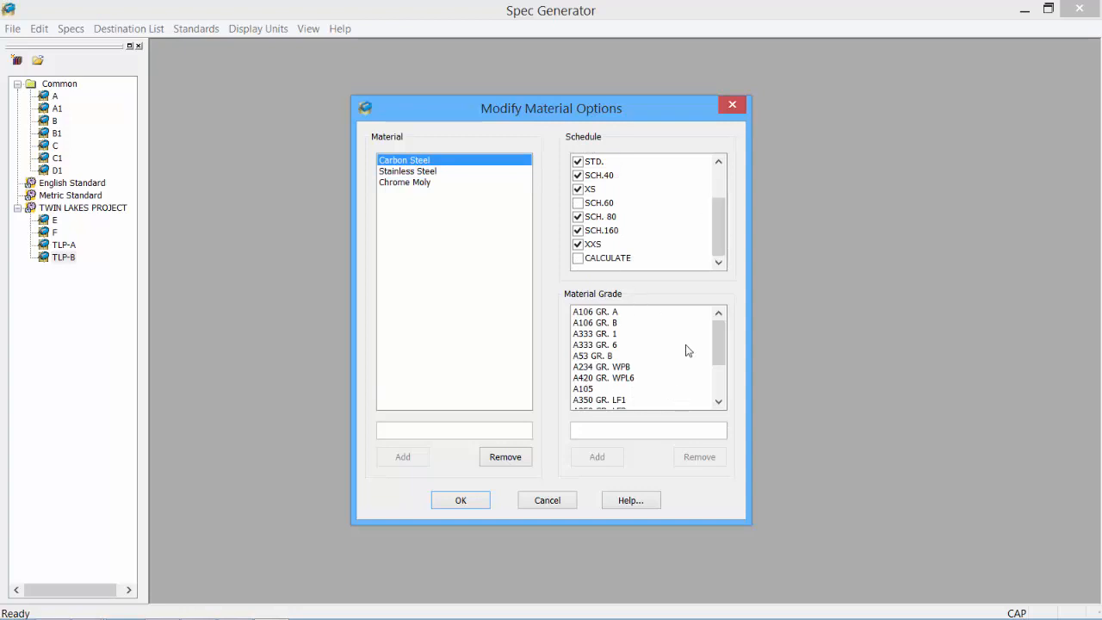
mouse_move(717, 349)
mouse_down()
mouse_move(719, 388)
mouse_move(723, 342)
mouse_up()
click(425, 217)
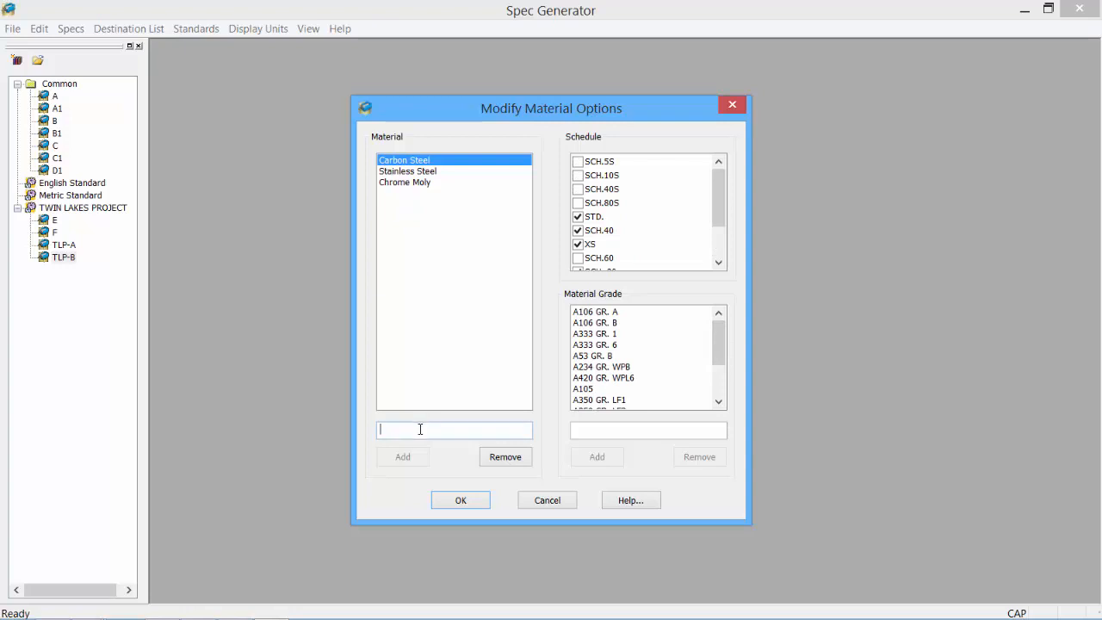
text(COPPER)
click(399, 457)
- Give COPPER schedule STD. and material grade CP-001, then confirm the material options
click(389, 195)
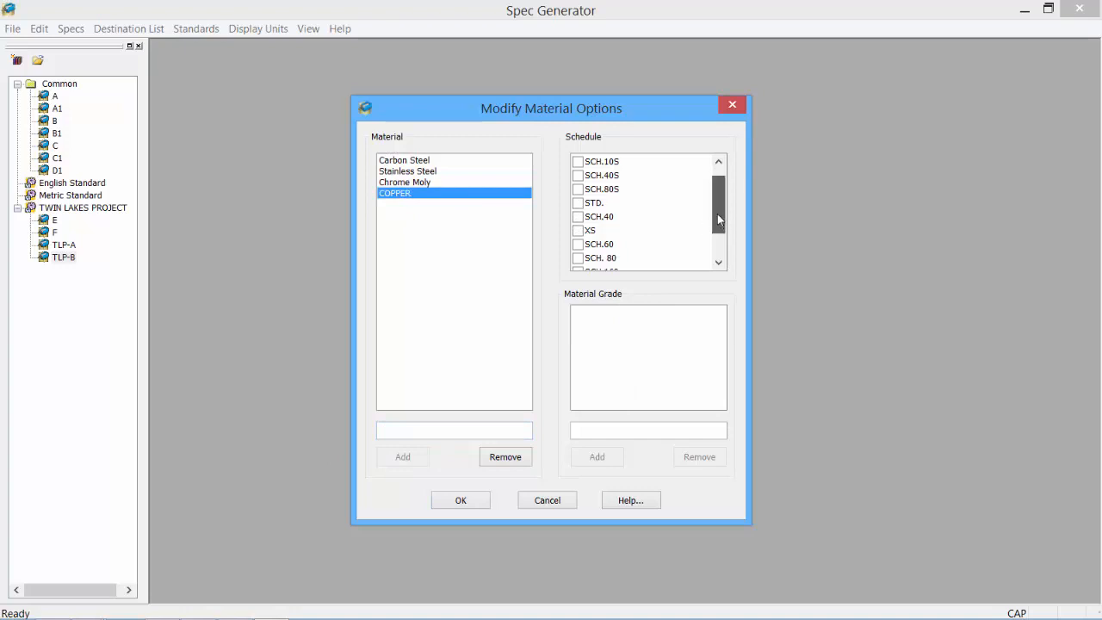
drag(719, 214, 719, 220)
click(577, 203)
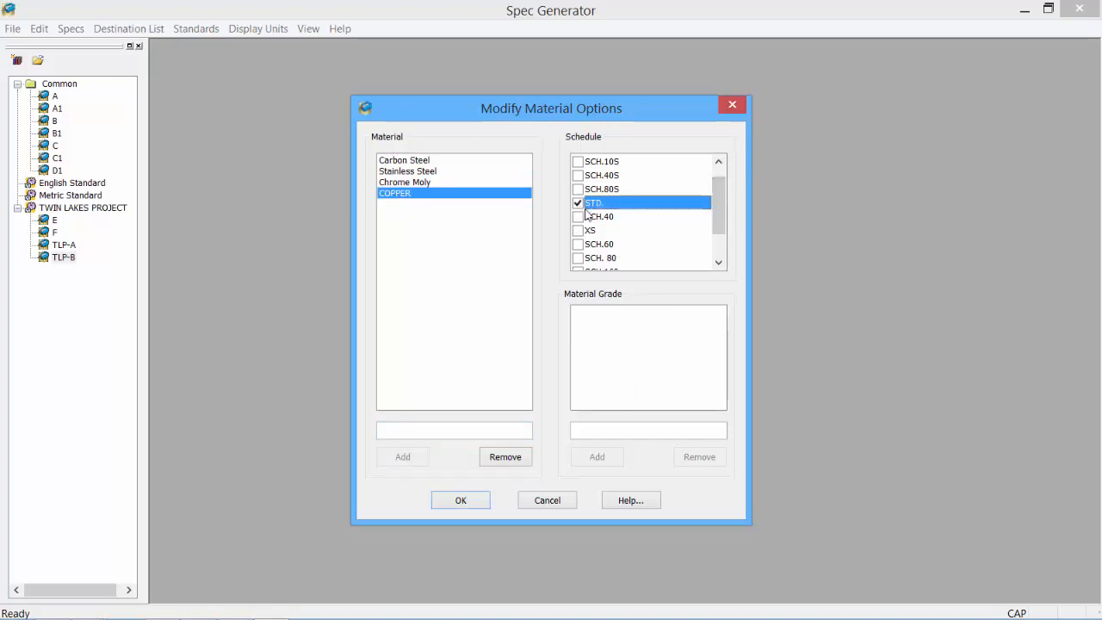
click(591, 430)
text(CP-001)
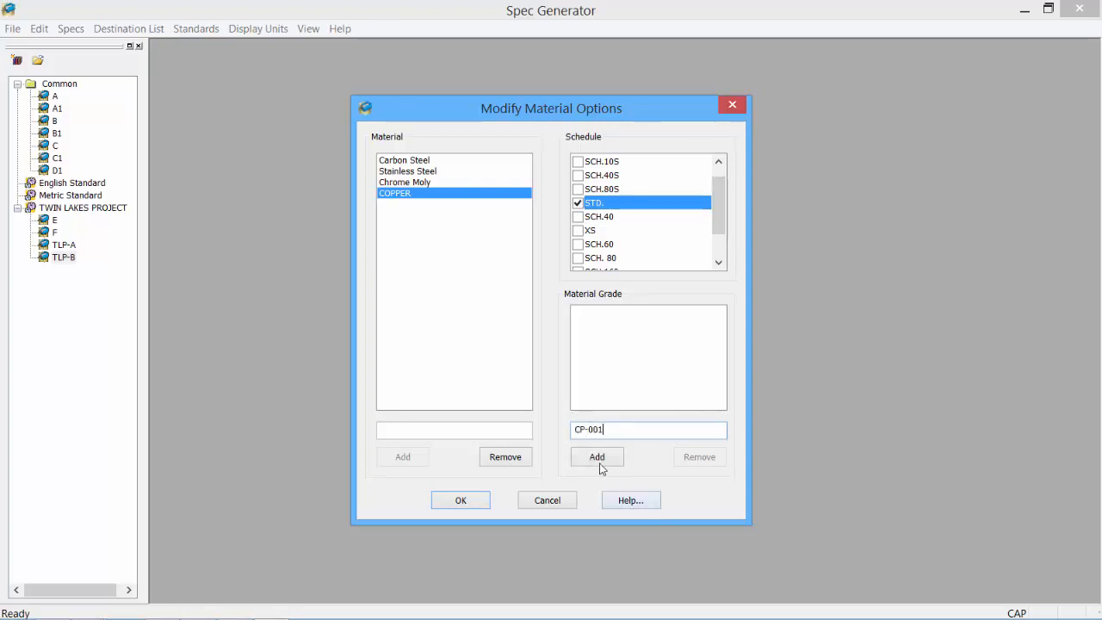
click(600, 458)
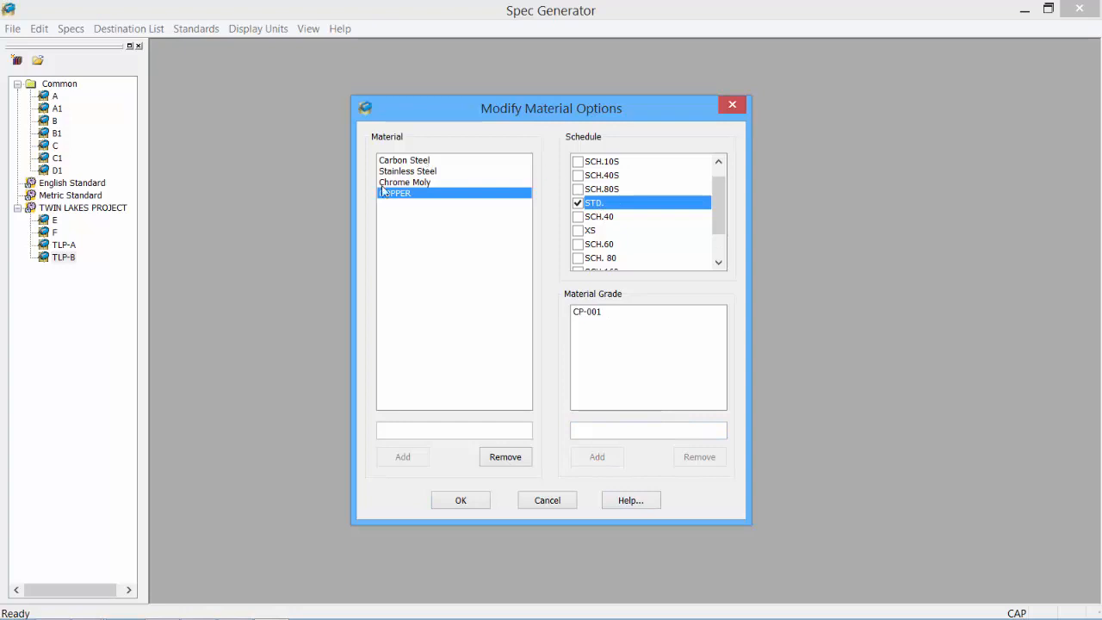
click(458, 502)
click(39, 28)
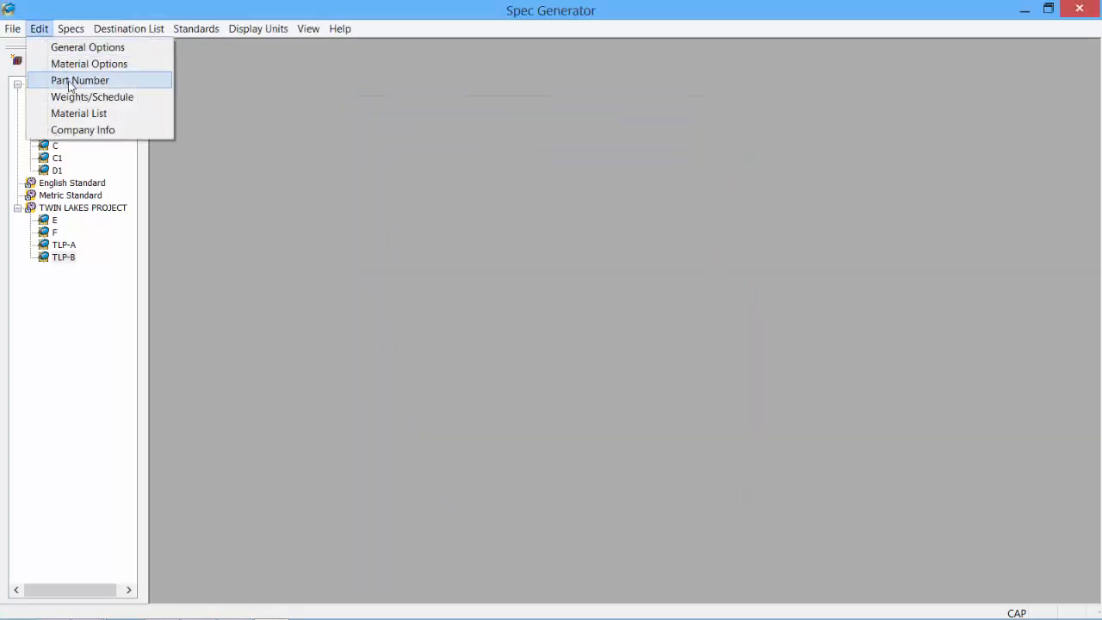
- Save part number CR-BW-001 for 1/8" regular butt weld crosses in the Part Number Table
click(69, 84)
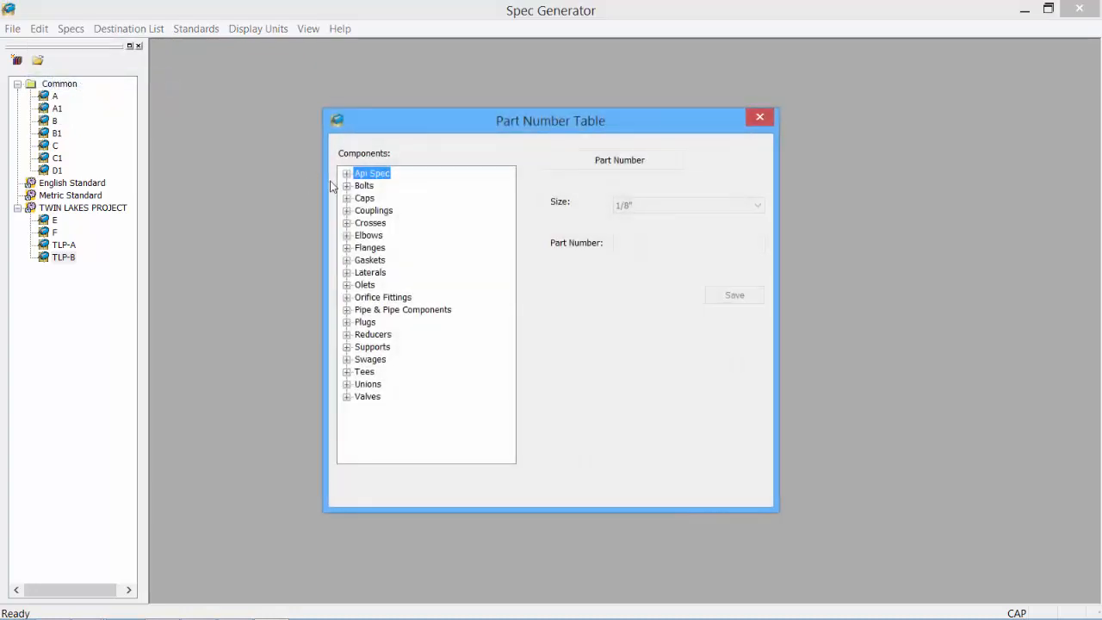
click(347, 224)
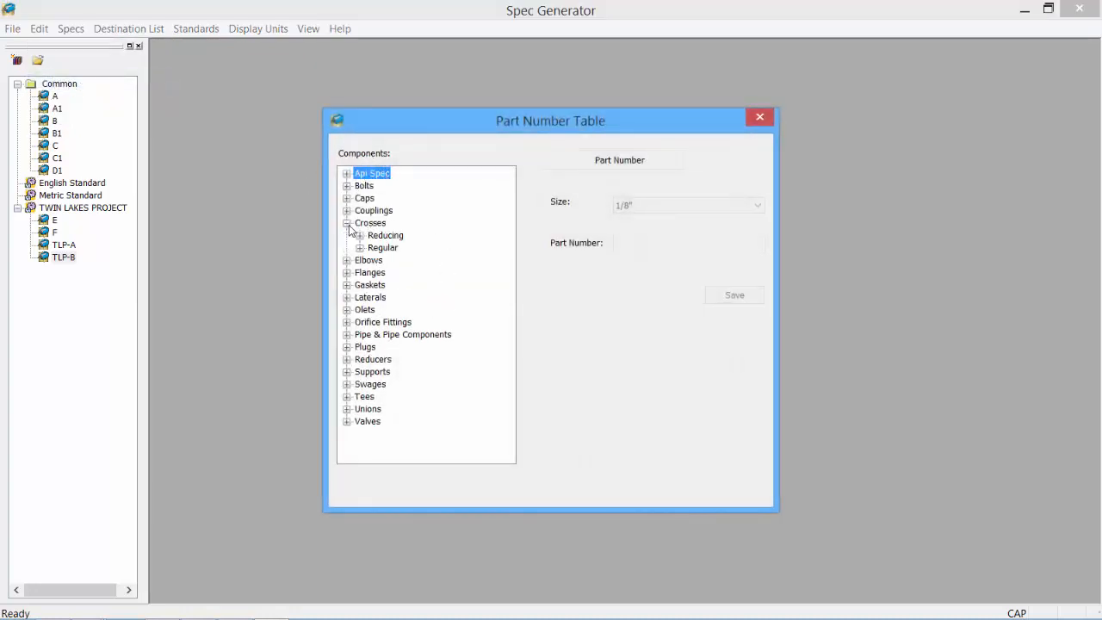
click(360, 247)
click(629, 246)
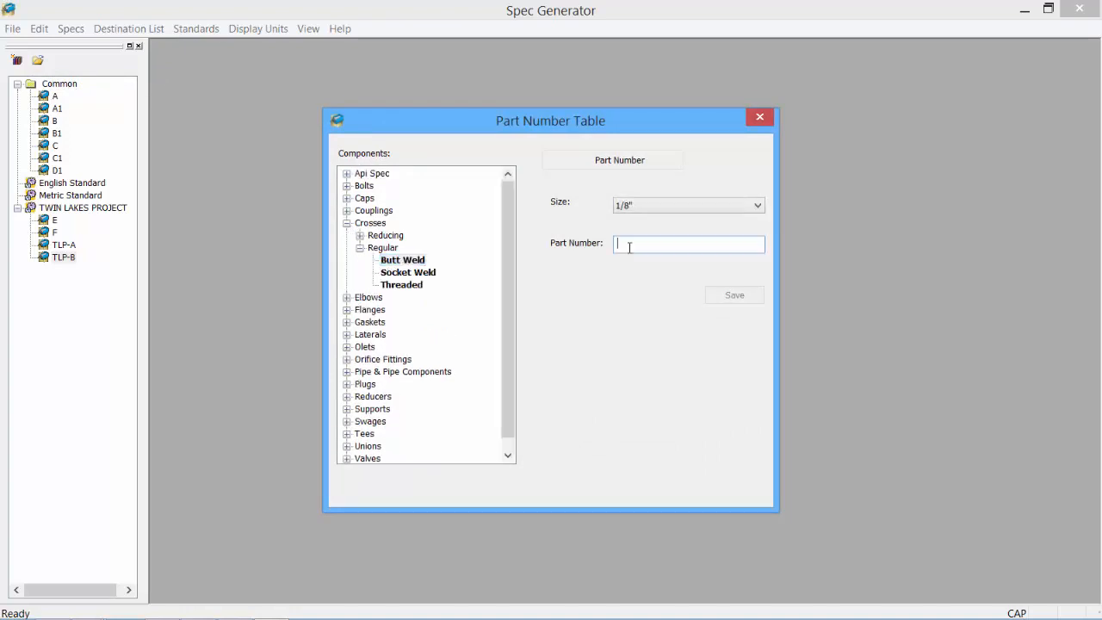
text(CR-BW-001)
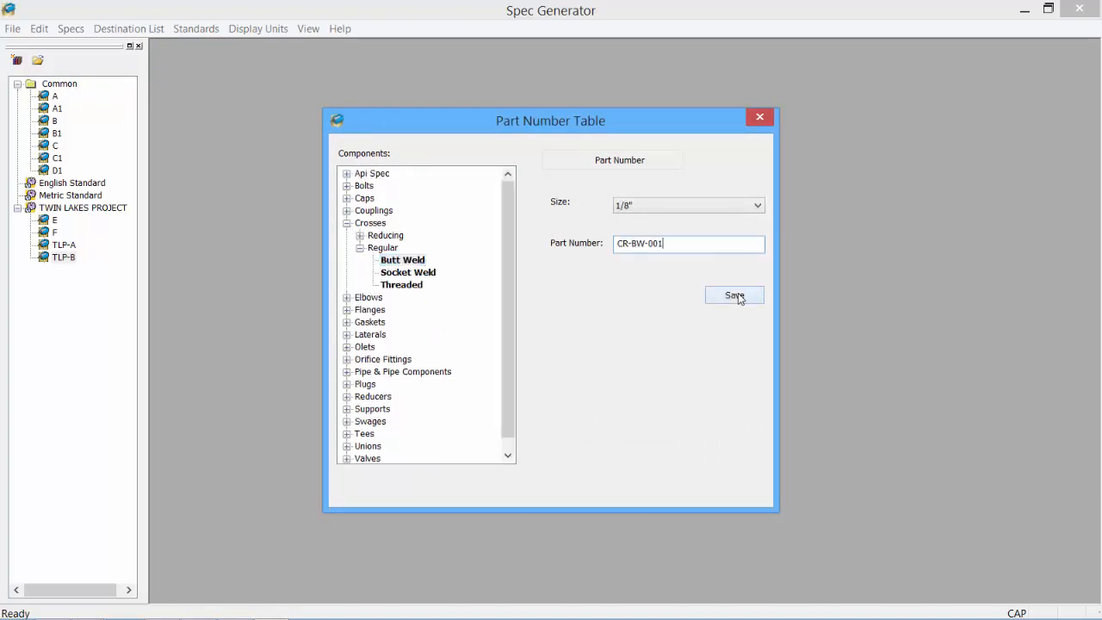
click(737, 295)
- Close the Part Number Table and add a test entry ABC to the Weight/Schedule list
click(760, 117)
click(39, 29)
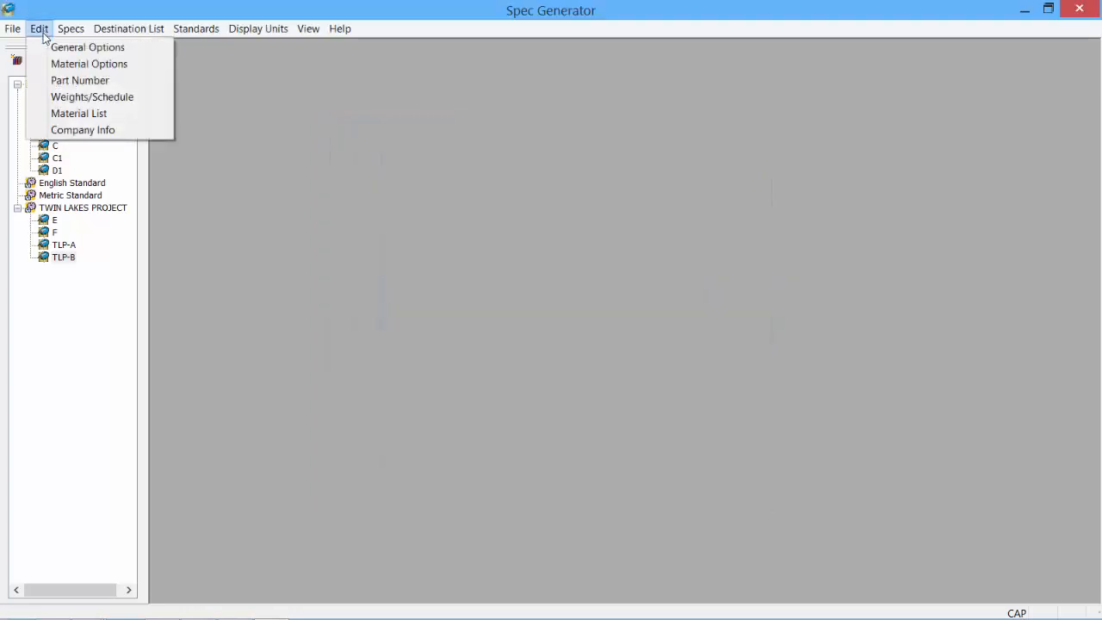
click(76, 96)
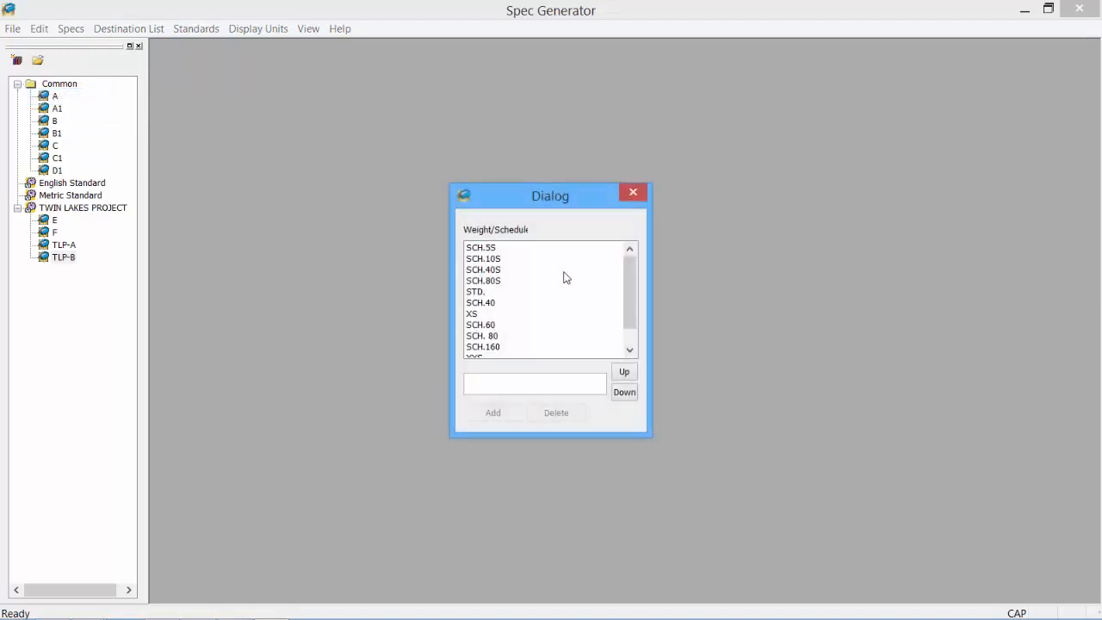
mouse_move(630, 280)
mouse_down()
mouse_move(649, 302)
mouse_move(649, 272)
mouse_move(651, 313)
mouse_move(642, 272)
mouse_up()
click(538, 384)
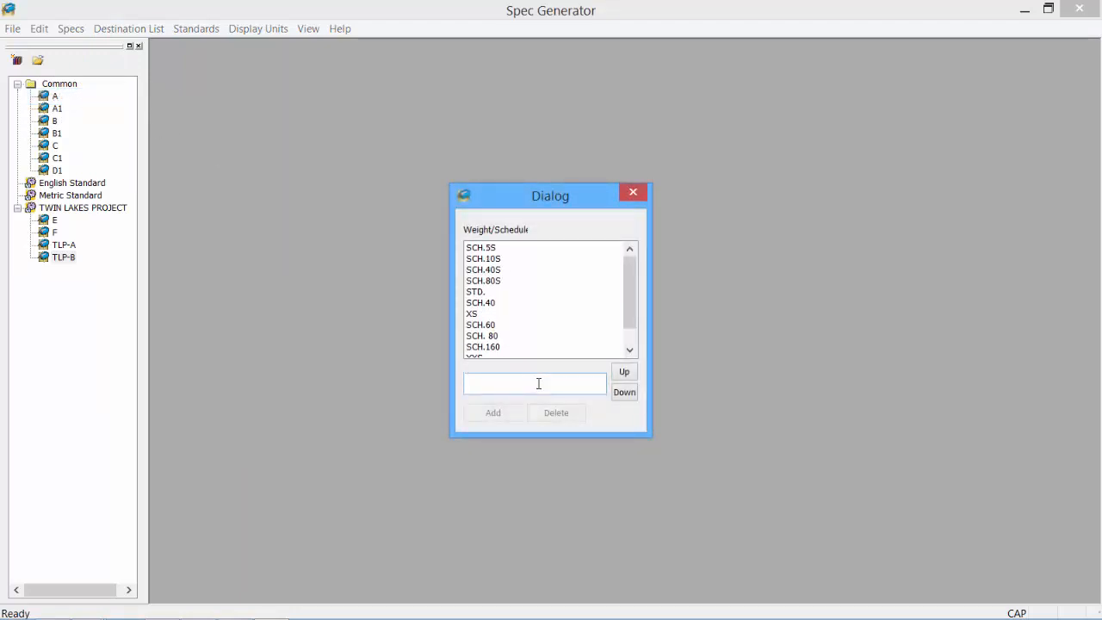
text(ABC)
click(493, 413)
- Delete the ABC entry again and close the Weight/Schedule dialog
scroll(502, 351, down, 1)
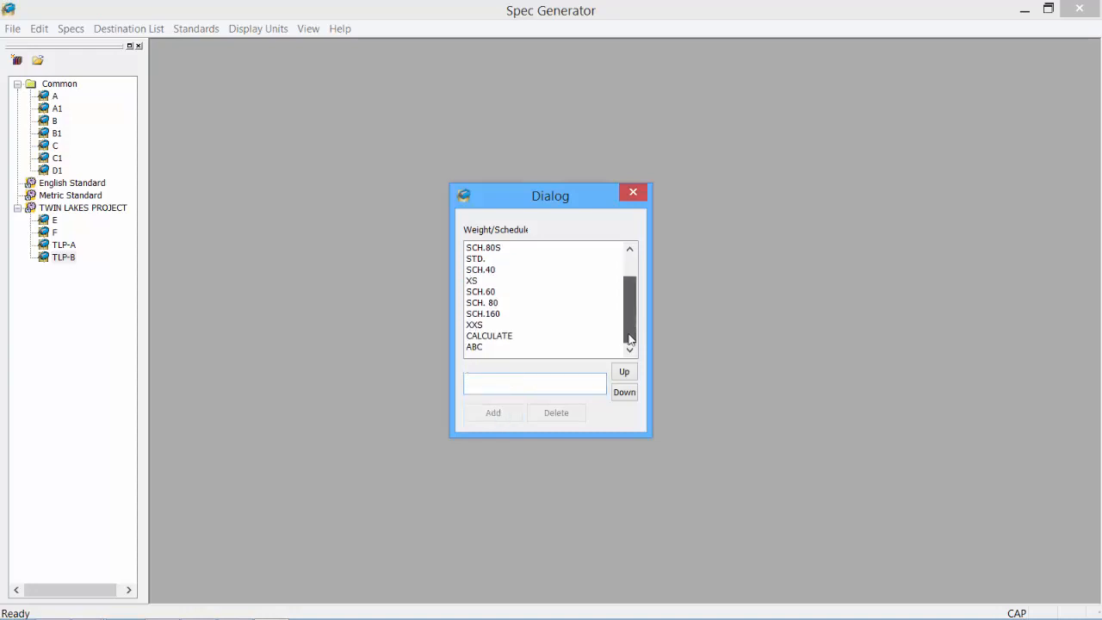
click(480, 348)
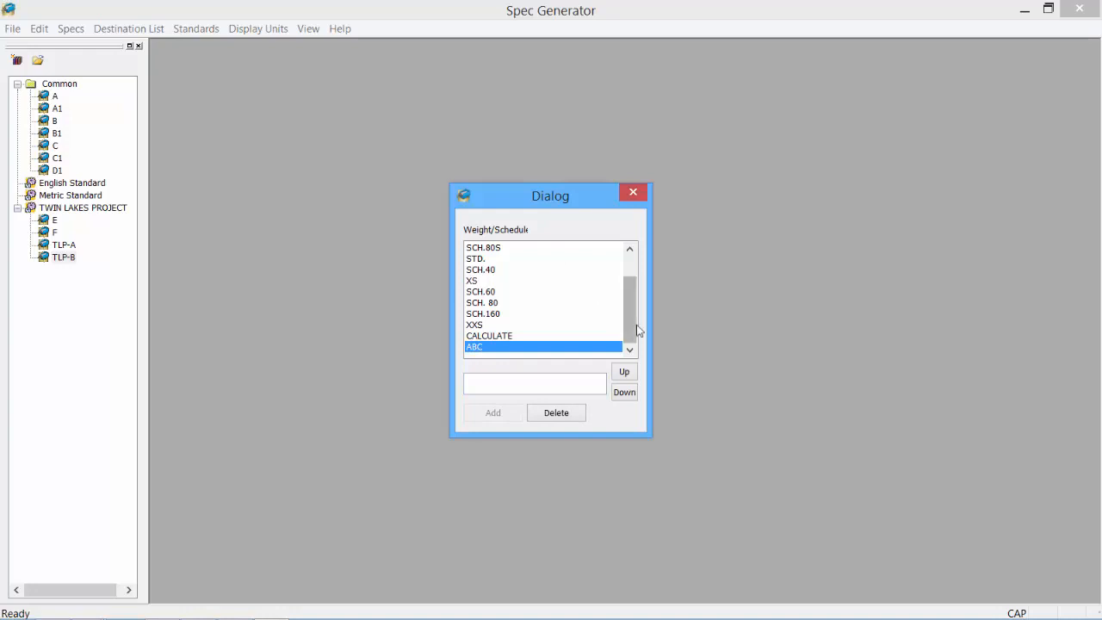
mouse_move(635, 330)
mouse_down()
mouse_move(639, 295)
mouse_move(635, 319)
mouse_up()
click(556, 414)
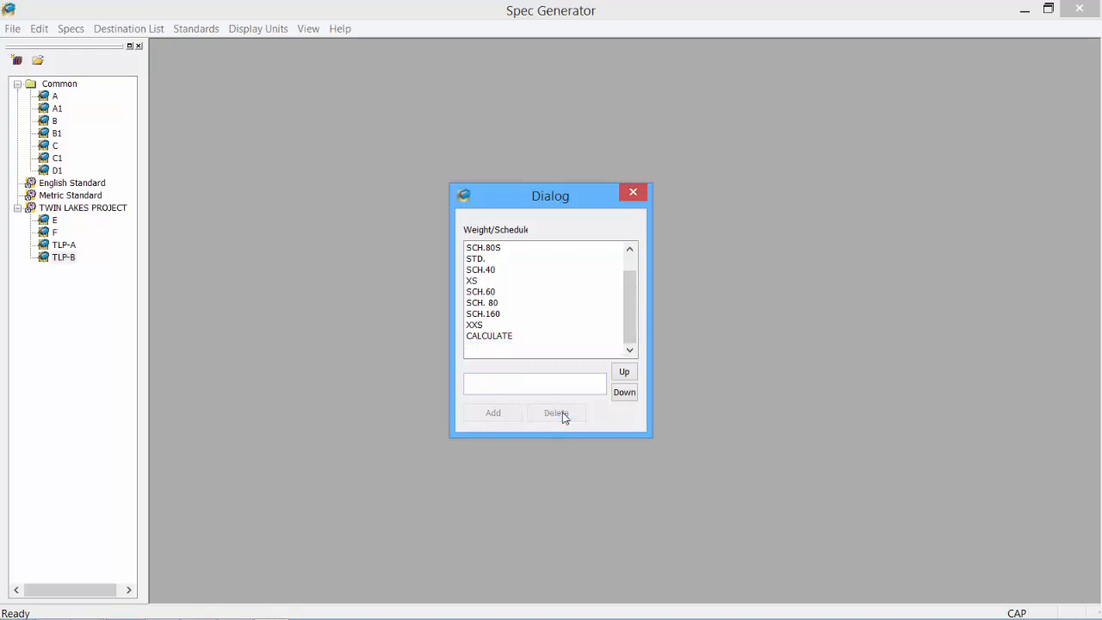
click(635, 192)
click(40, 29)
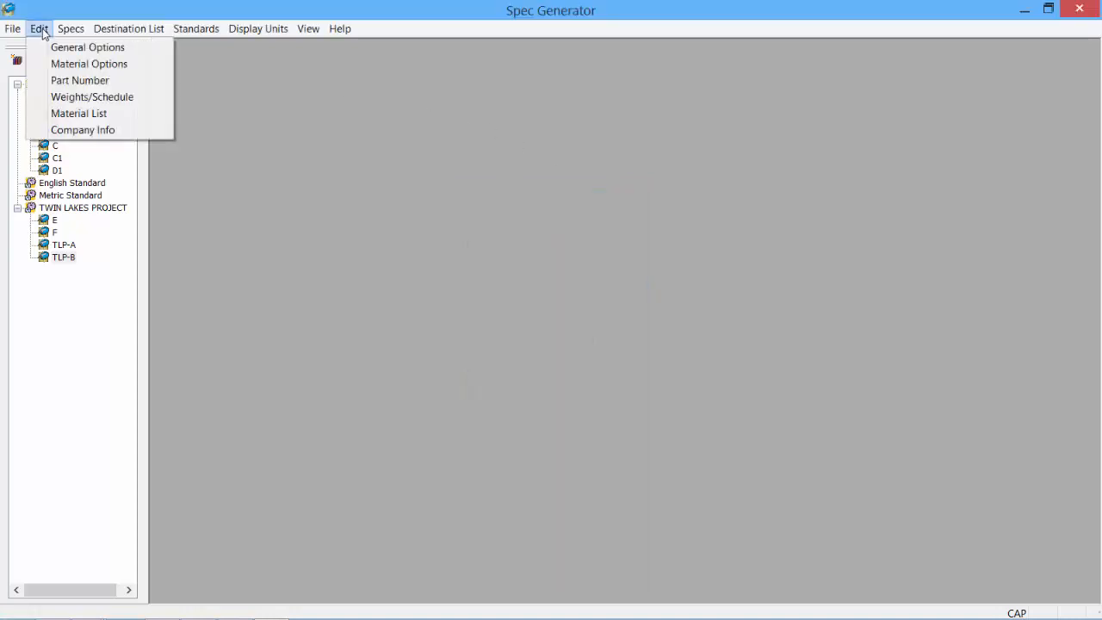
- In Material List, set Pipe with material group COPPER and add grade CP-001
click(78, 113)
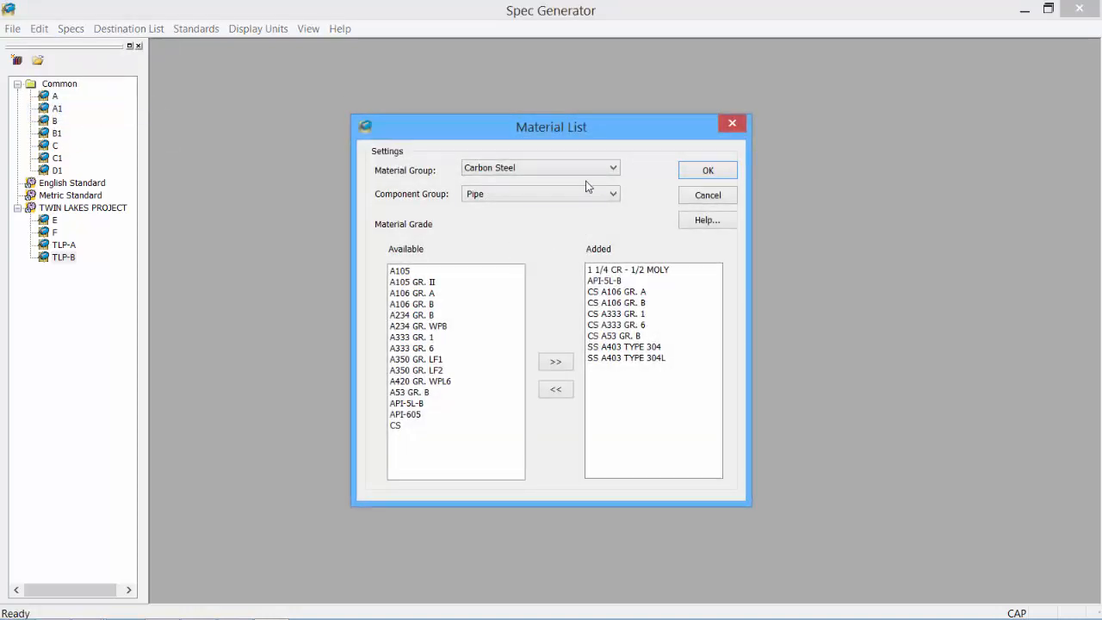
click(500, 197)
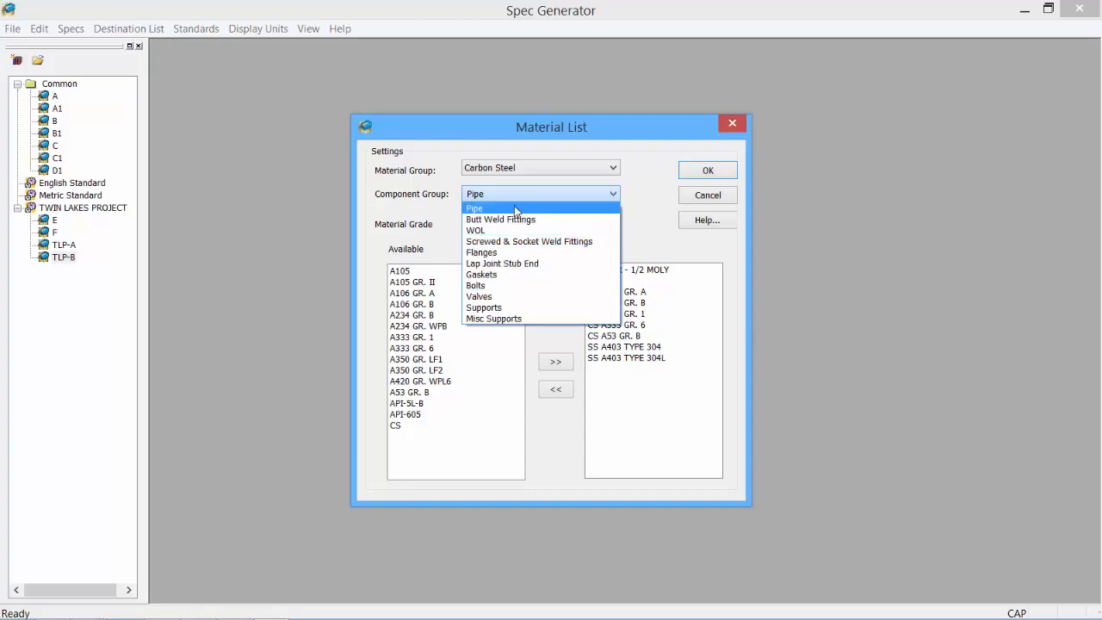
click(545, 169)
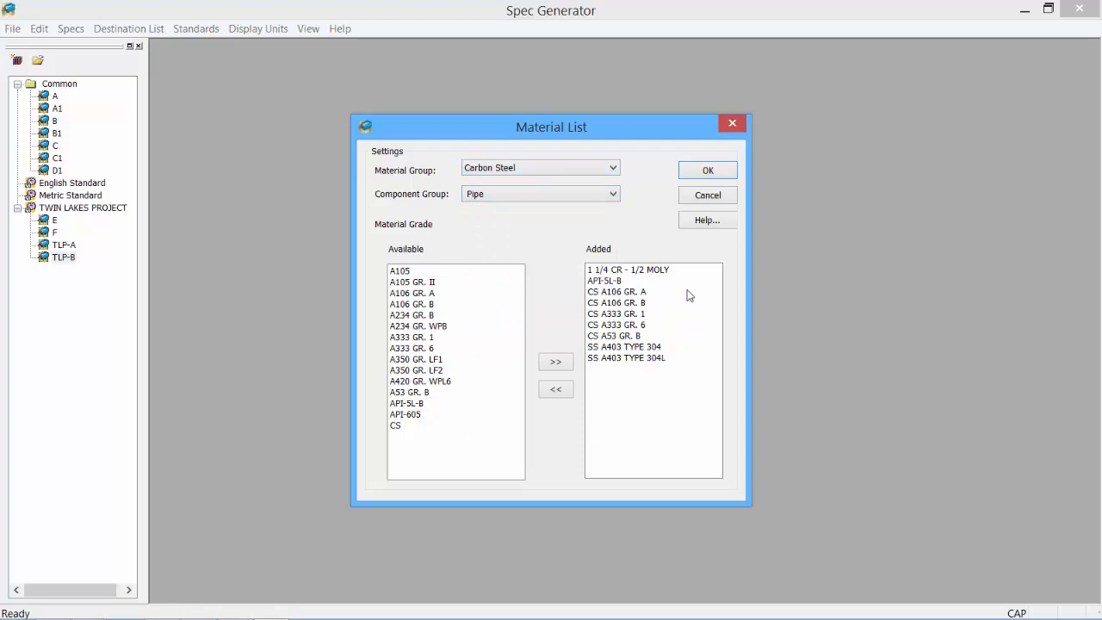
click(574, 170)
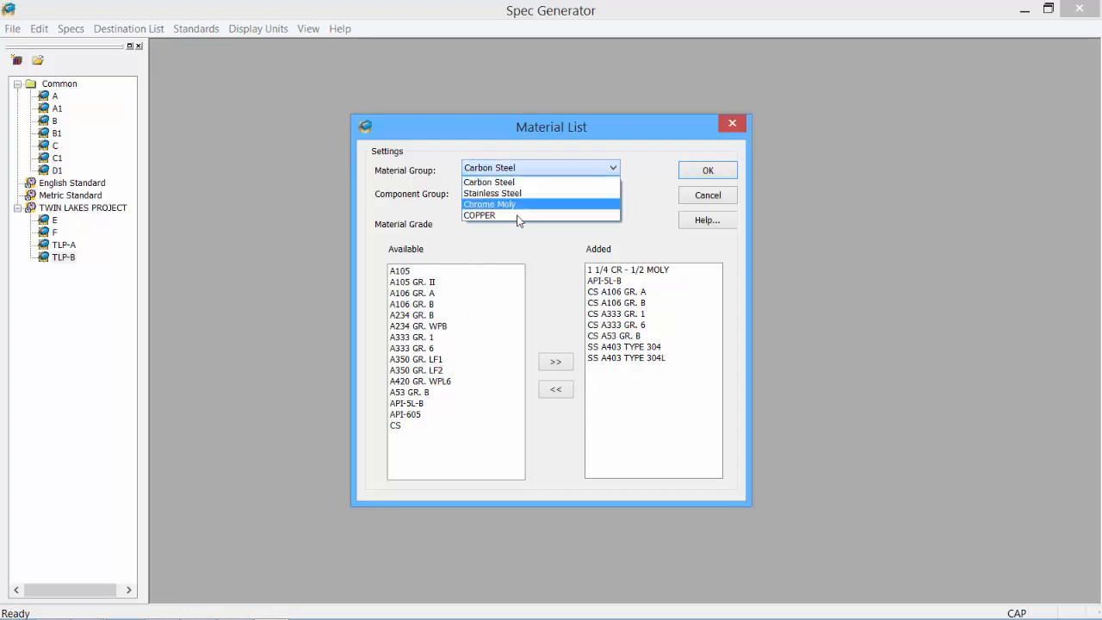
click(517, 215)
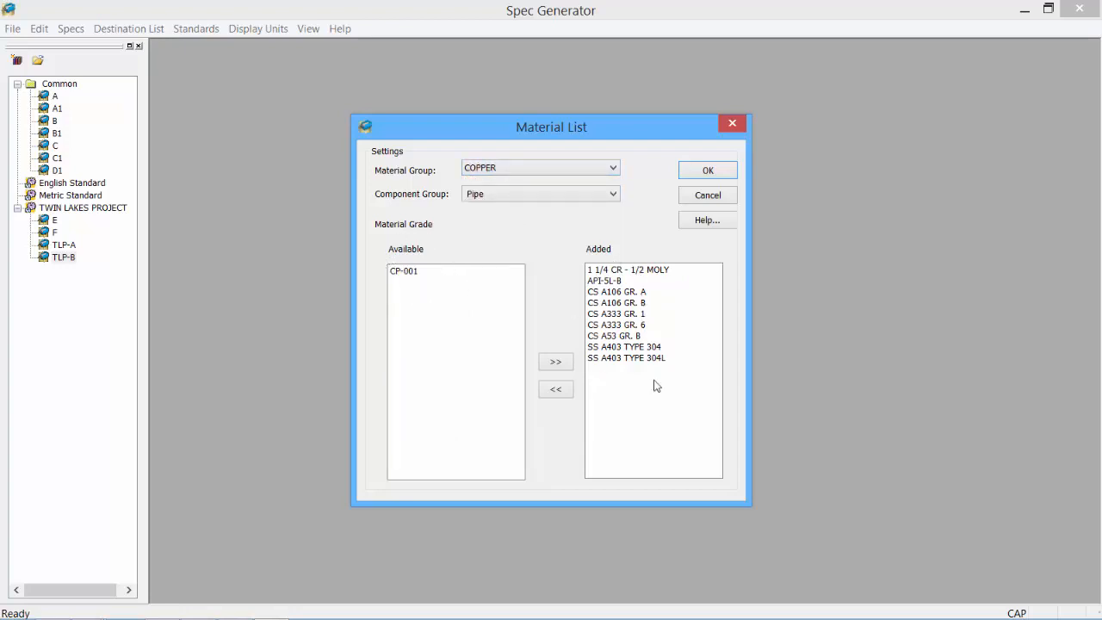
click(411, 271)
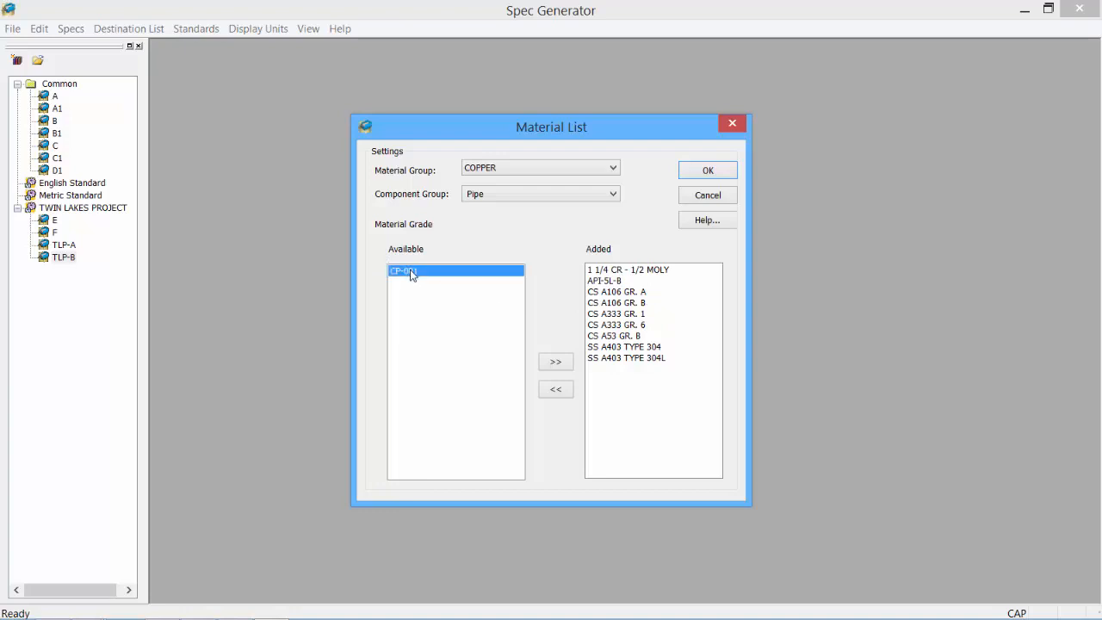
click(556, 362)
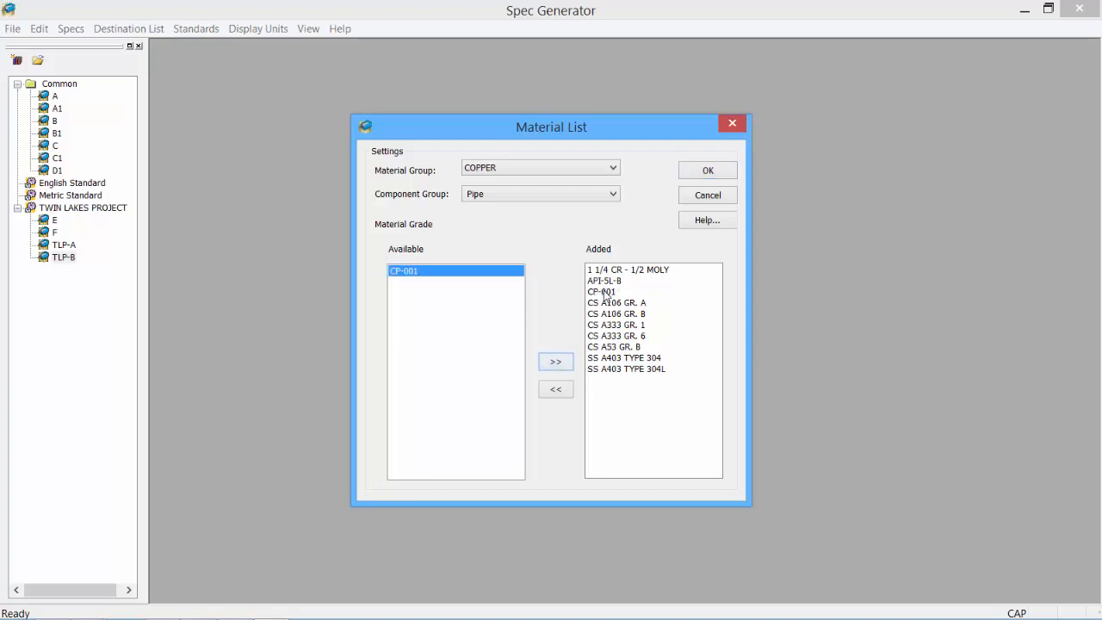
- Remove SS A403 TYPE 304 and 304L from the Pipe grades and confirm the material list
click(605, 359)
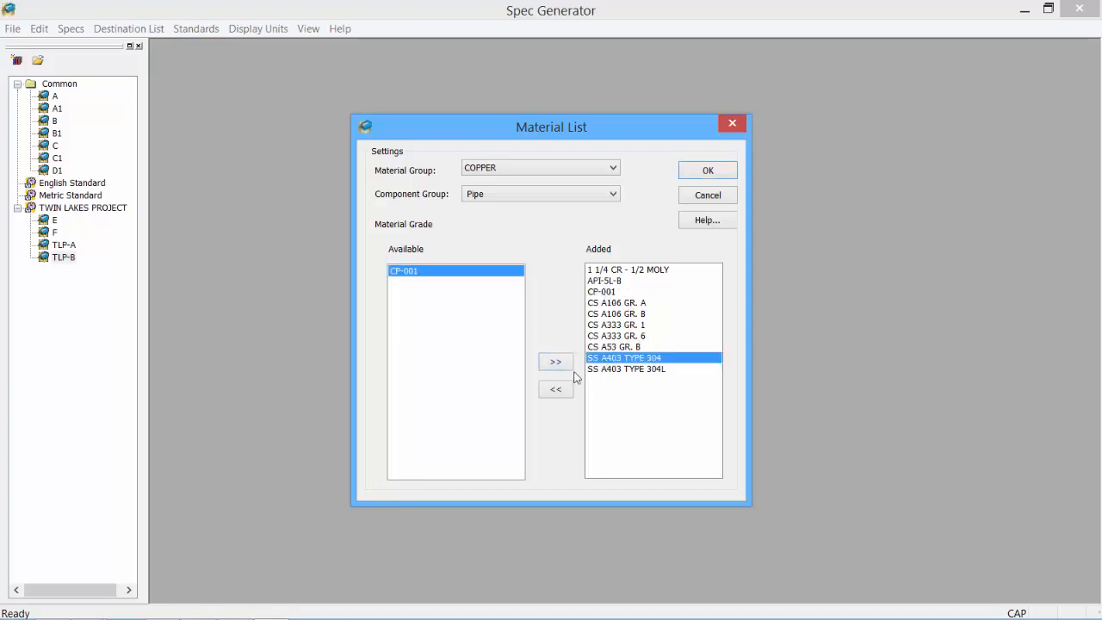
click(557, 392)
click(604, 358)
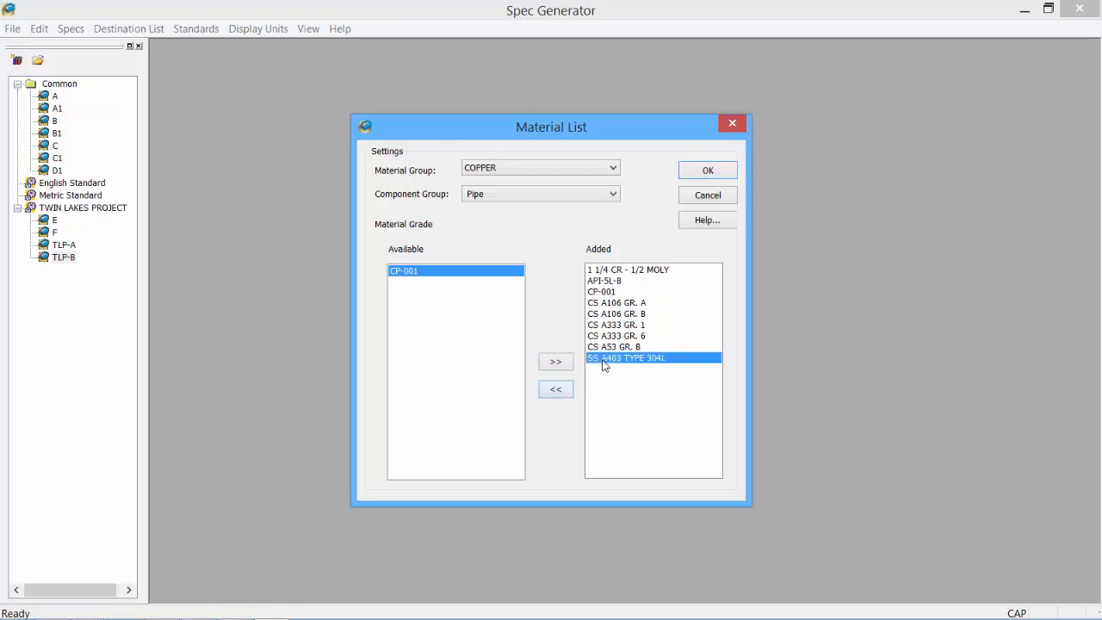
click(555, 390)
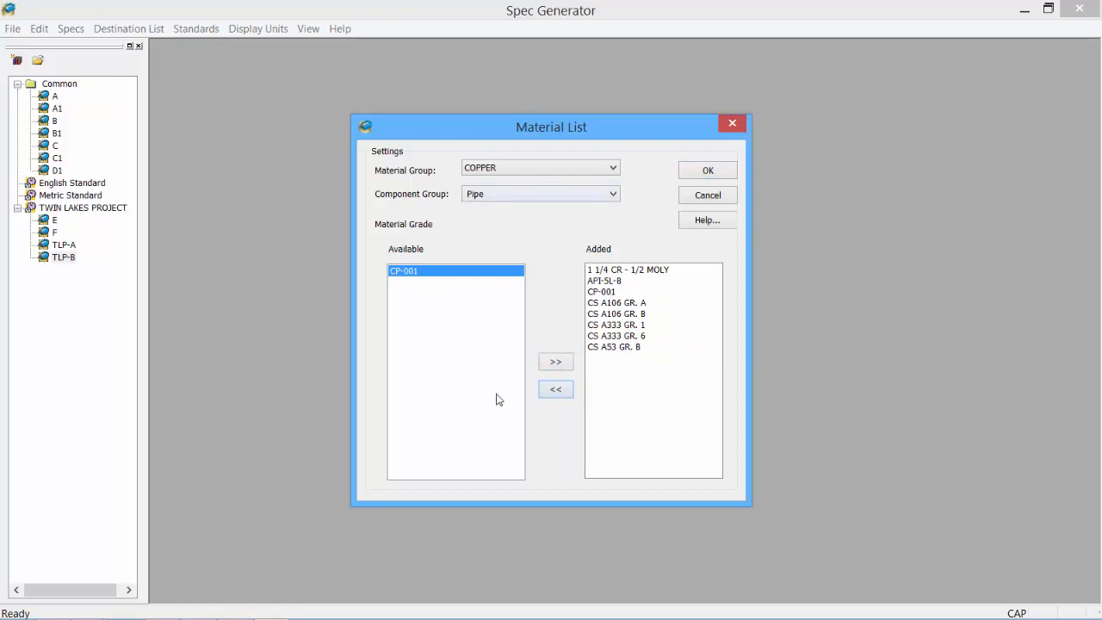
click(542, 194)
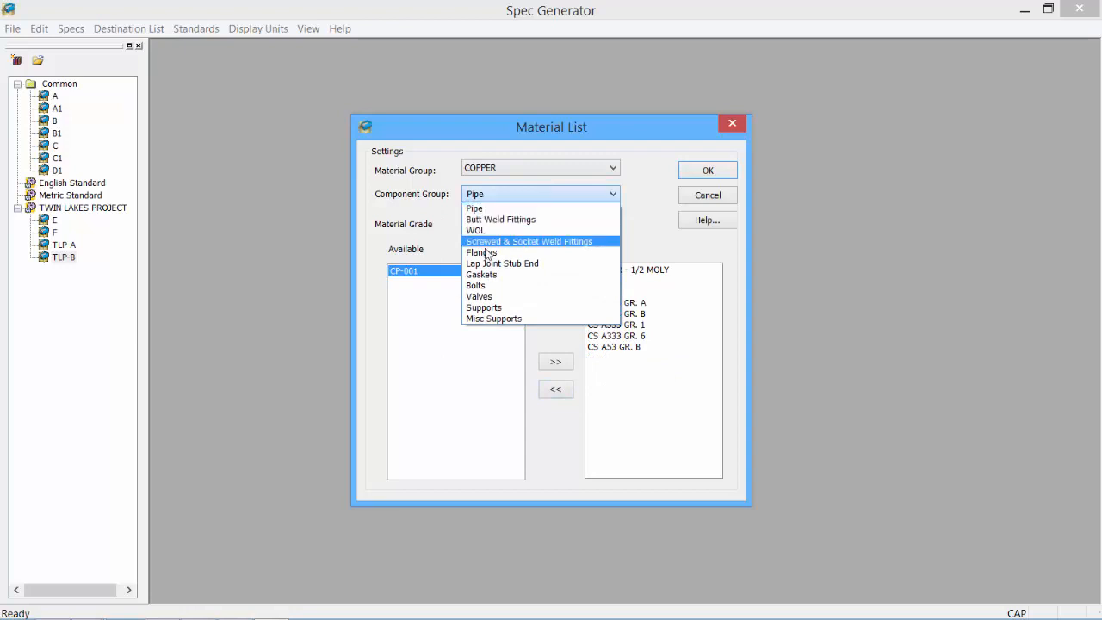
click(545, 209)
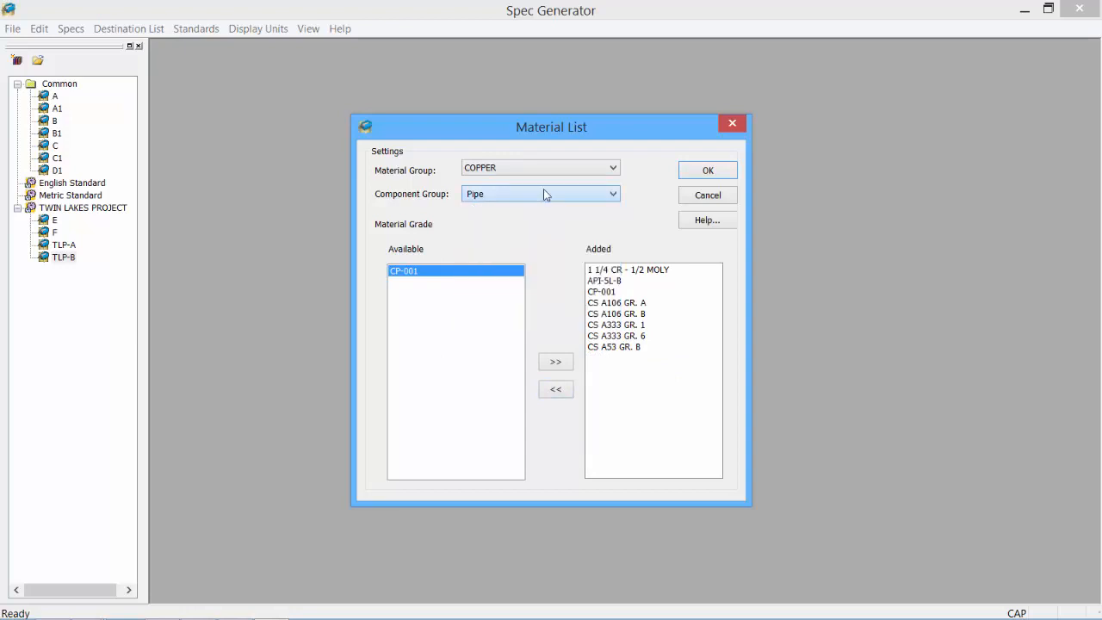
click(703, 173)
click(39, 28)
click(95, 130)
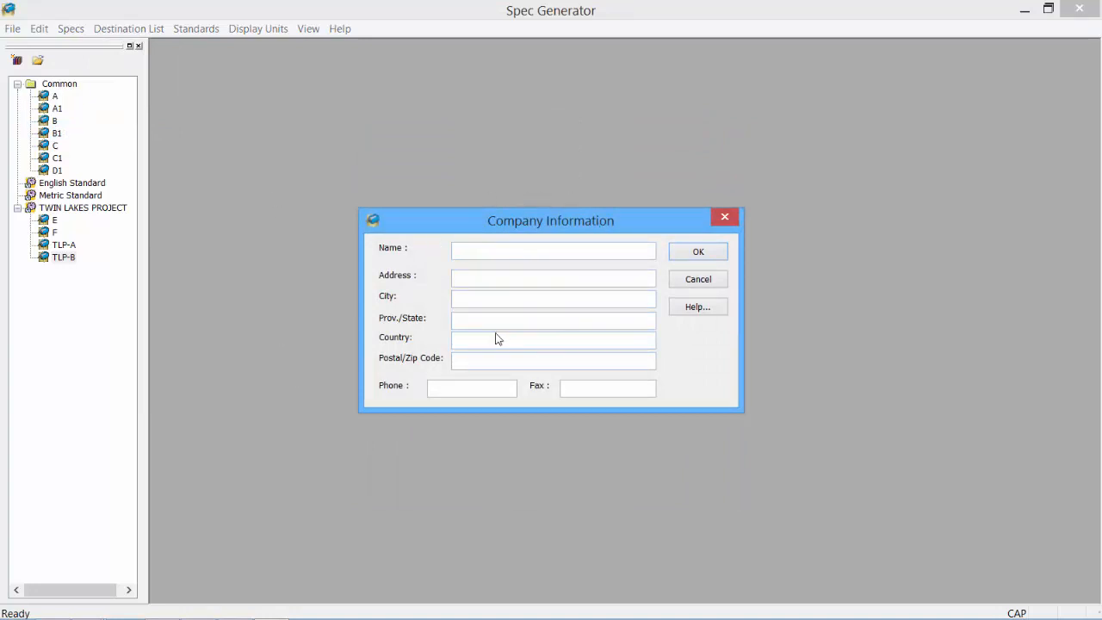
click(729, 222)
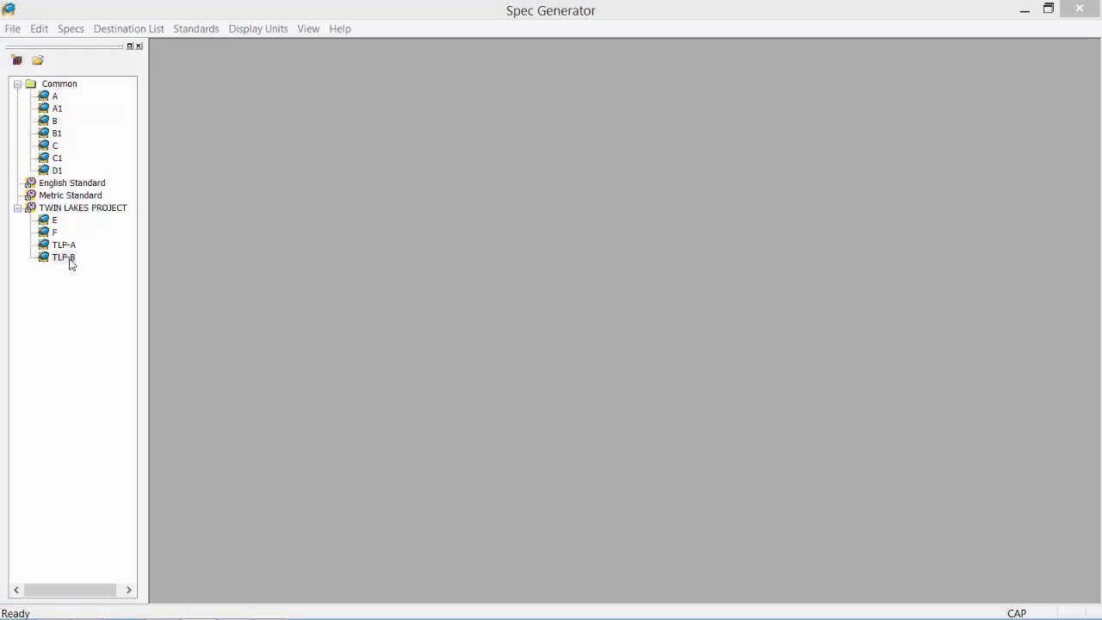
- Open TLP-B's Piping Specification page and keep Carbon Steel as the material
double_click(64, 258)
click(225, 61)
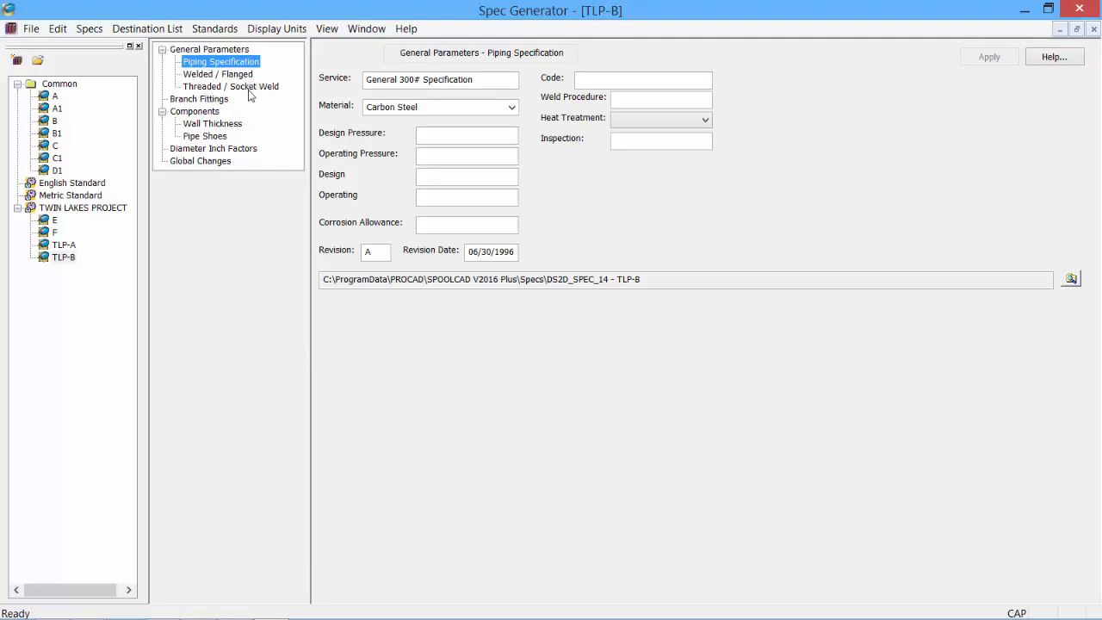
click(490, 83)
drag(386, 78, 484, 78)
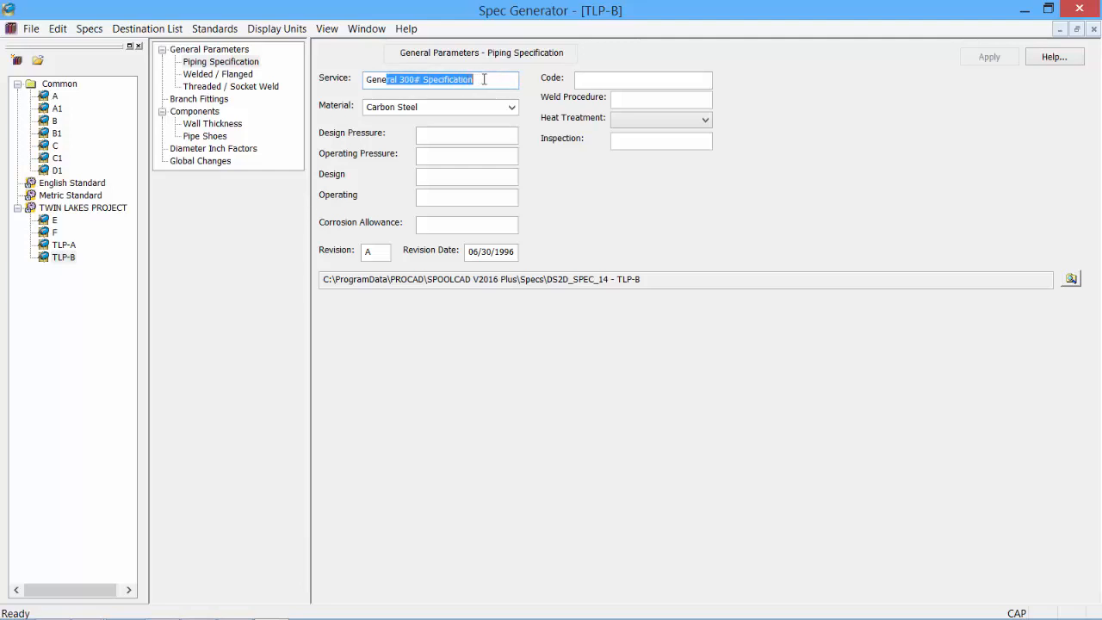
click(485, 80)
double_click(463, 110)
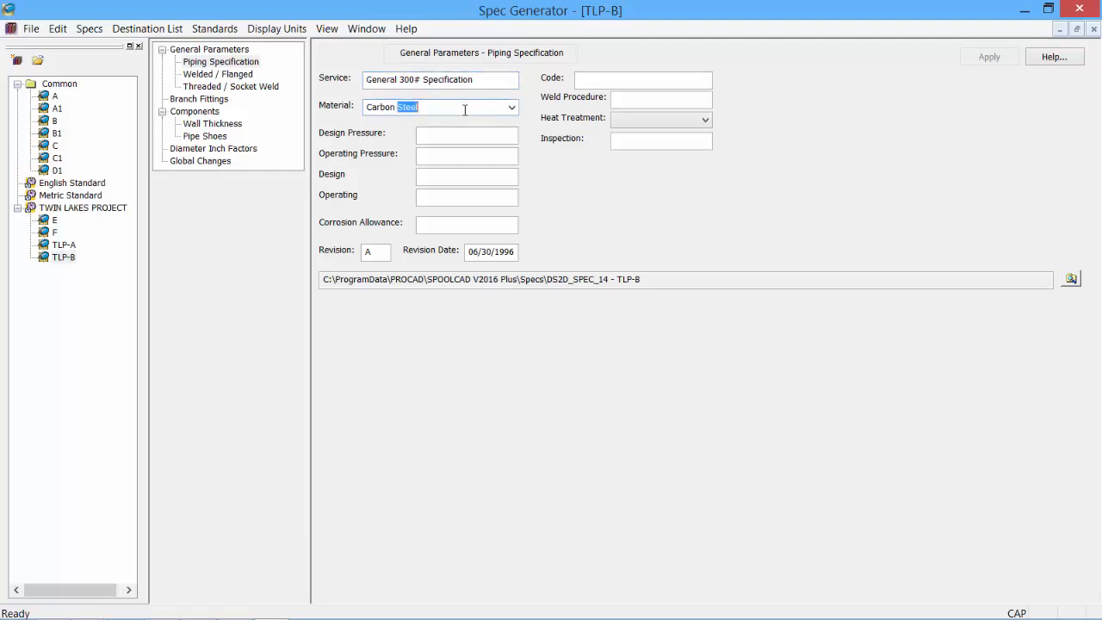
click(513, 107)
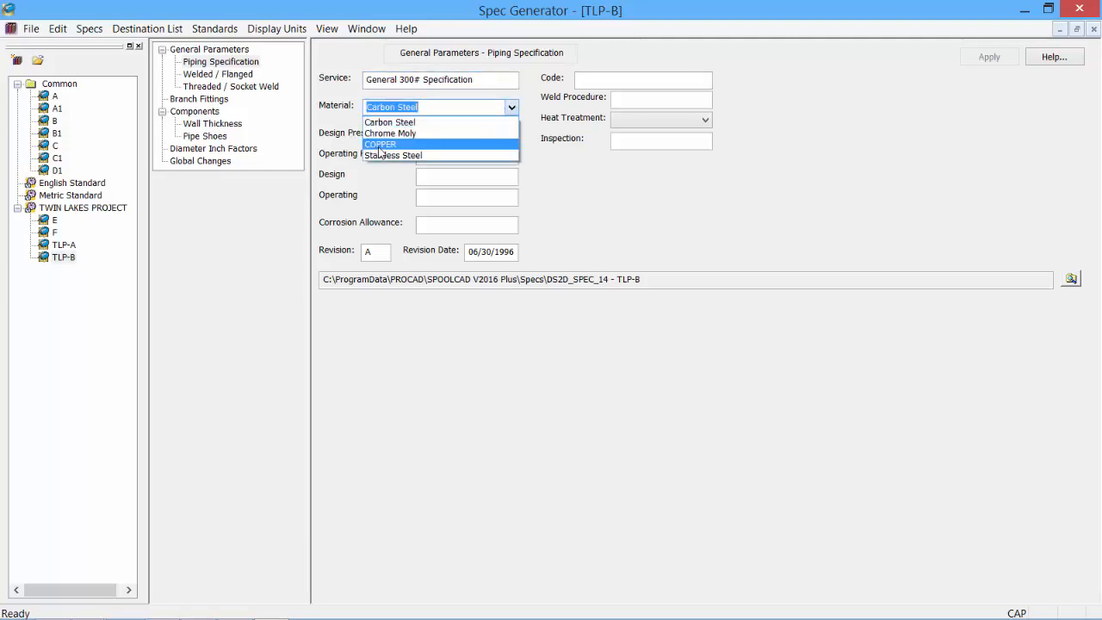
click(435, 108)
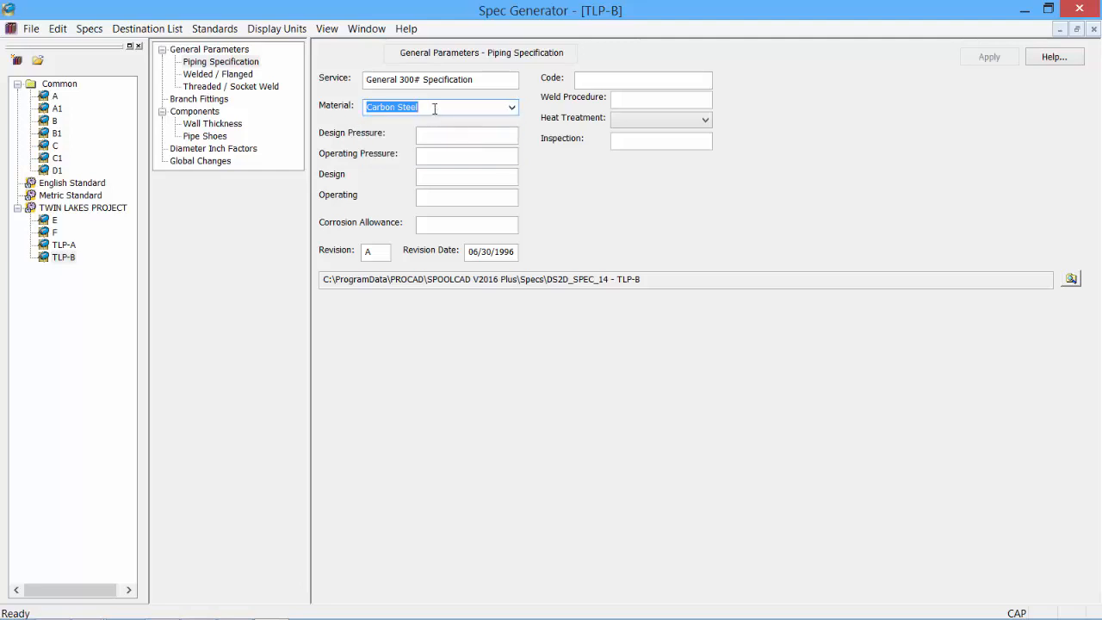
- Enter design pressure 350, operating 300, 1/8" corrosion allowance, revision 1 dated 12/03/2015, and apply
click(438, 135)
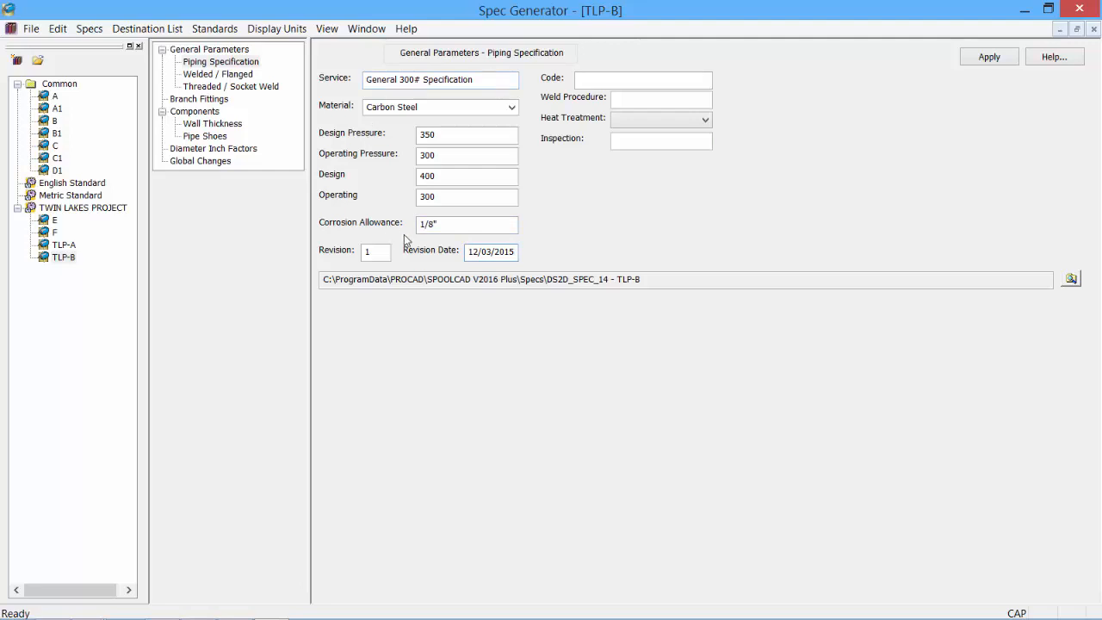
click(514, 251)
click(990, 57)
click(212, 76)
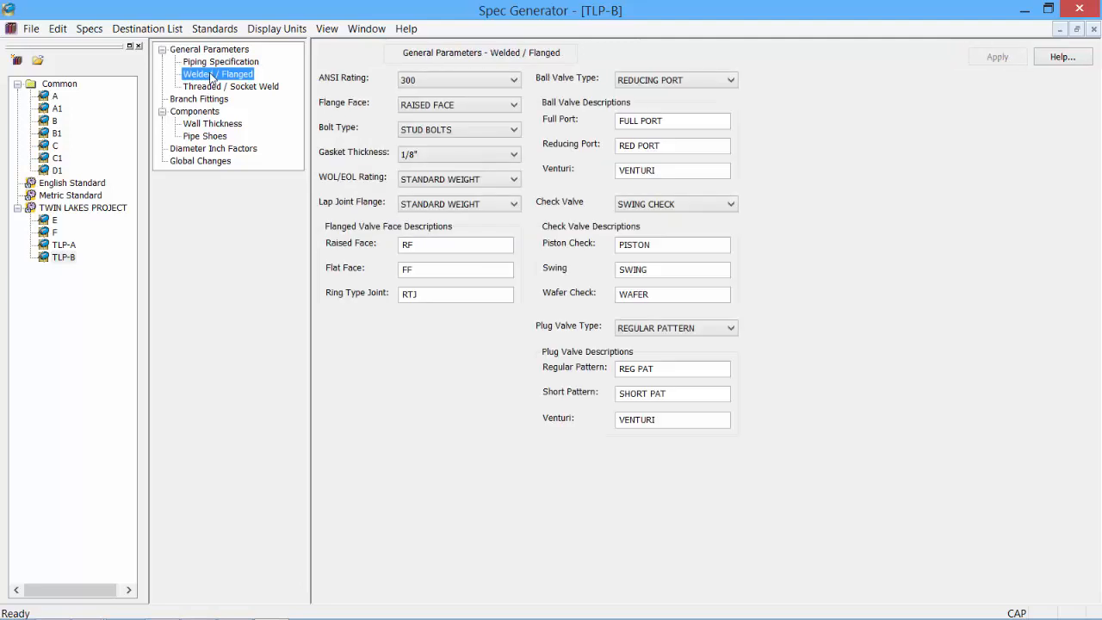
- Set ANSI rating 300 with RAISED FACE flanges and STUD BOLTS
click(465, 83)
click(454, 130)
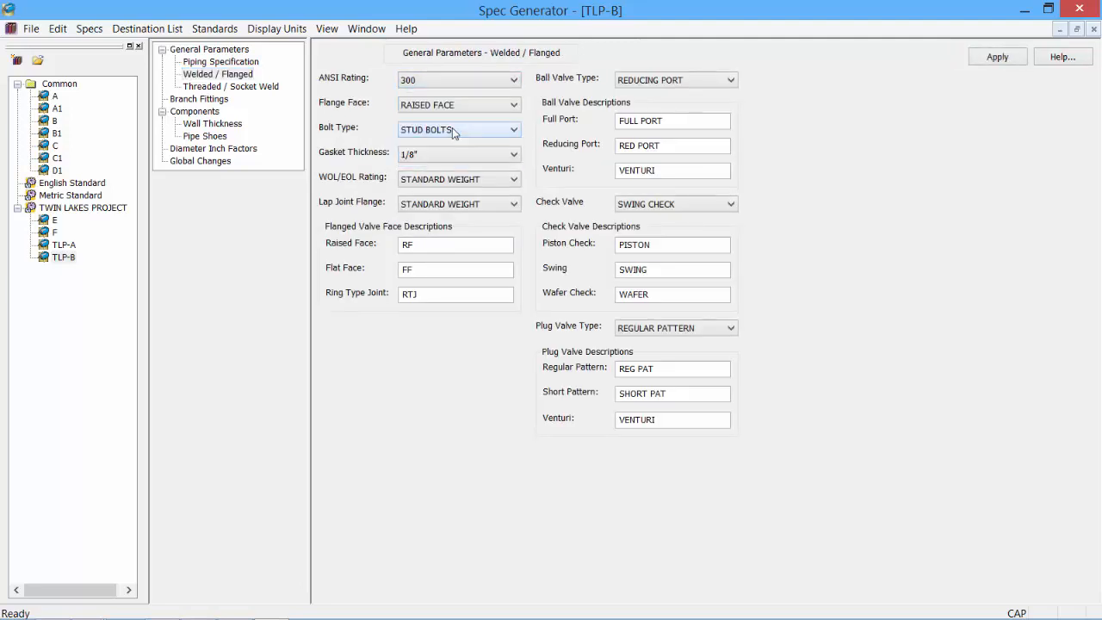
click(488, 105)
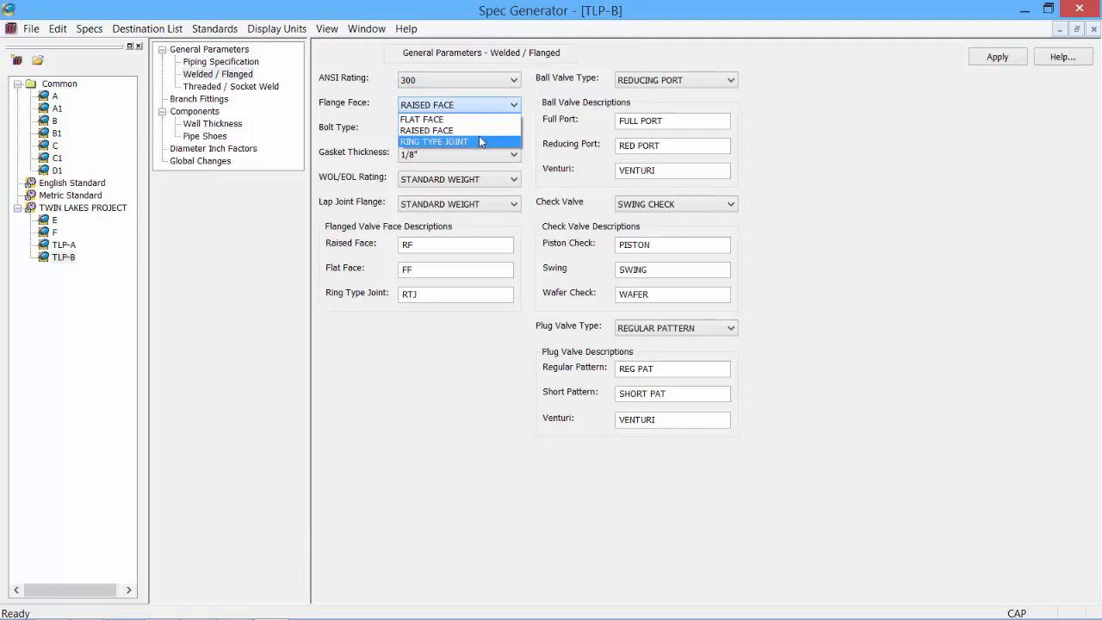
click(494, 131)
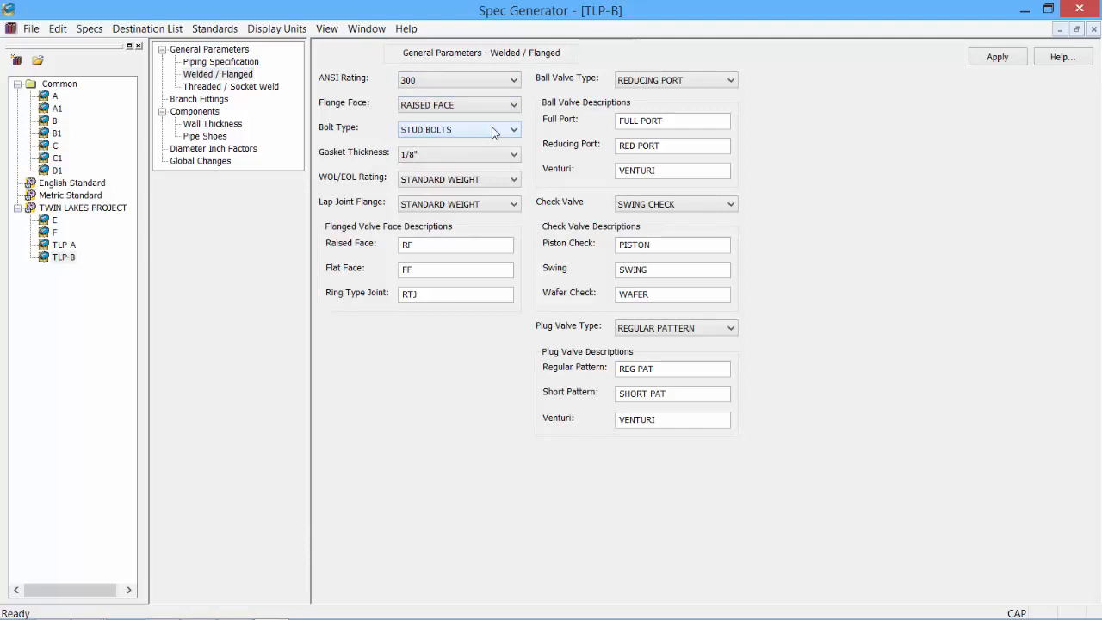
click(494, 131)
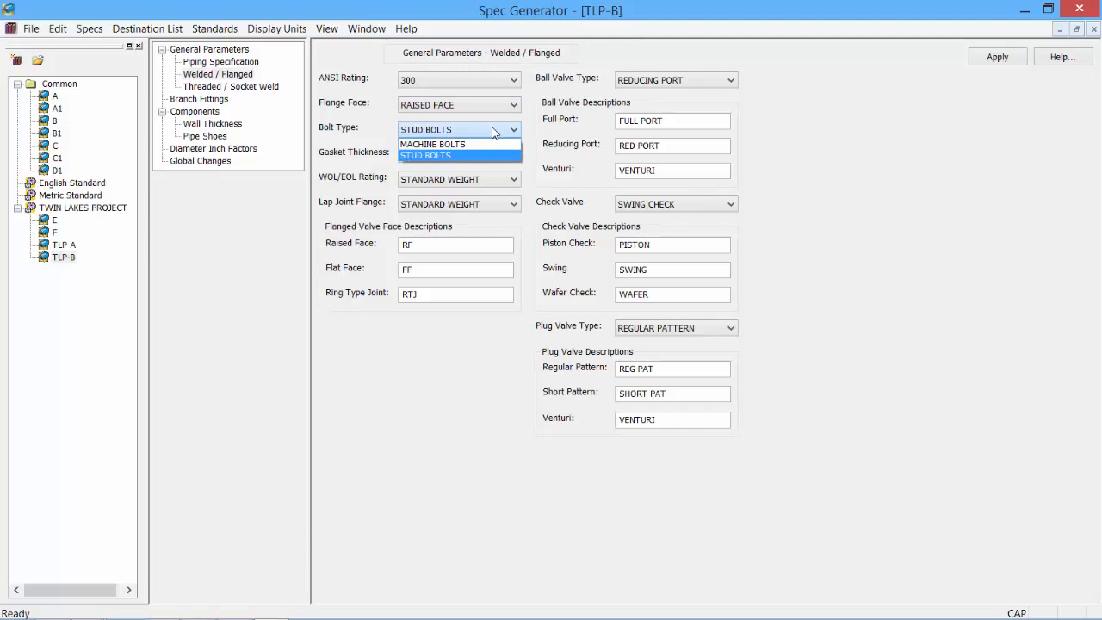
click(387, 173)
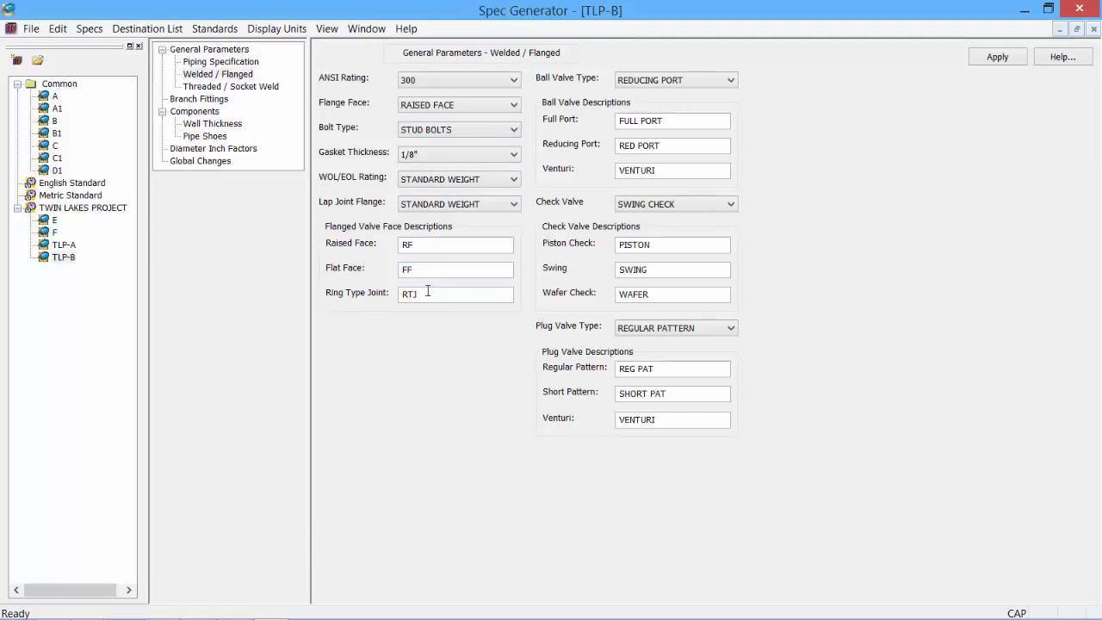
- Keep REDUCING PORT ball, SWING CHECK check and REGULAR PATTERN plug valves, then apply
click(728, 80)
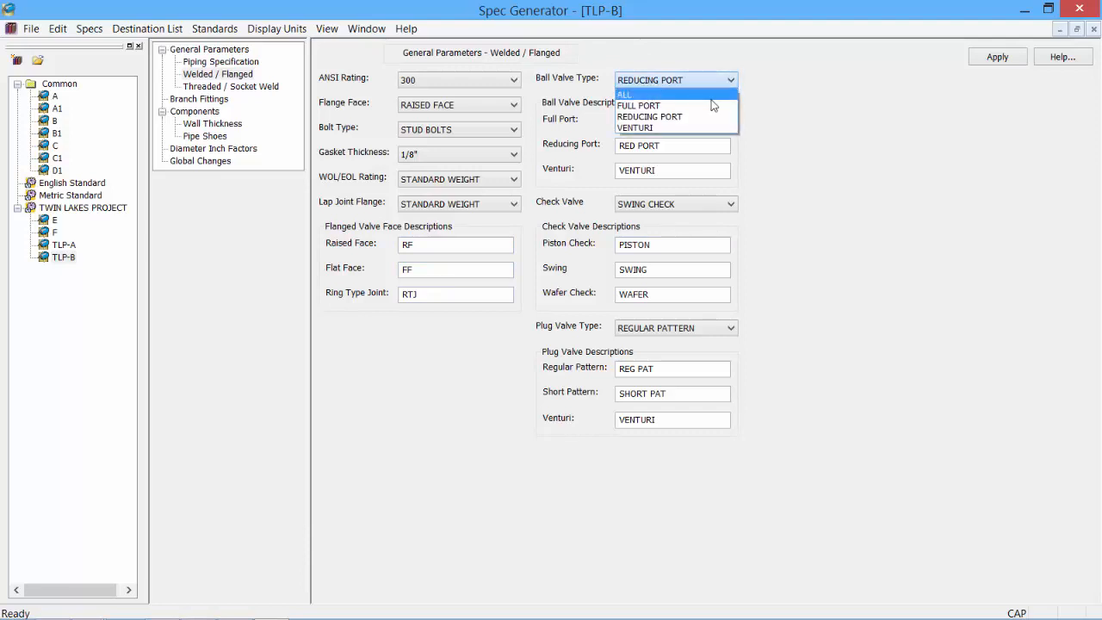
click(794, 115)
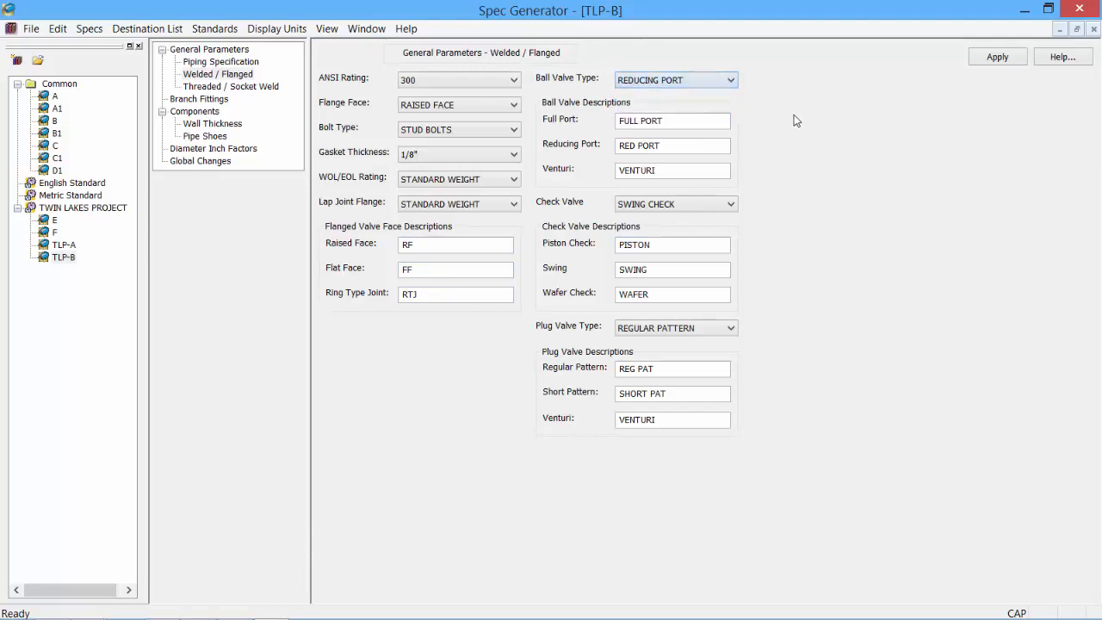
click(721, 208)
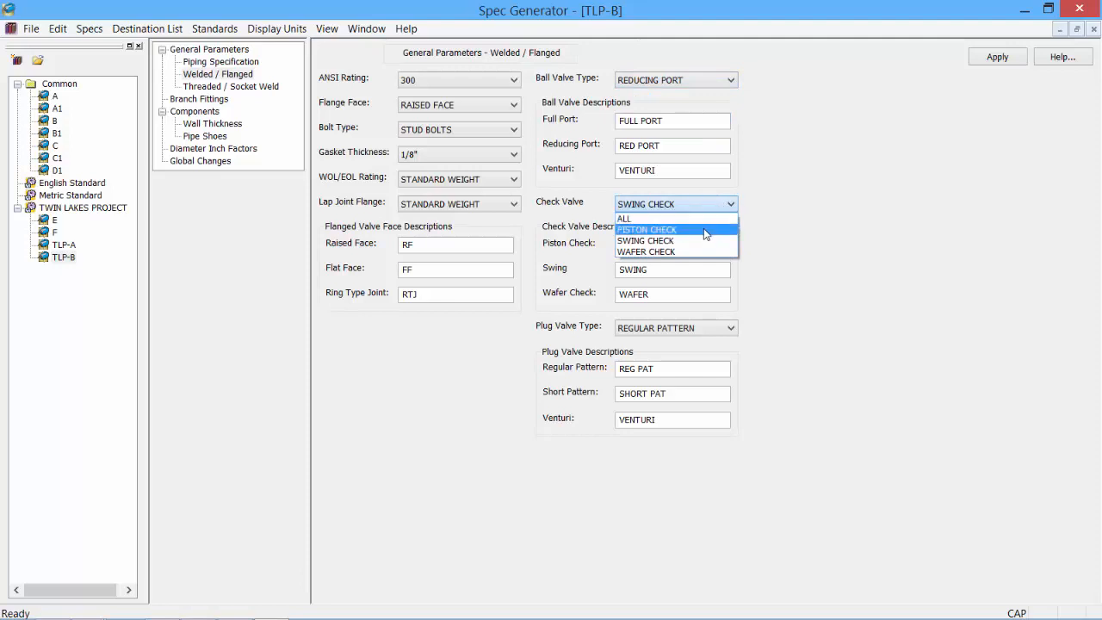
click(825, 234)
click(732, 328)
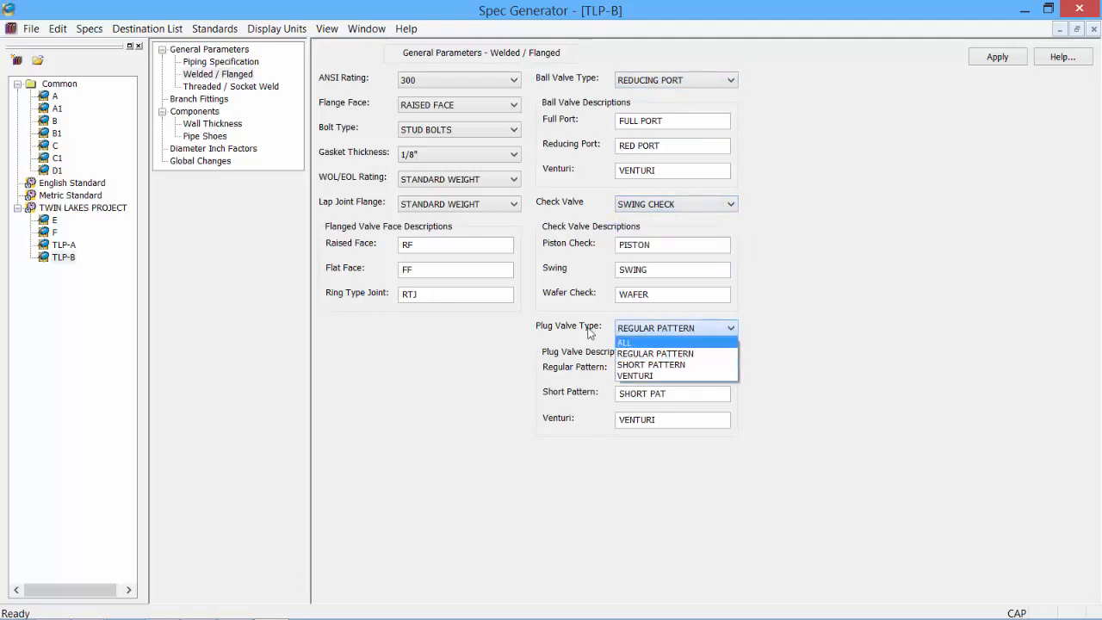
click(460, 343)
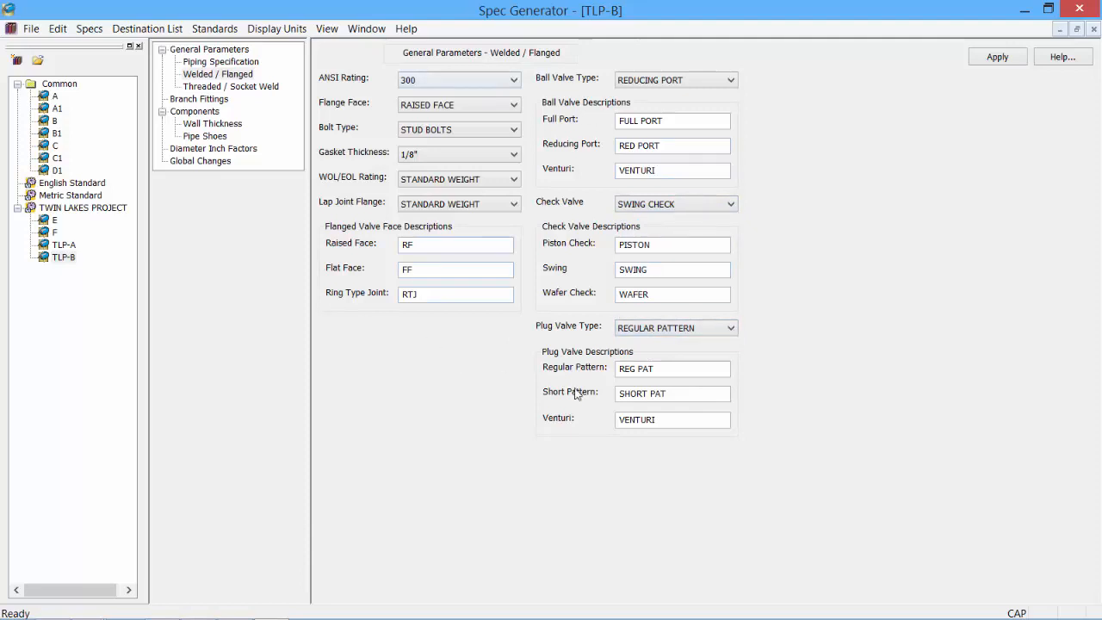
click(995, 59)
click(245, 76)
- In Threaded / Socket Weld, set the small fittings default and keep 1 1/2" as small pipe start
click(249, 88)
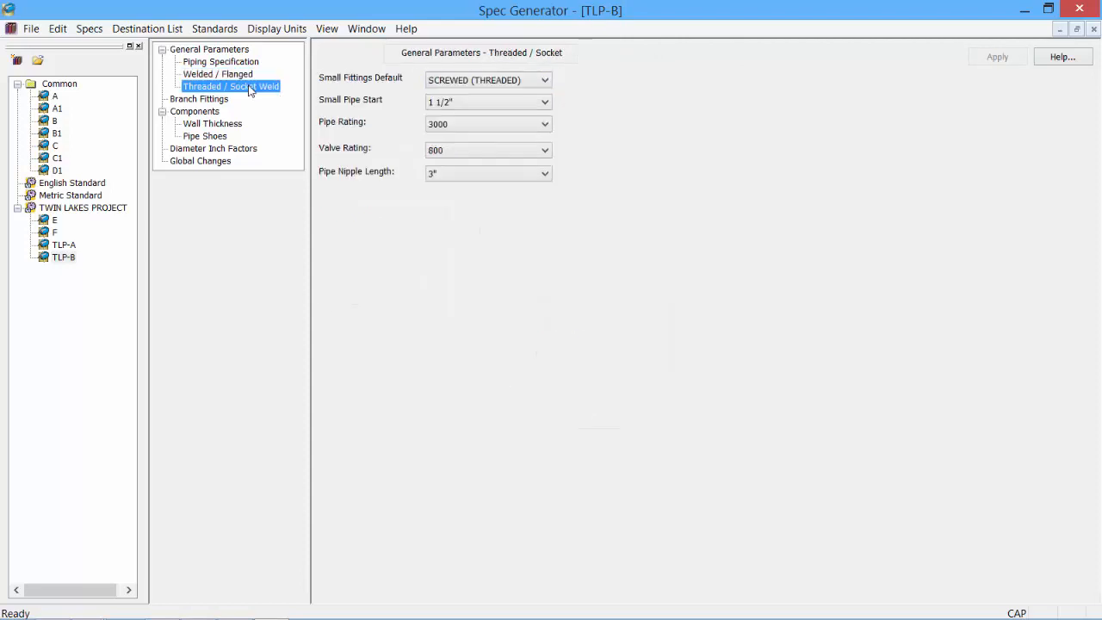
click(532, 81)
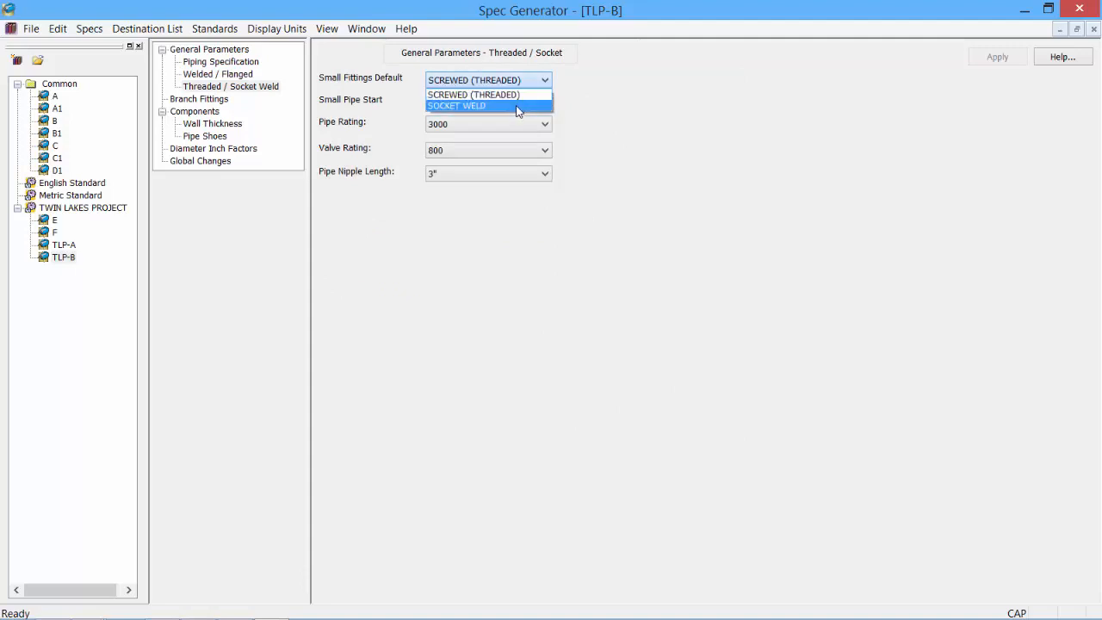
click(516, 106)
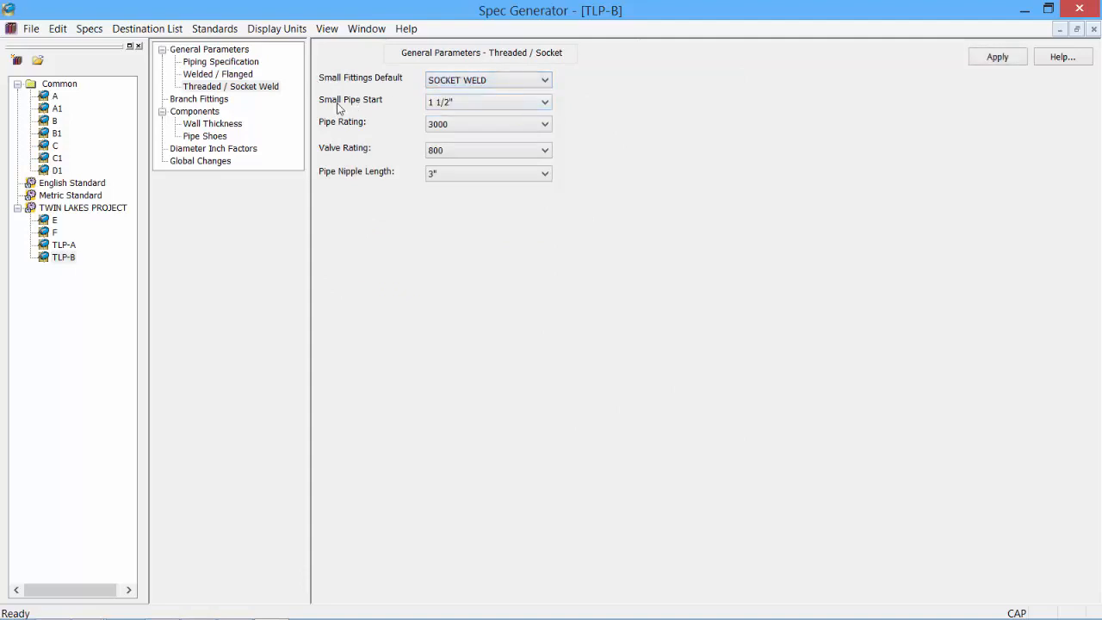
click(531, 103)
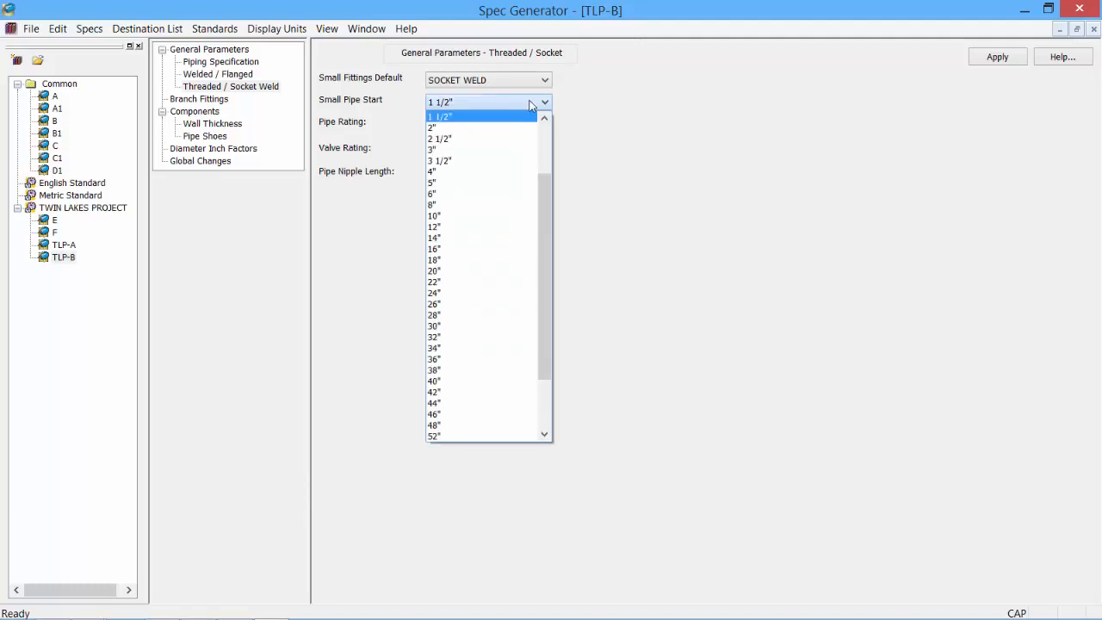
drag(546, 177, 546, 129)
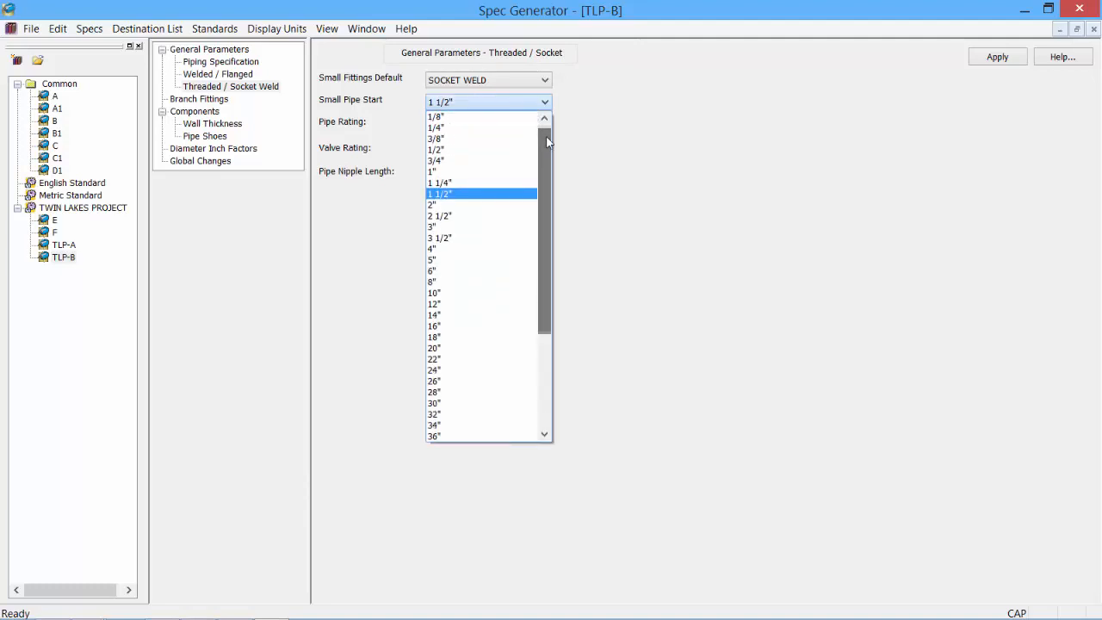
click(456, 193)
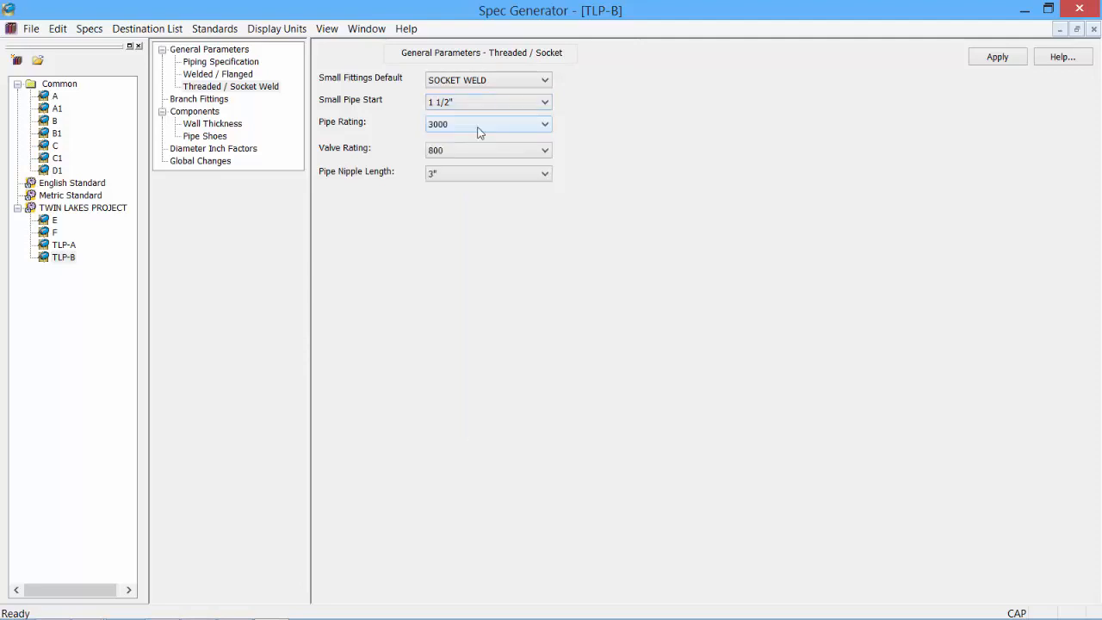
- Keep pipe rating 3000 and valve rating 800, set nipple length to 3", and apply
click(480, 131)
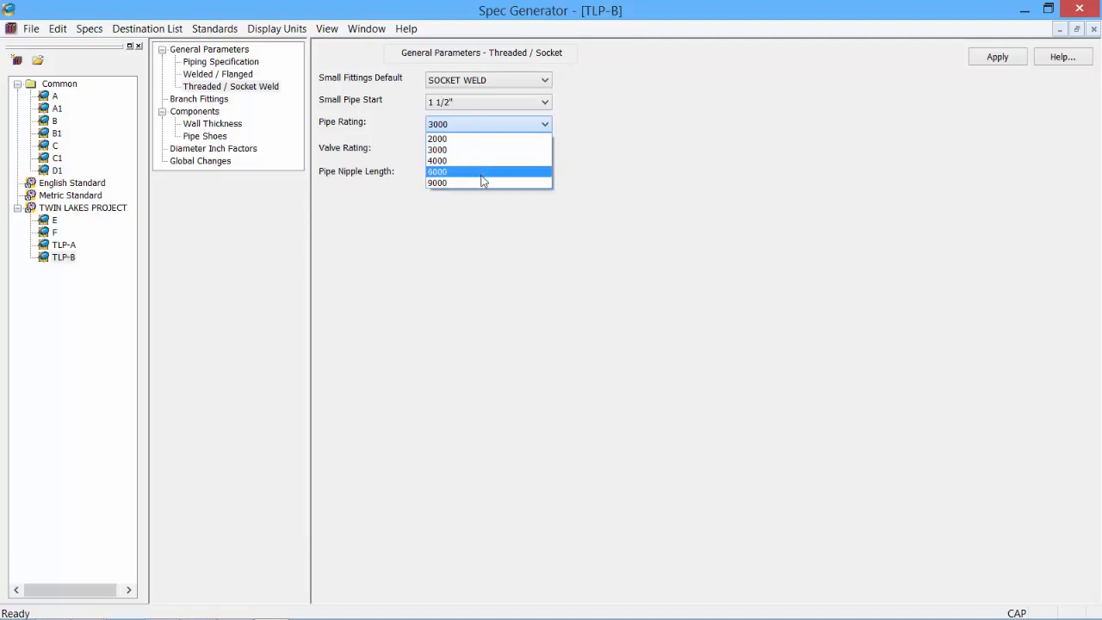
click(610, 192)
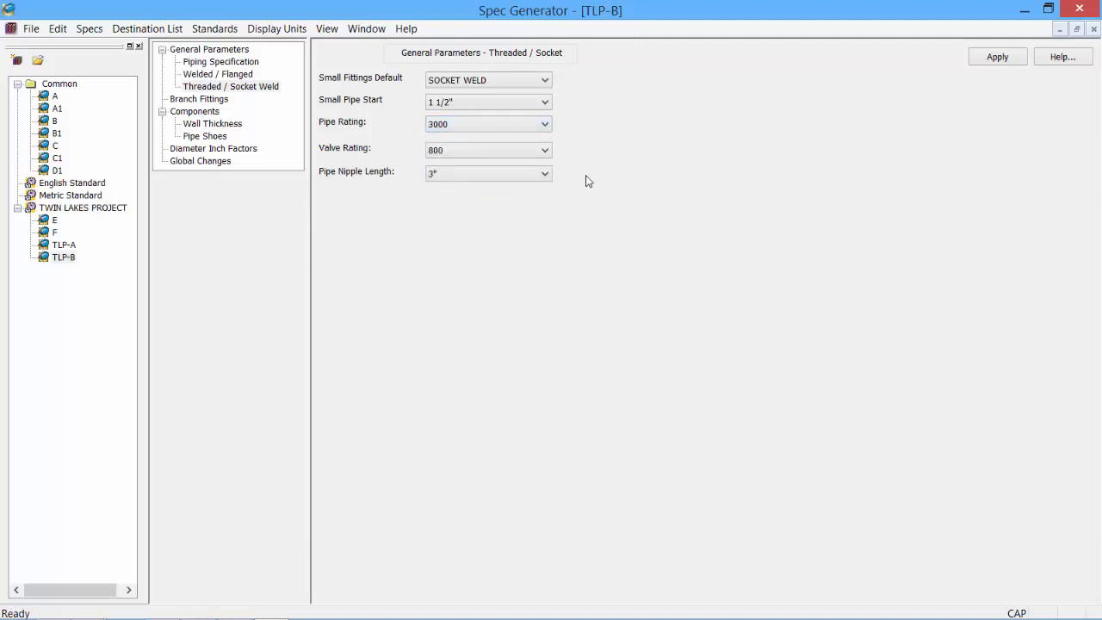
click(510, 153)
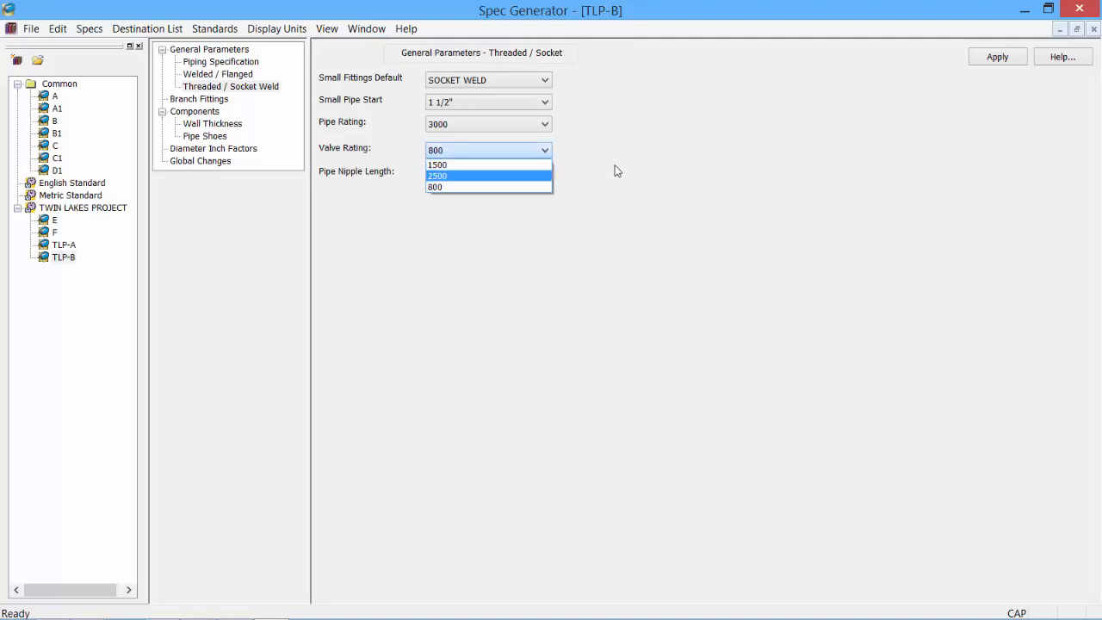
click(617, 171)
click(490, 175)
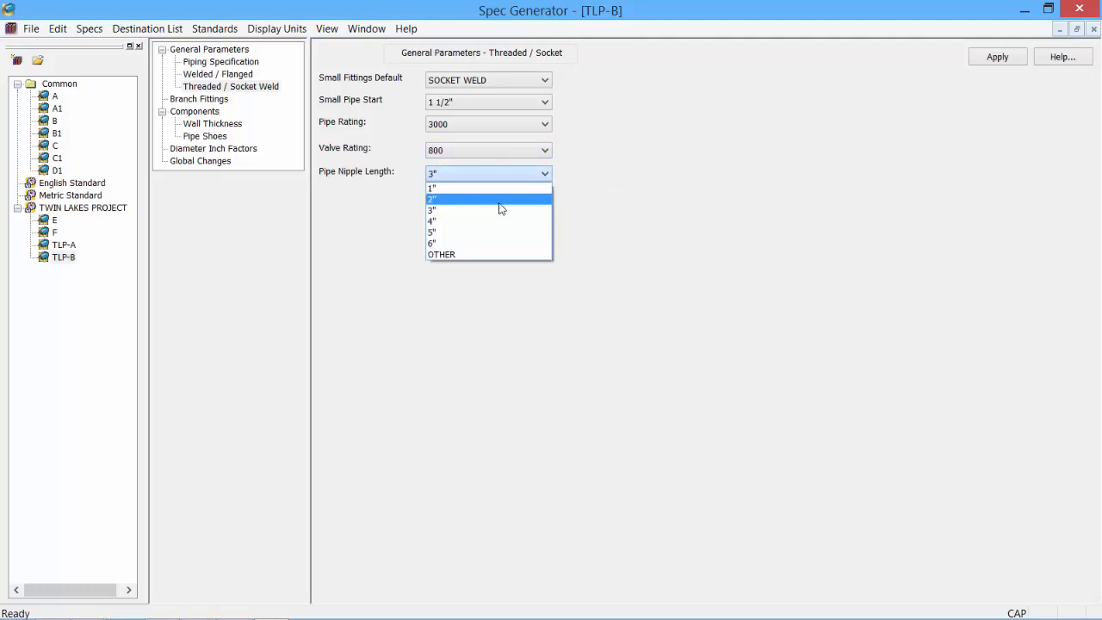
click(495, 220)
click(499, 176)
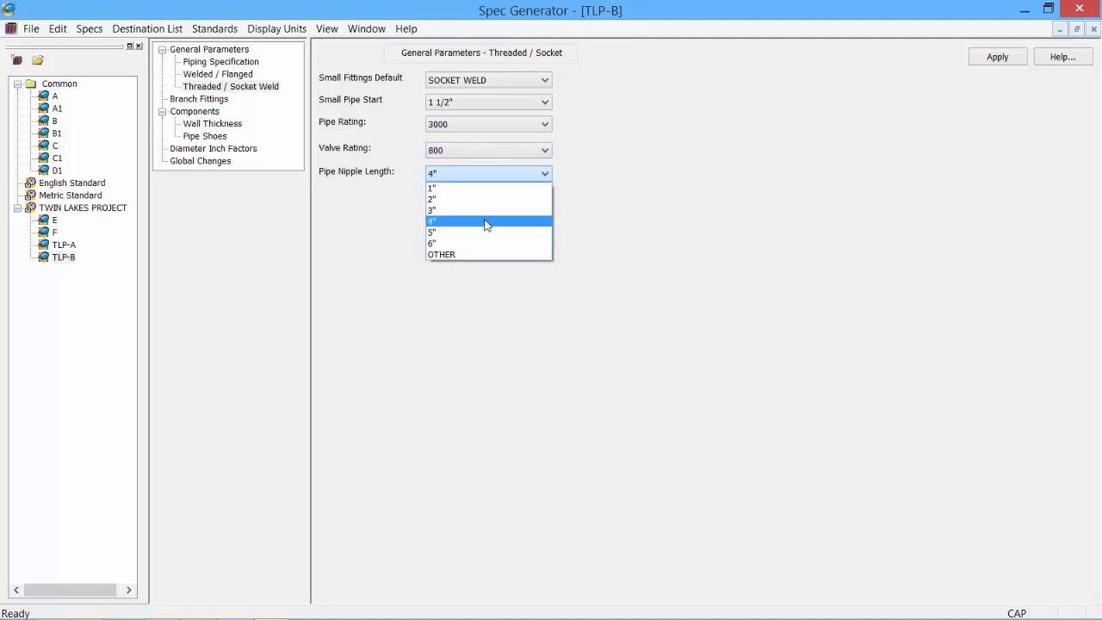
click(488, 211)
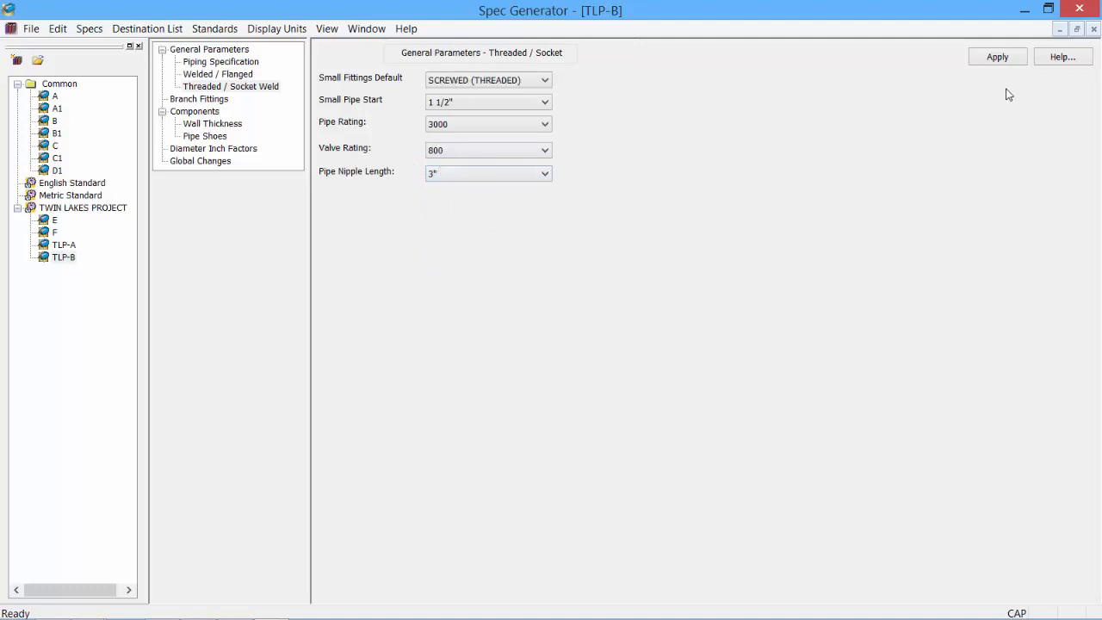
click(999, 57)
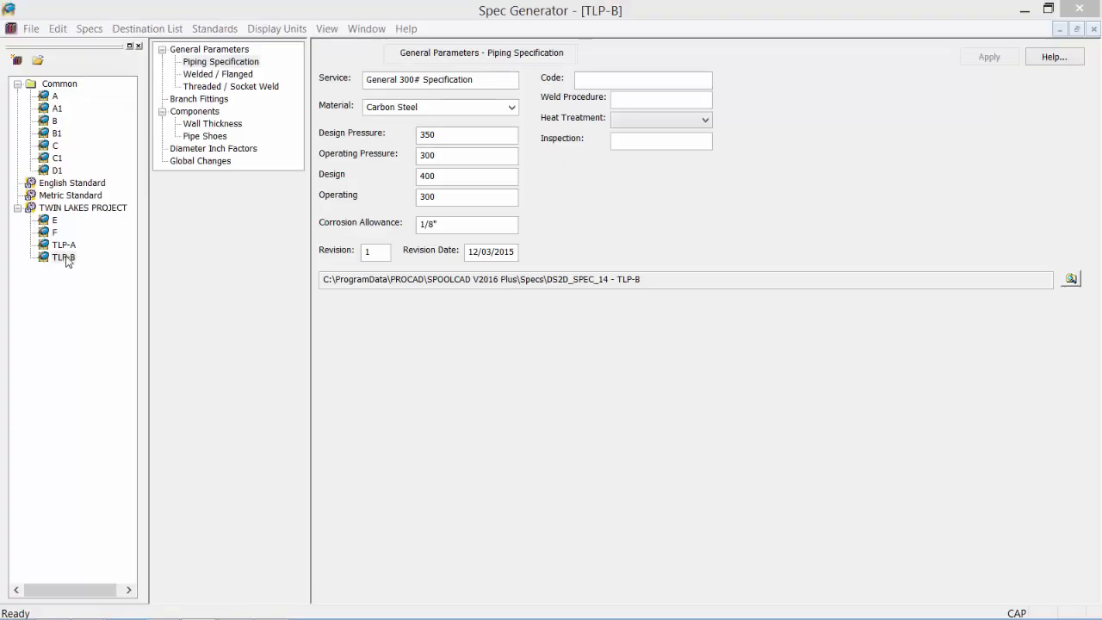
click(63, 257)
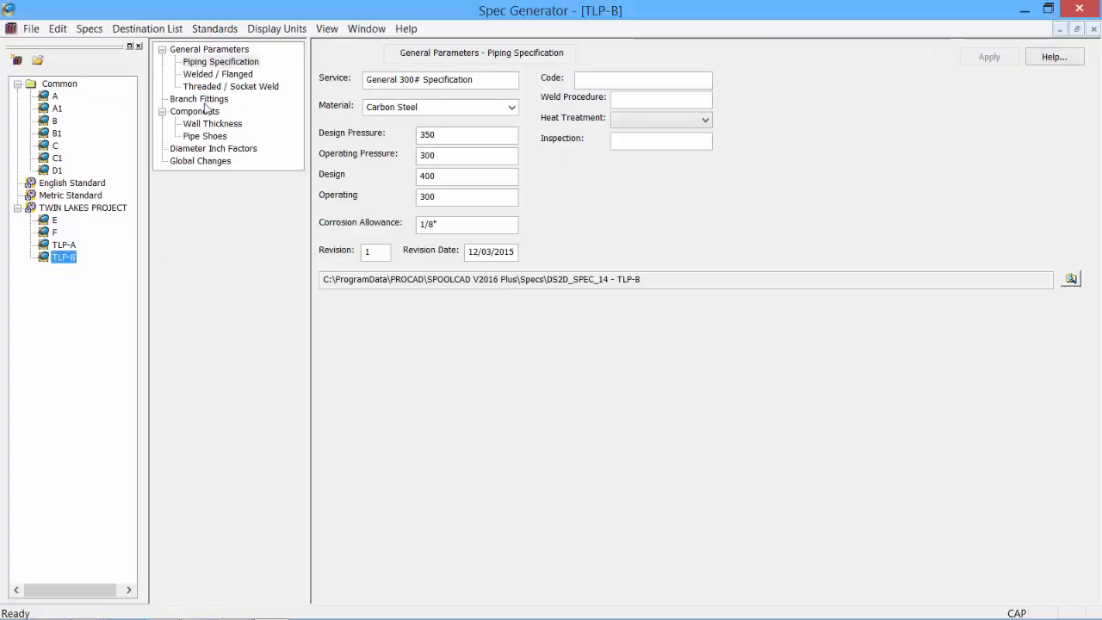
click(207, 99)
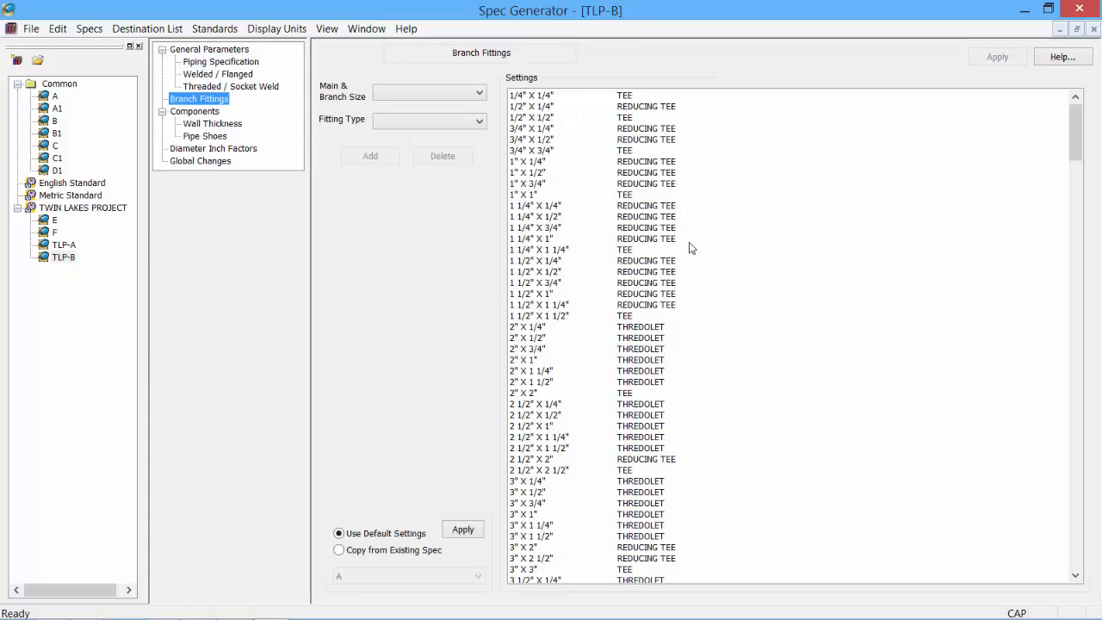
click(1079, 151)
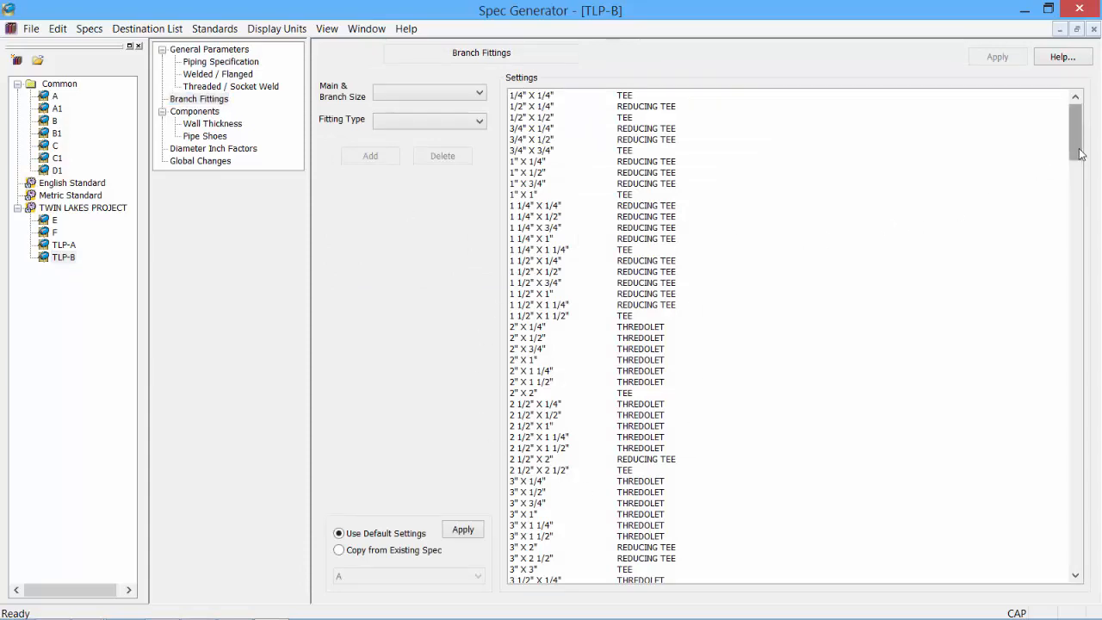
drag(1082, 153, 1061, 125)
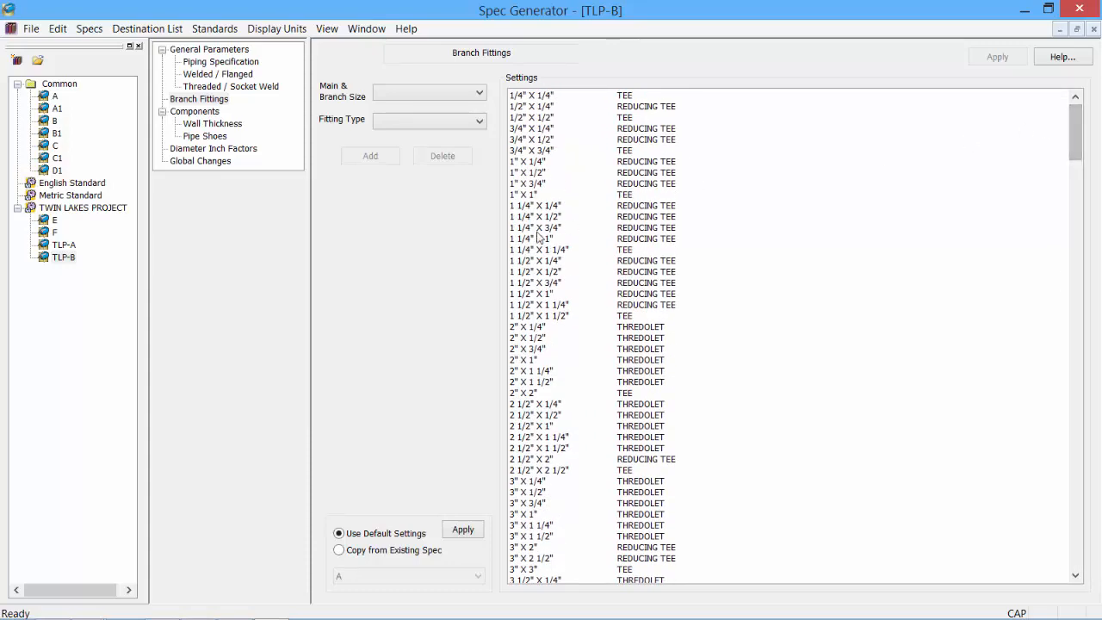
click(61, 256)
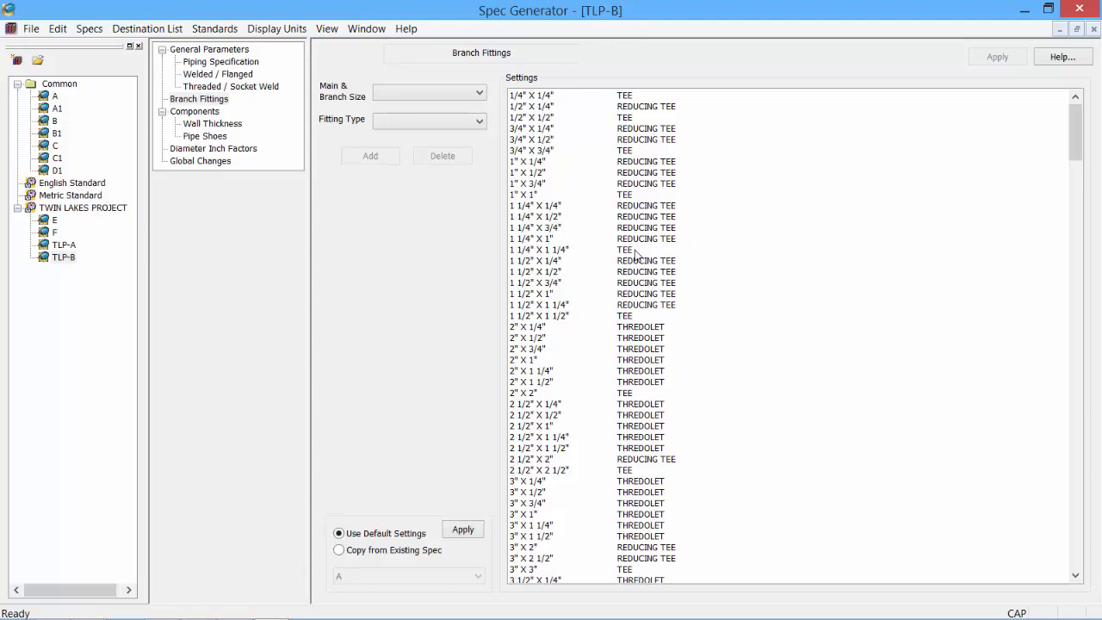
click(642, 96)
drag(1076, 126, 1074, 554)
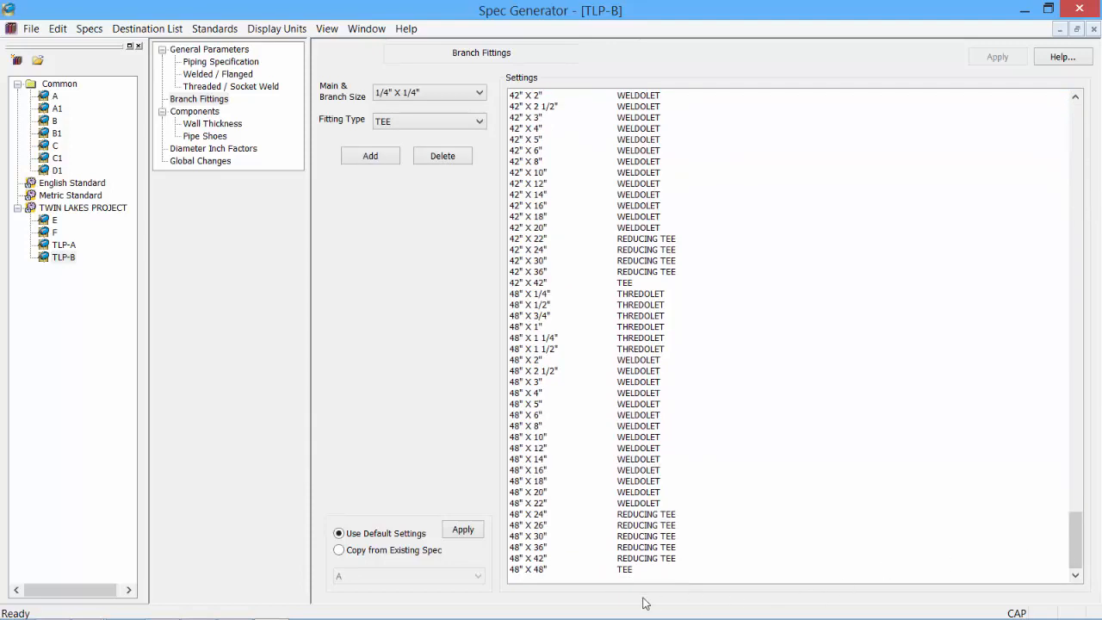
- Delete every branch fitting entry, then reload the list from the default settings
shift+click(543, 570)
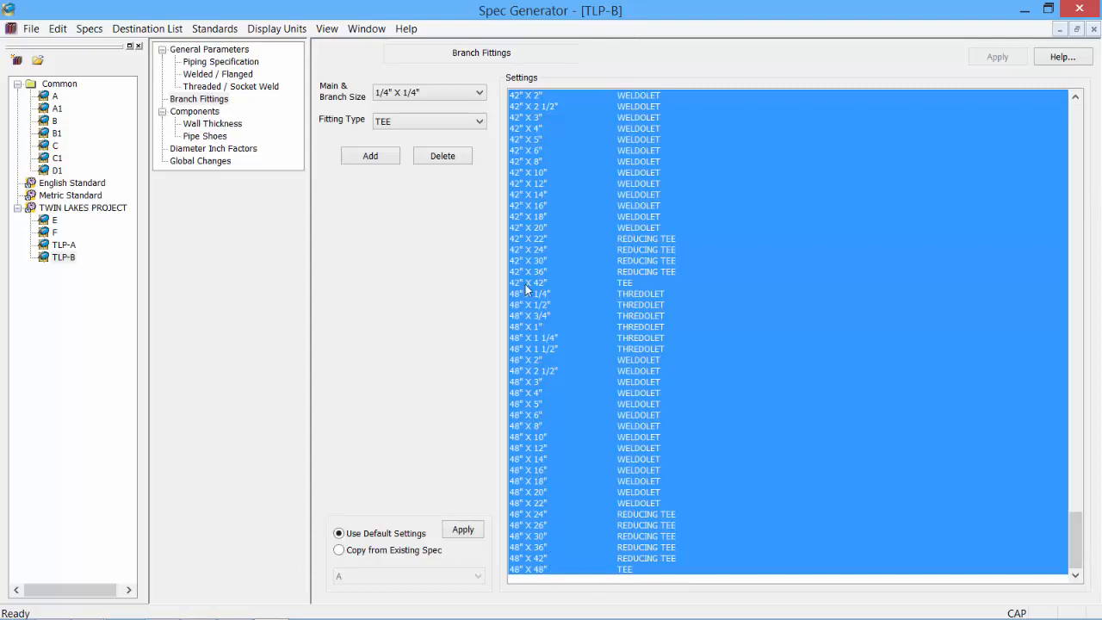
click(446, 162)
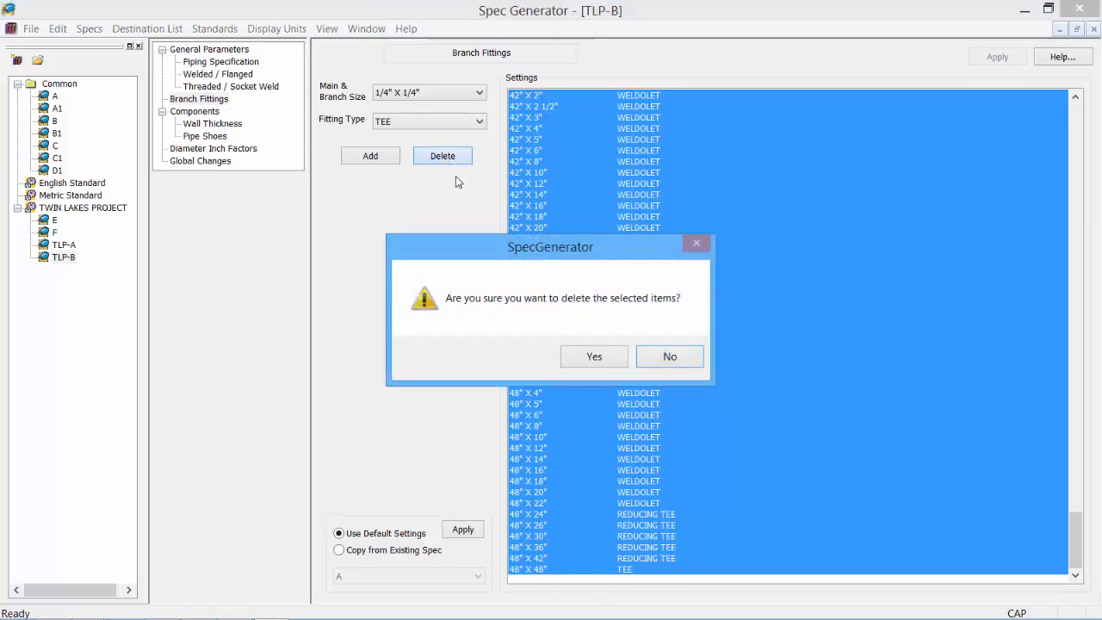
click(596, 365)
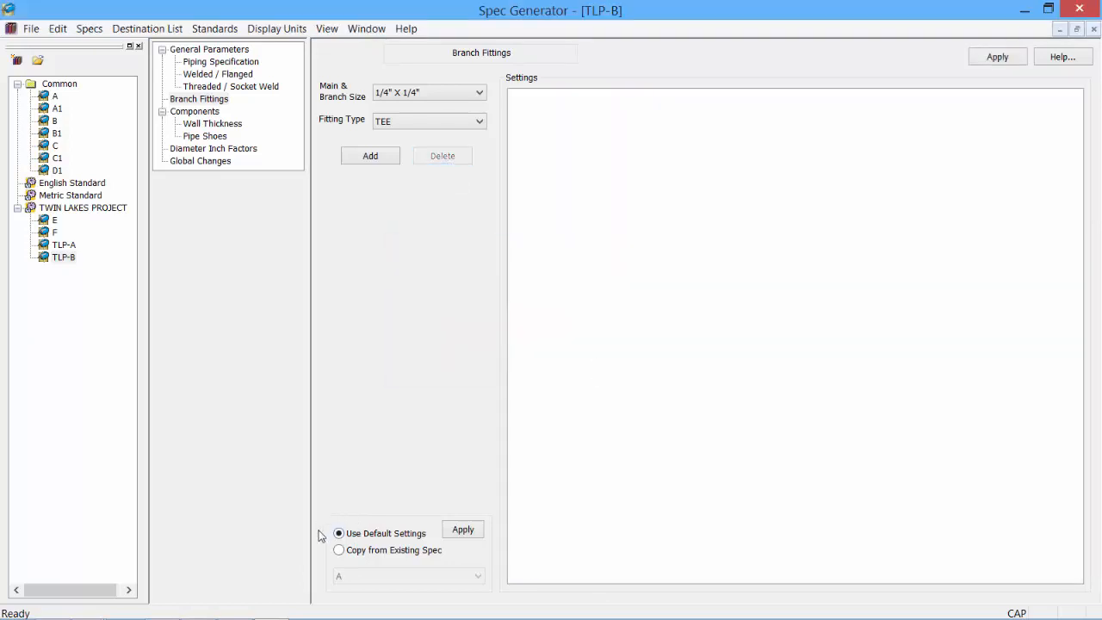
click(463, 531)
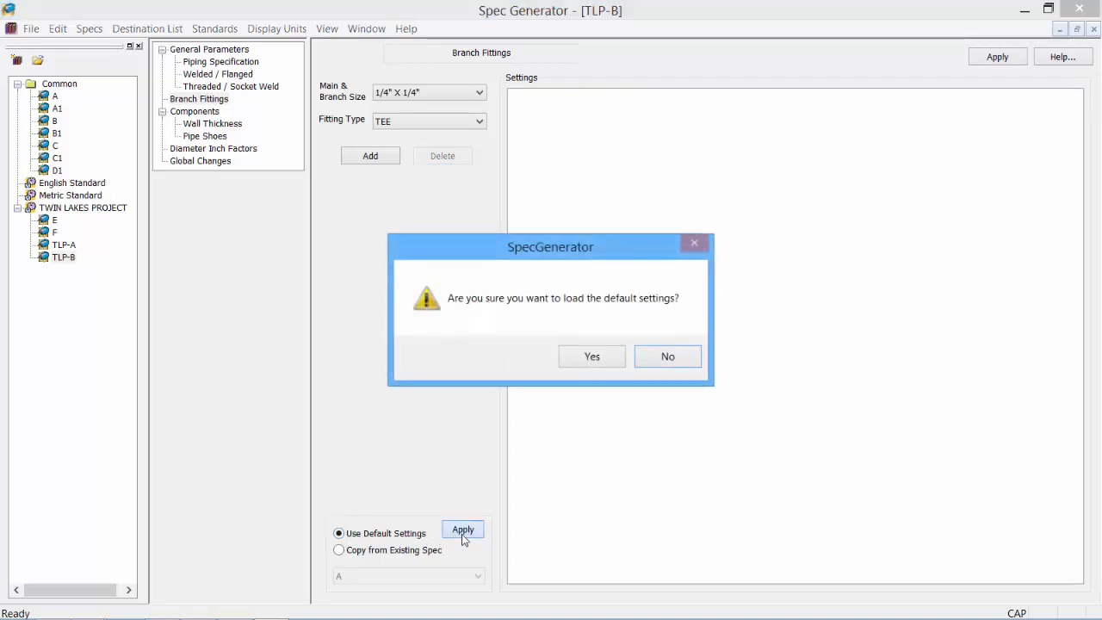
click(591, 357)
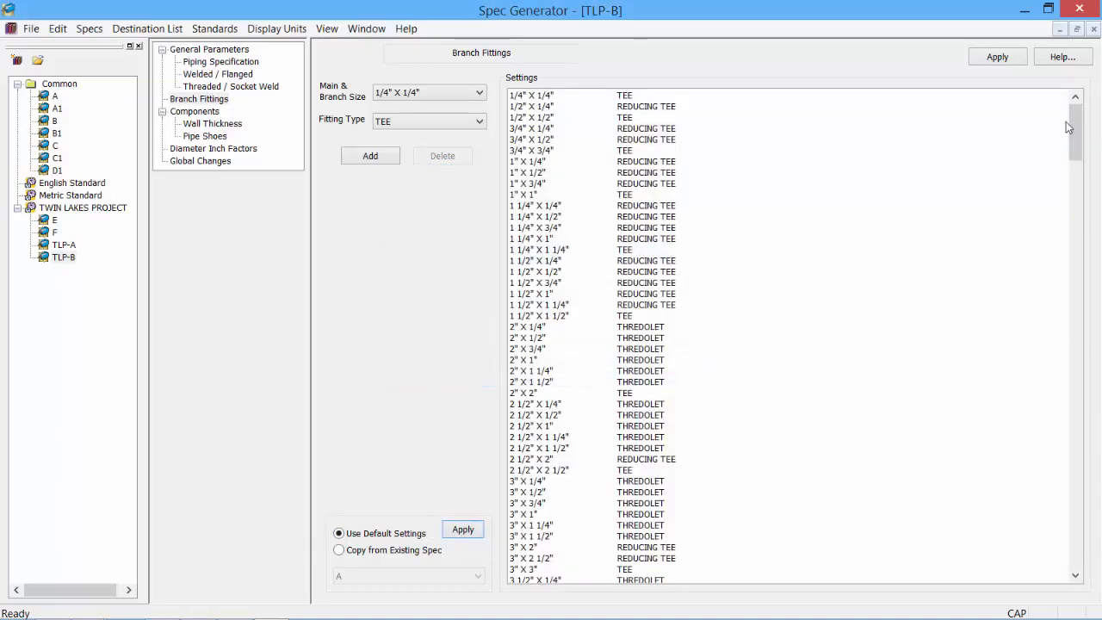
- Select all the reloaded default branch fittings and delete them
drag(1075, 151, 1082, 114)
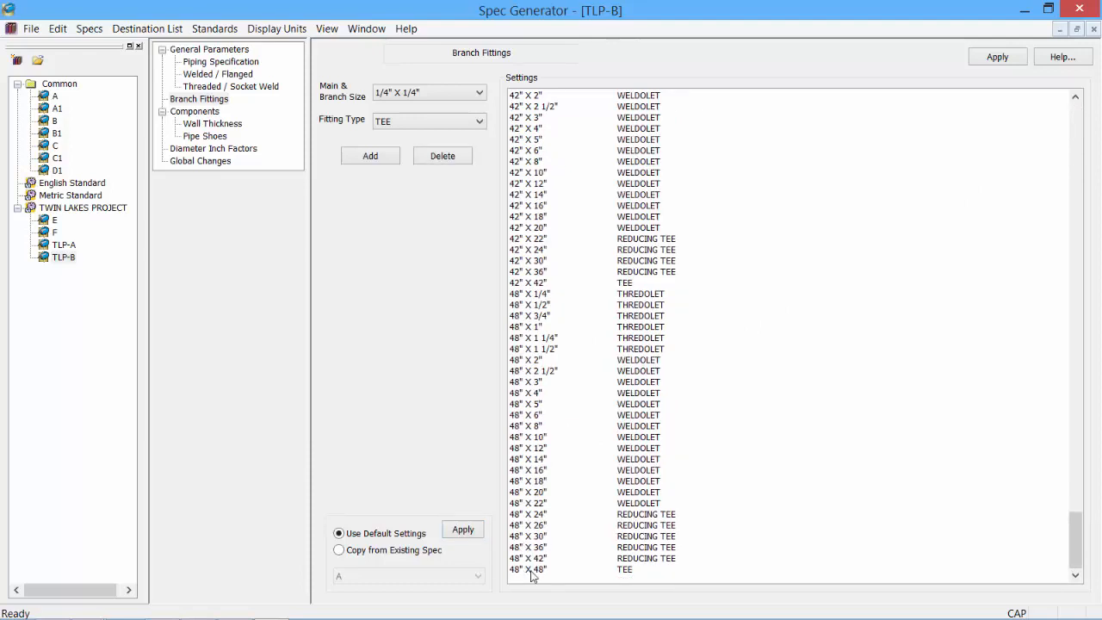
shift+click(533, 568)
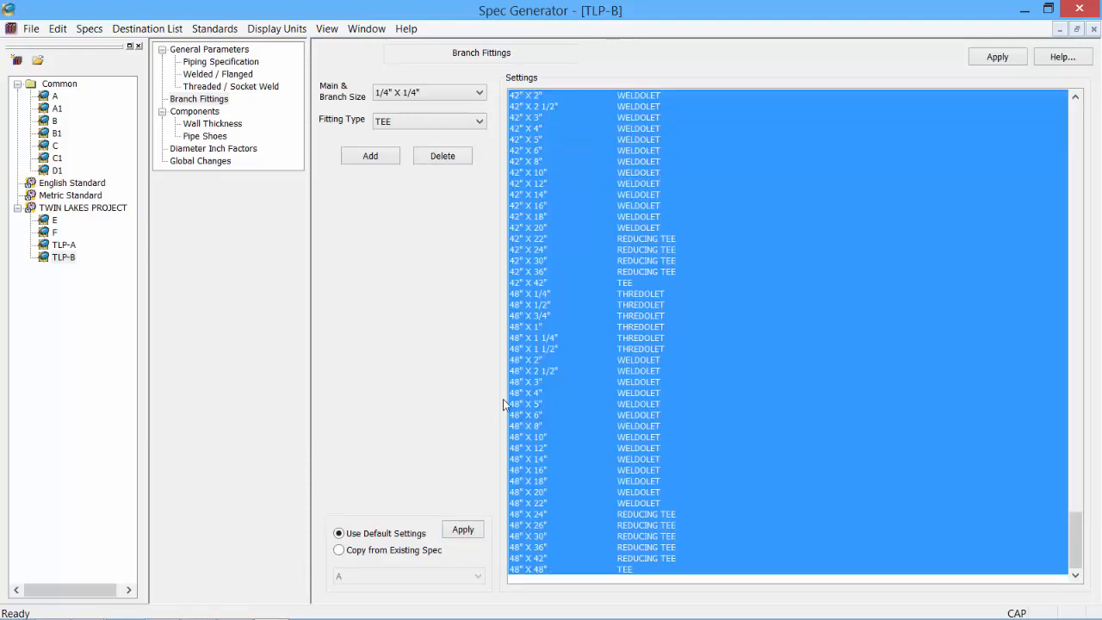
click(452, 160)
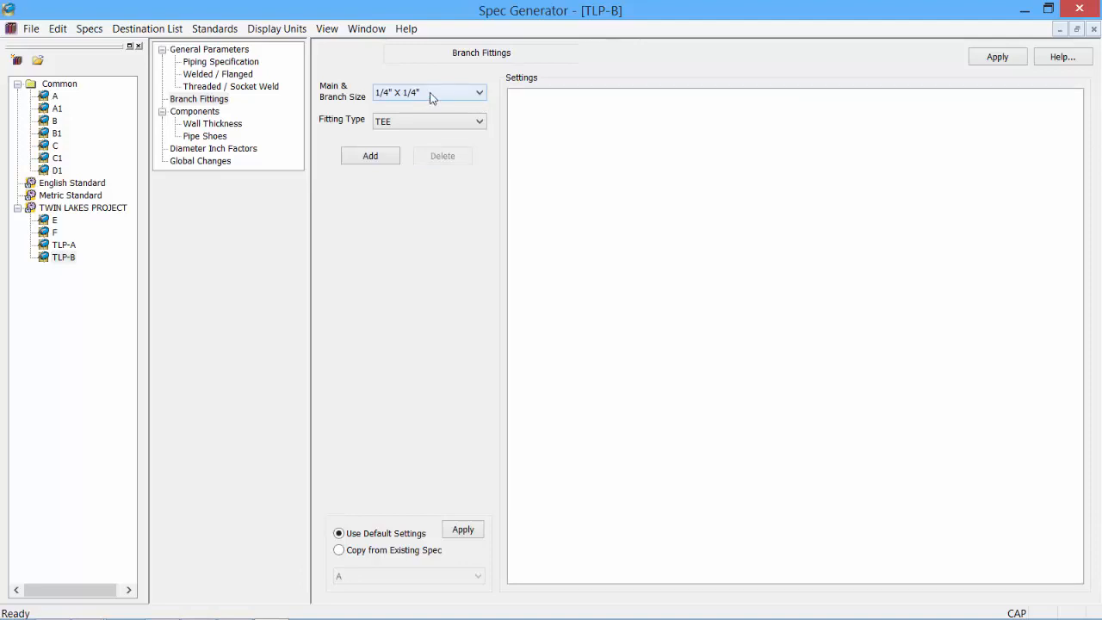
- Add eight TEE and REDUCING TEE fittings, from 1/4" X 1/4" TEE to 1" X 1/2" REDUCING TEE
click(385, 158)
click(385, 157)
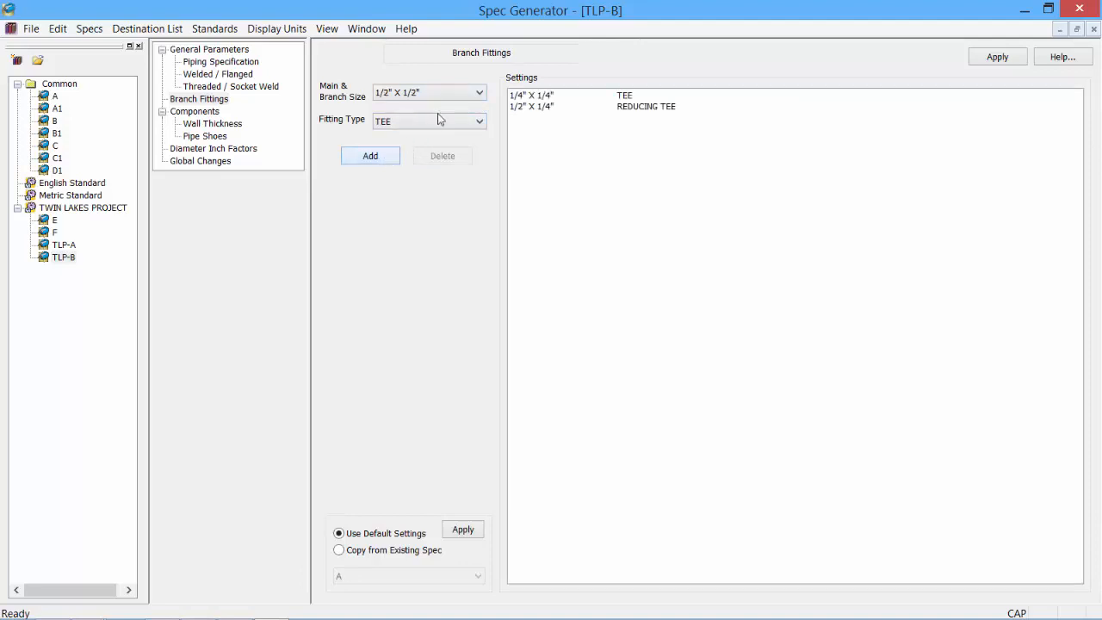
click(382, 158)
click(379, 157)
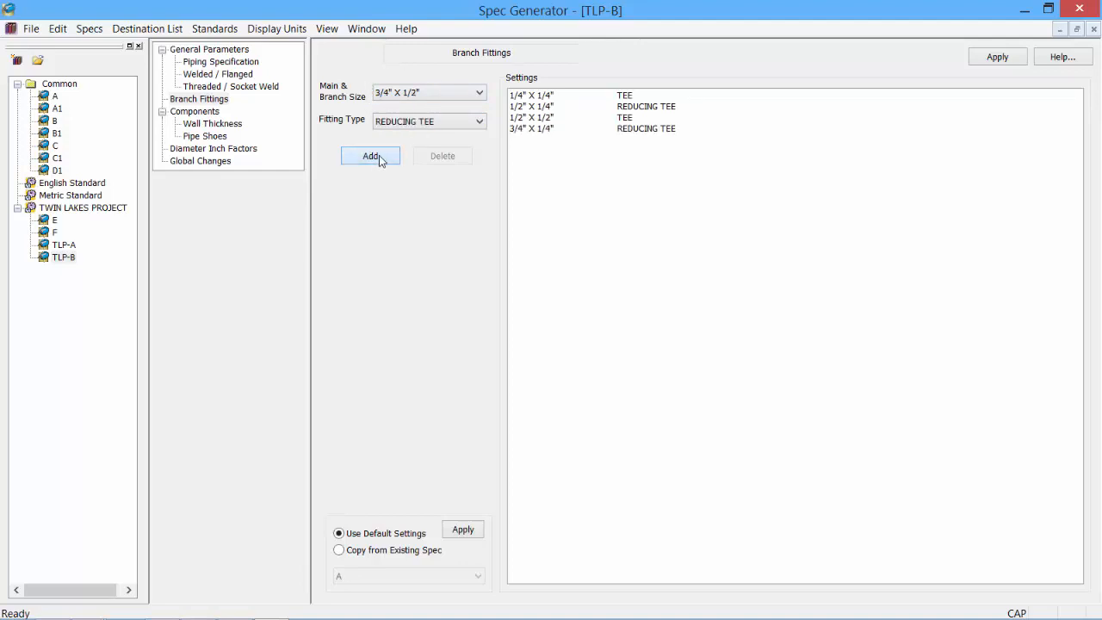
click(379, 157)
click(378, 156)
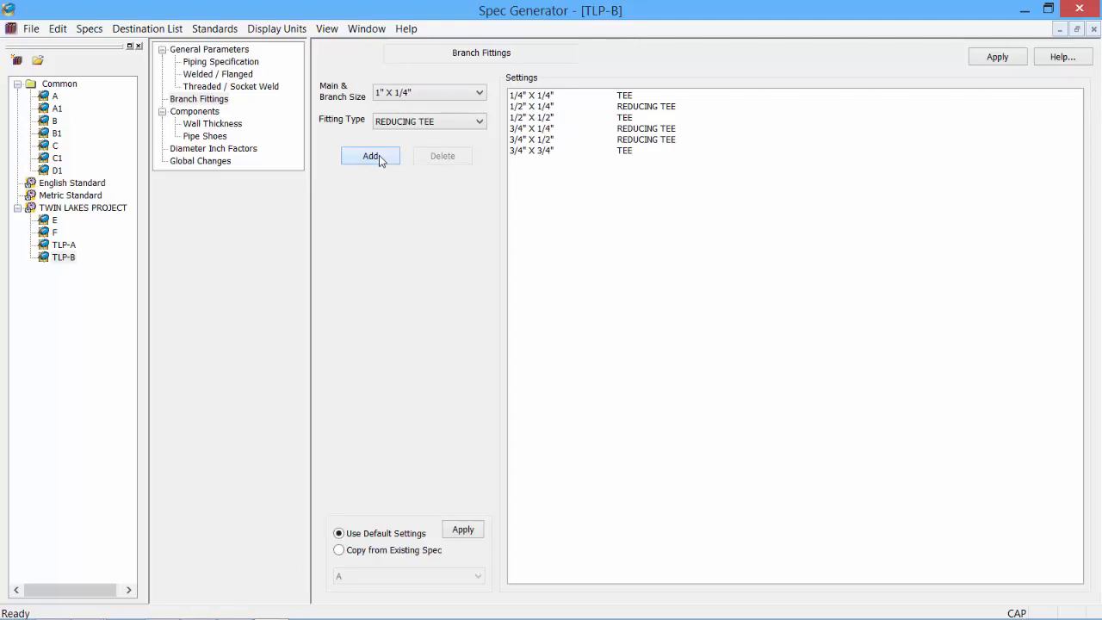
click(379, 156)
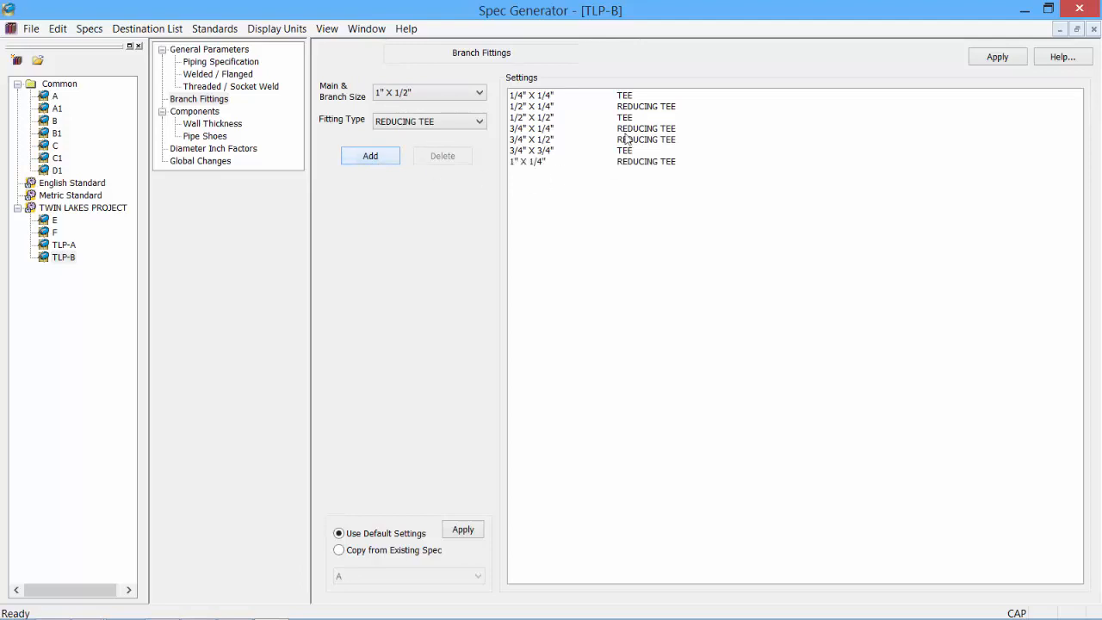
click(376, 158)
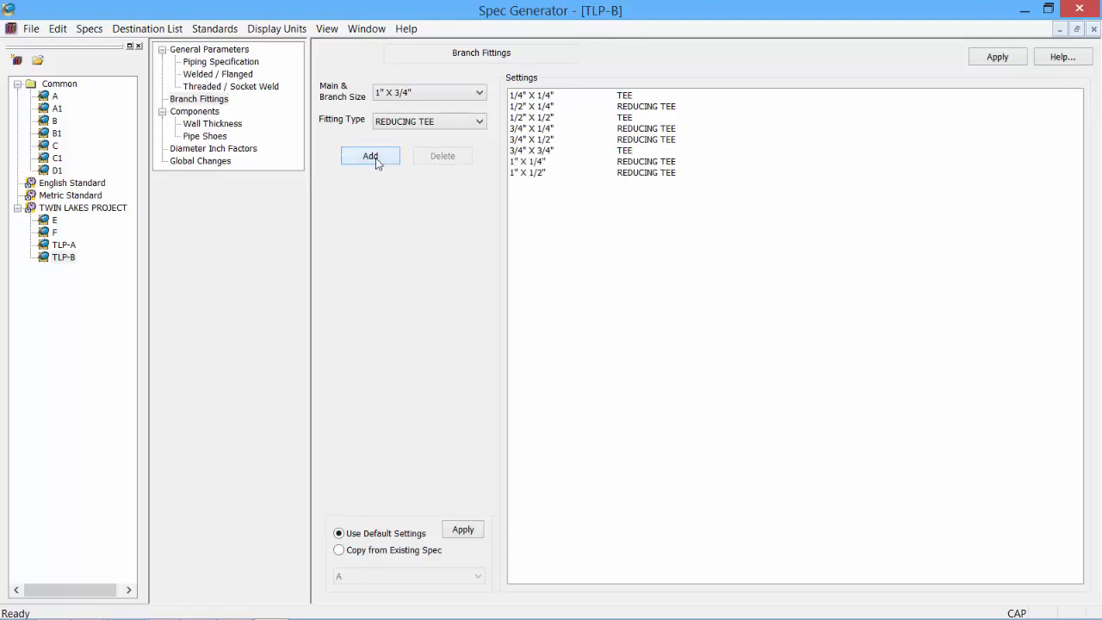
- Add THREDOLET fittings 1" X 3/4", 1" X 1" and 1 1/4" X 1/4"
click(463, 128)
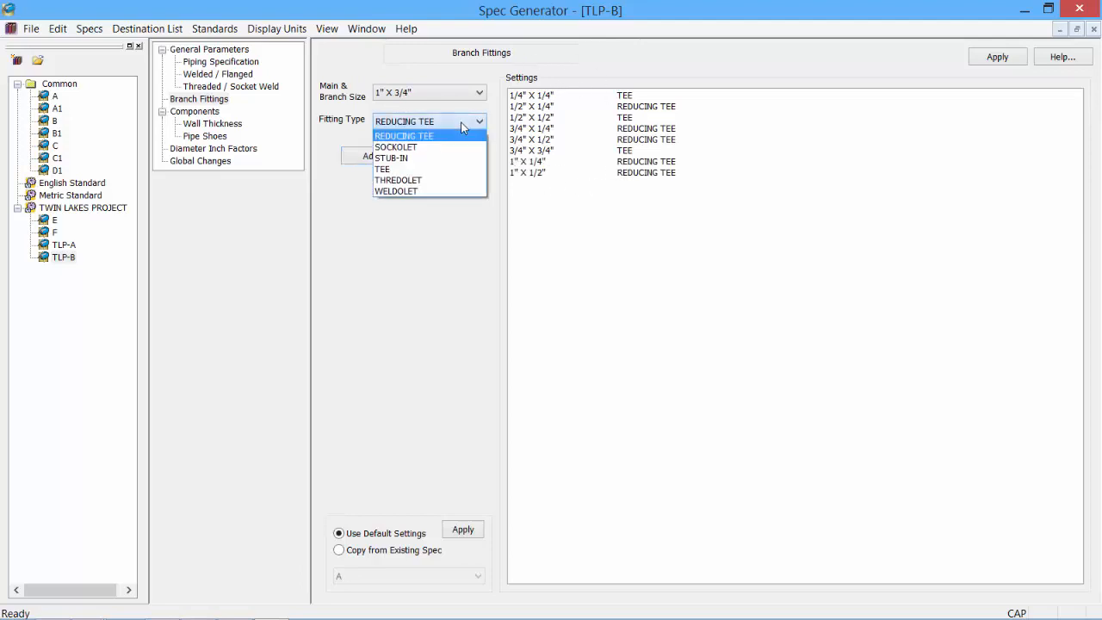
click(452, 180)
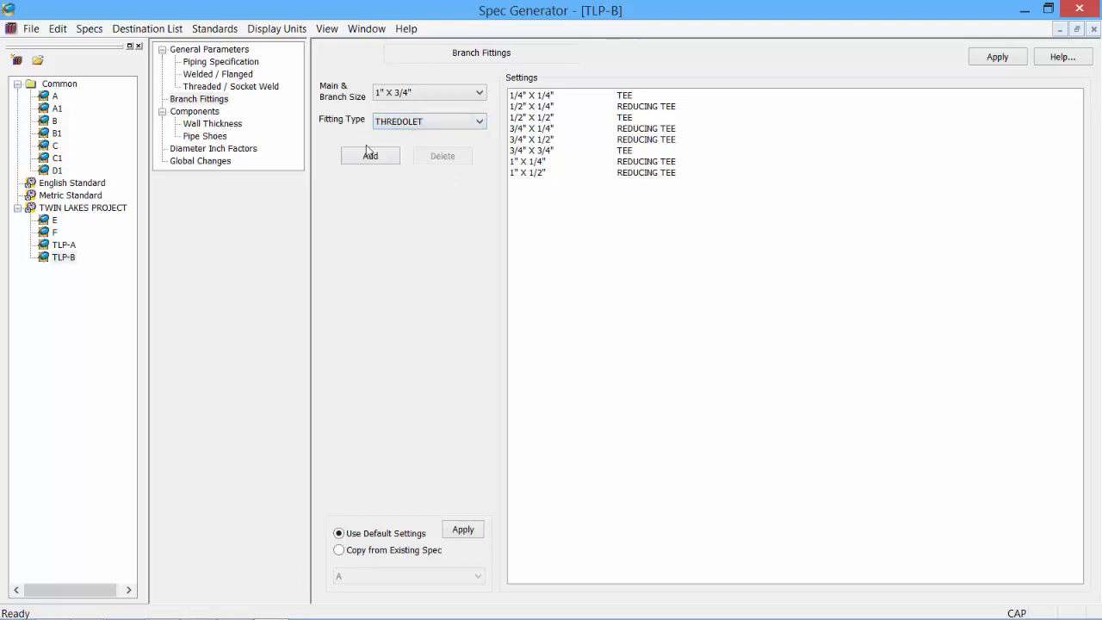
click(371, 158)
click(371, 158)
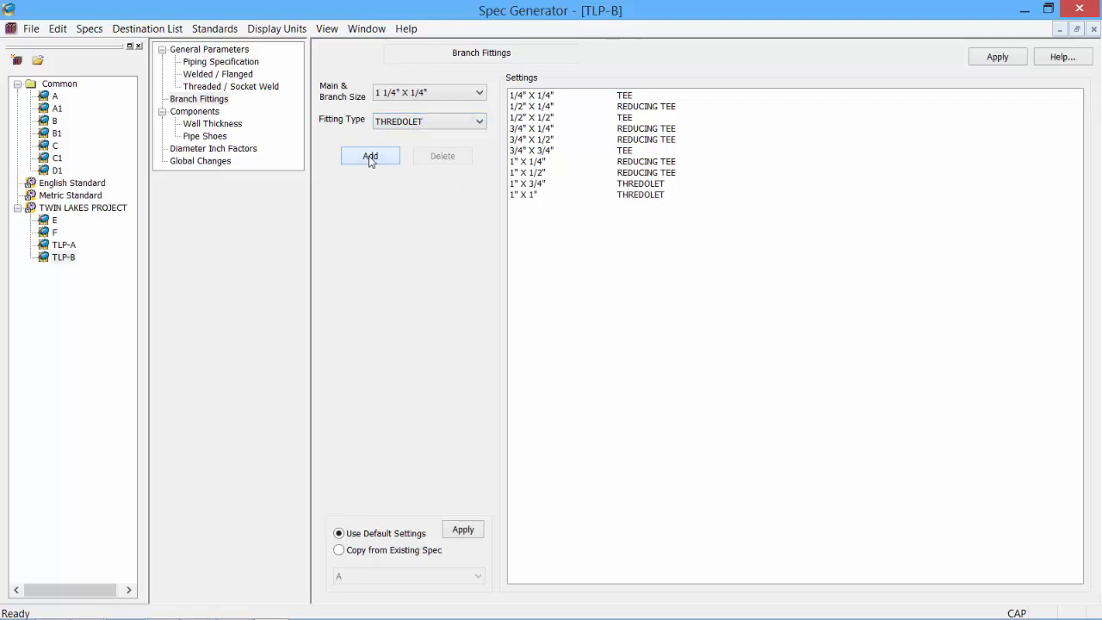
click(371, 158)
- Add WELDOLET fittings 1 1/4" X 1/2", 1 1/4" X 3/4" and 1 1/4" X 1"
click(459, 123)
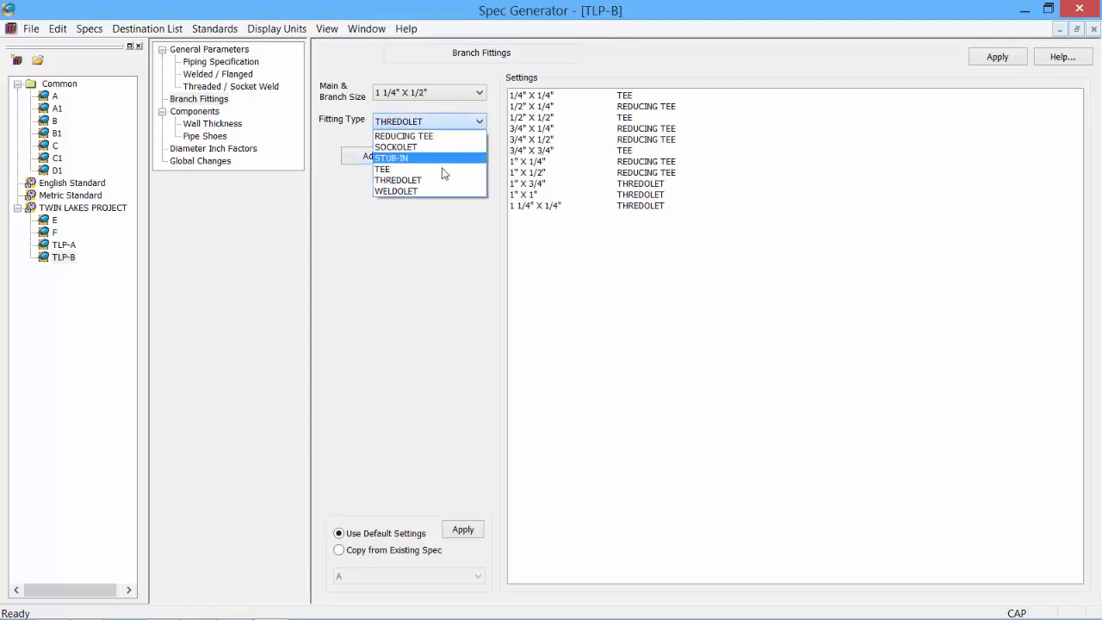
click(430, 190)
click(378, 161)
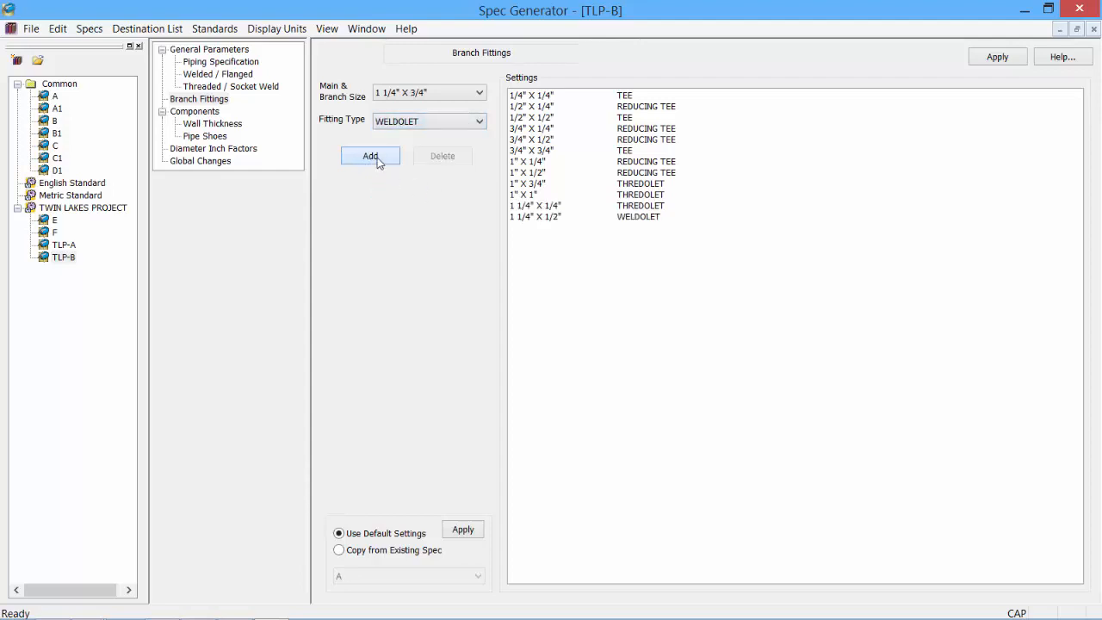
click(377, 160)
click(377, 160)
- Add SOCKOLET fittings 1 1/4" X 1 1/4", 1 1/2" X 1/4" and 1 1/2" X 1/2"
click(445, 127)
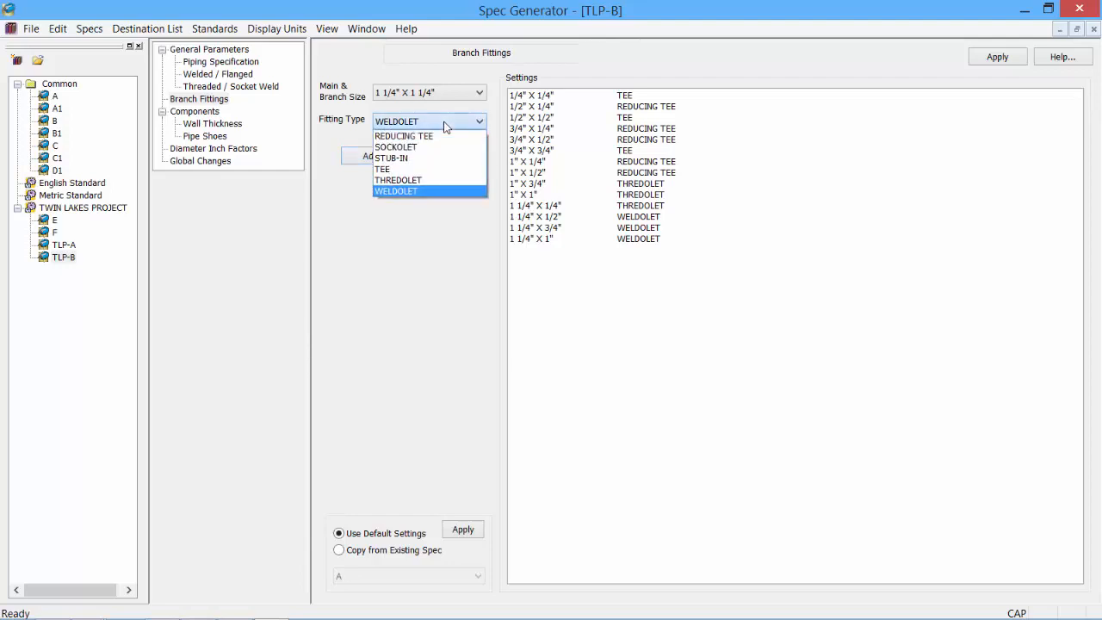
click(429, 145)
click(387, 159)
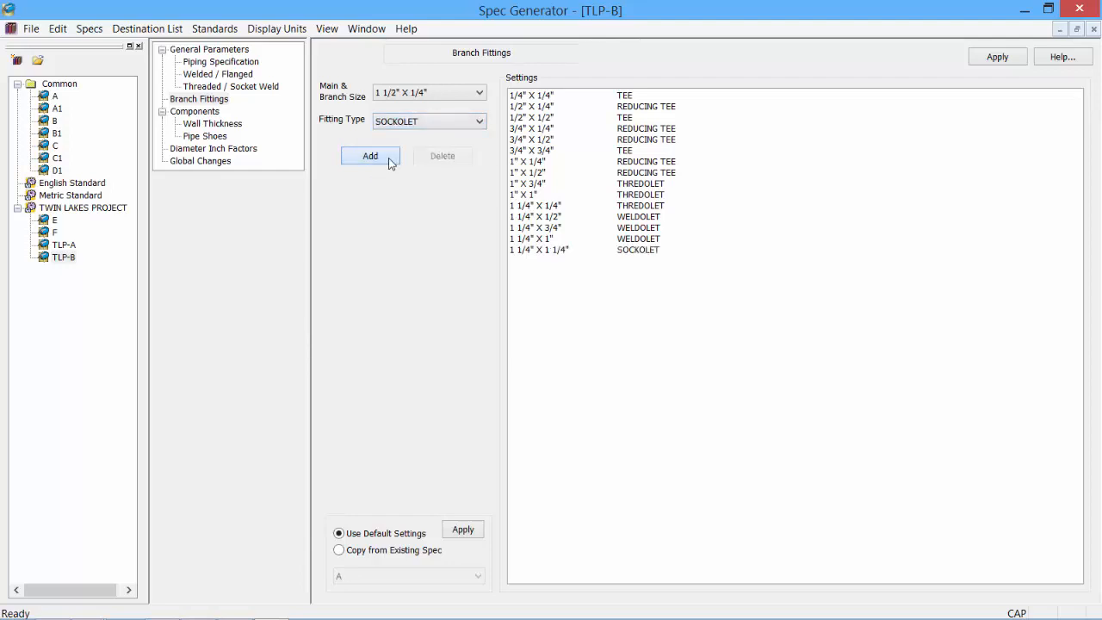
click(387, 159)
click(387, 158)
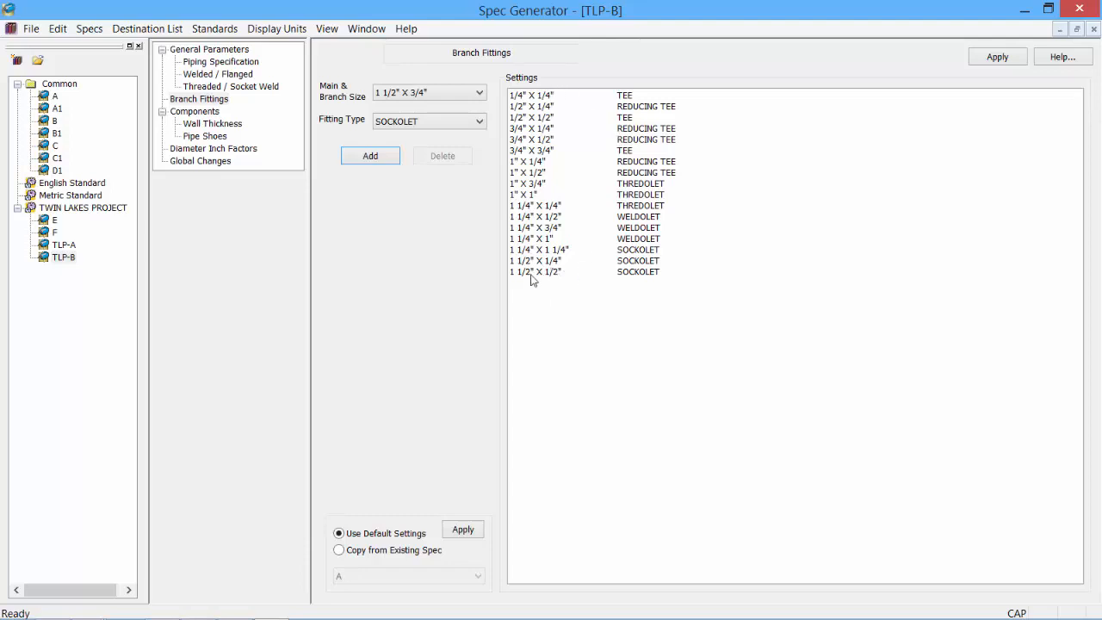
click(533, 96)
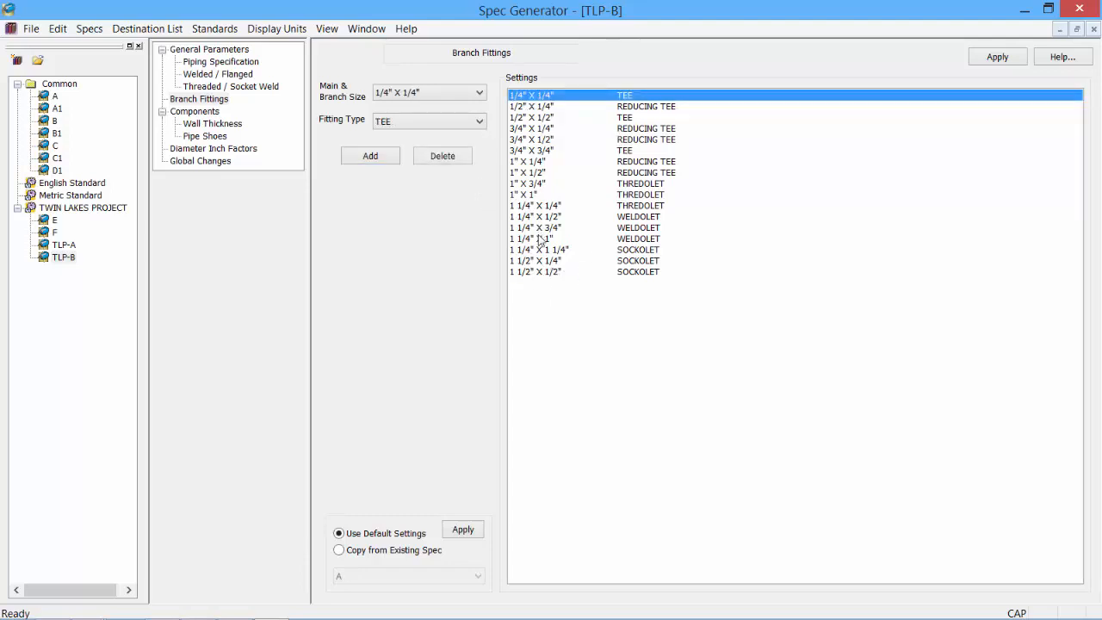
- Replace the hand-added branch fittings with those copied from spec B
shift+click(531, 270)
key(Delete)
key(Return)
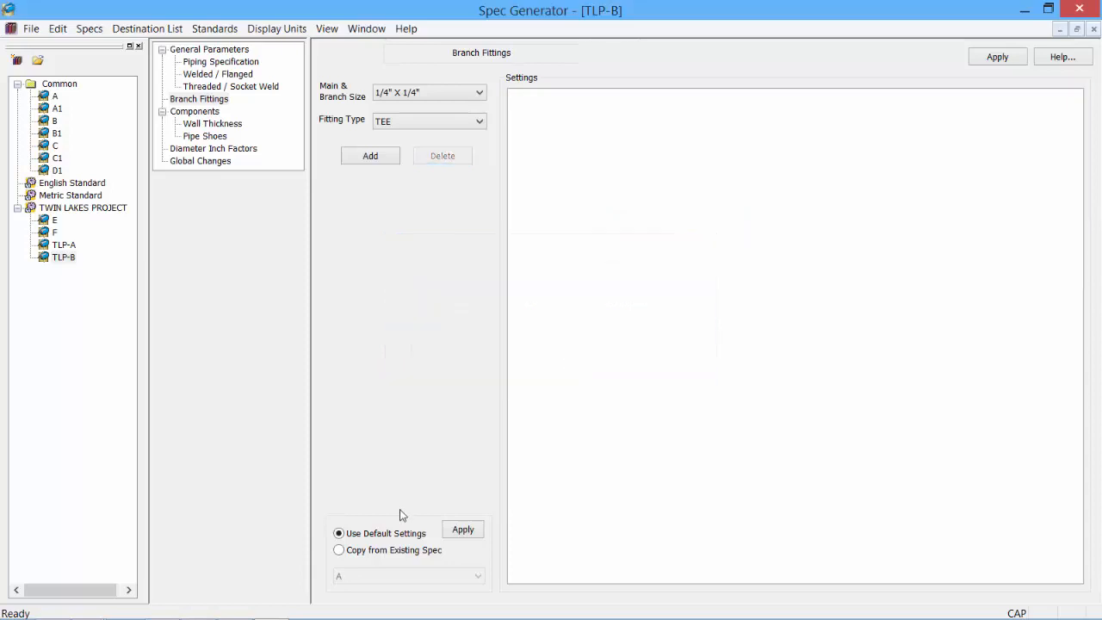
click(342, 551)
click(478, 576)
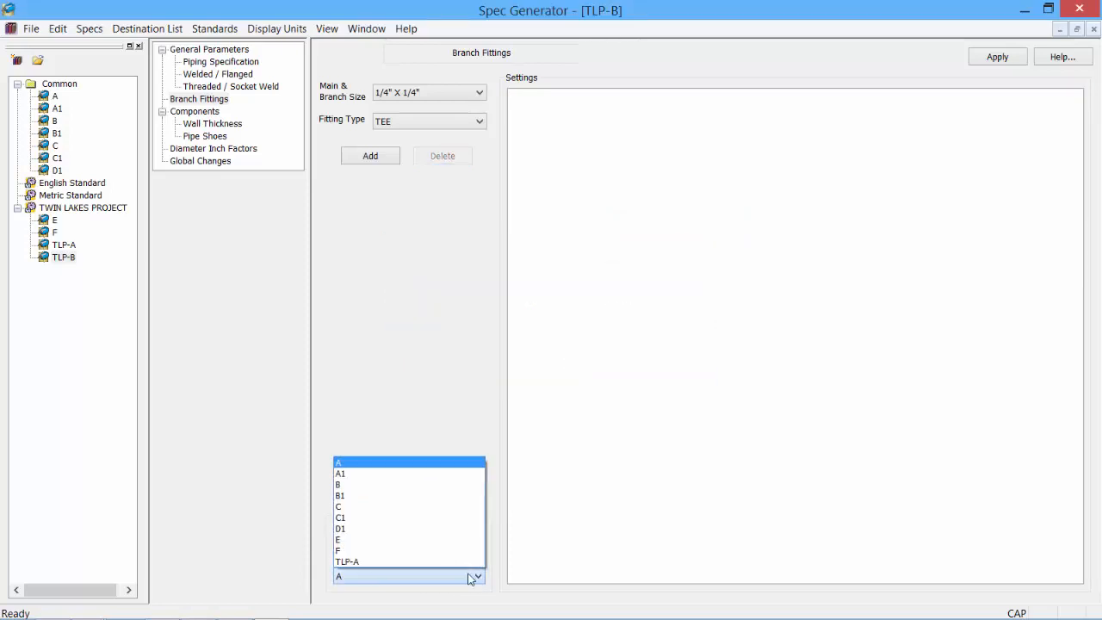
click(421, 485)
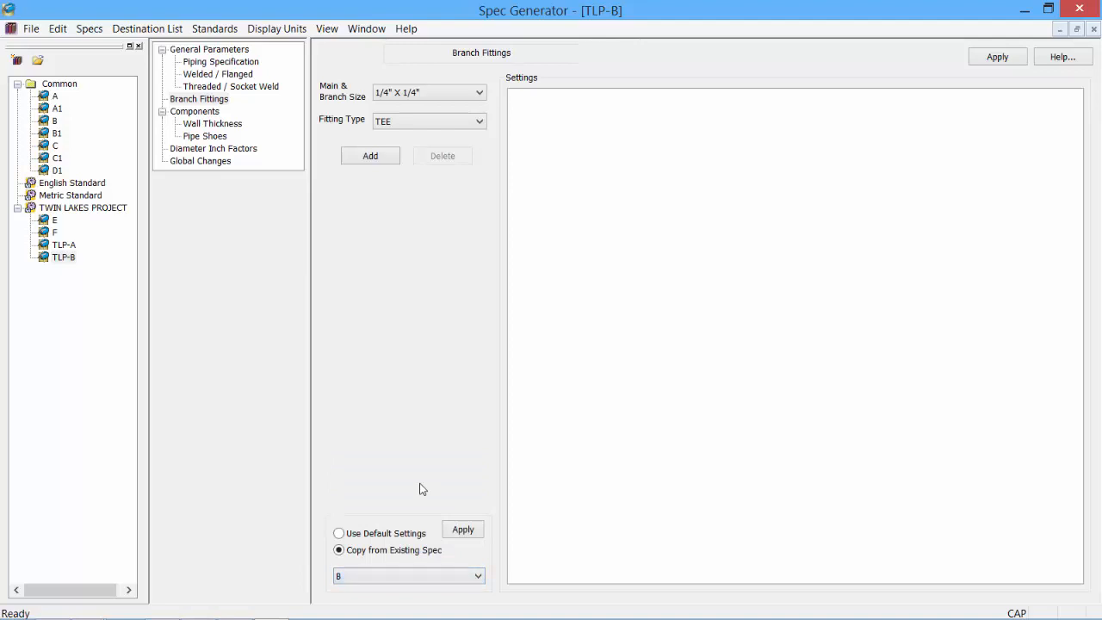
click(463, 529)
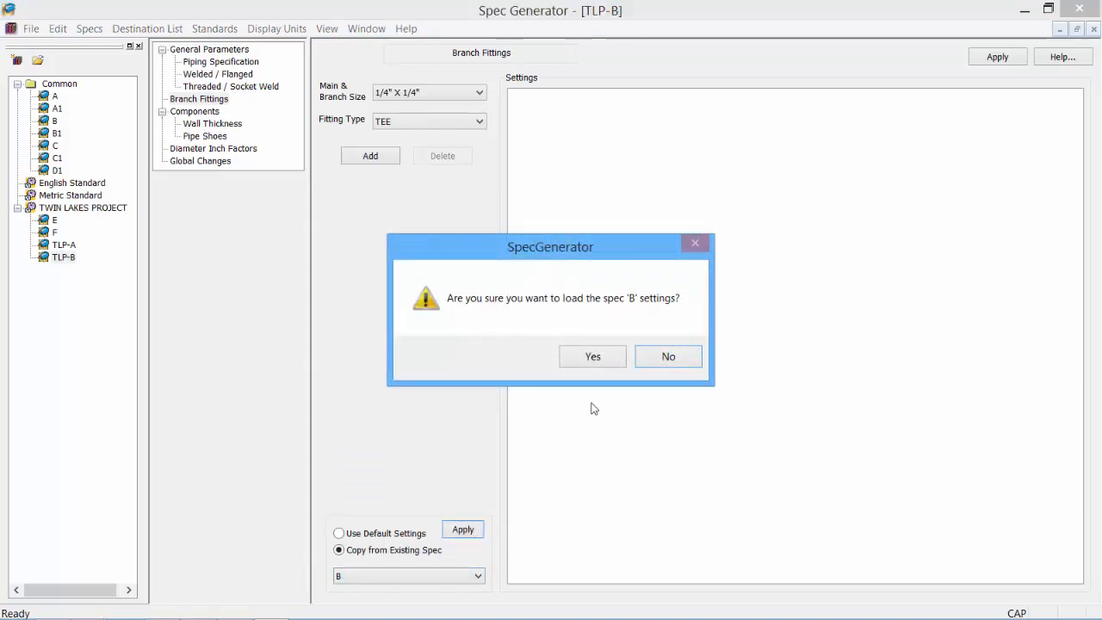
click(587, 360)
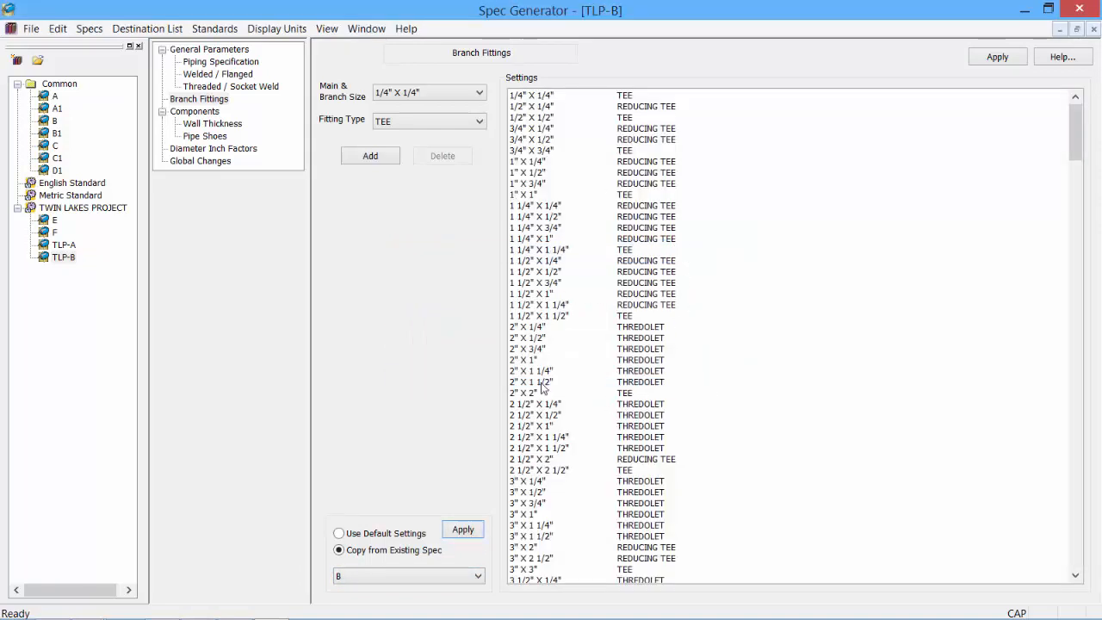
- Delete the 5" main-size branch rows (5" X 1/4" to 5" X 5") and apply
drag(1075, 153, 1077, 230)
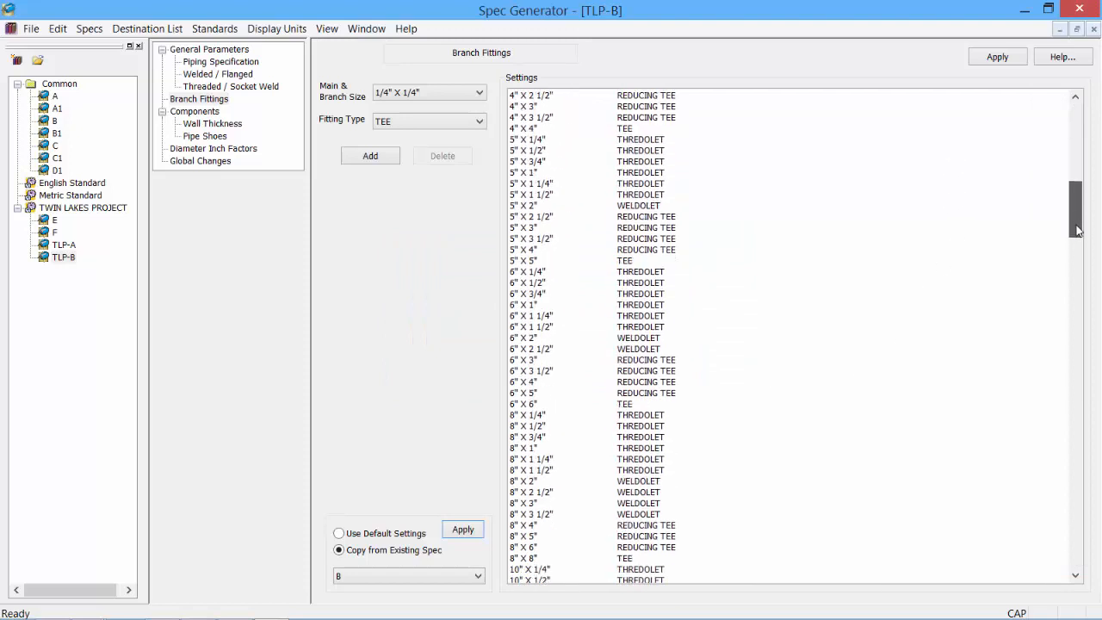
click(539, 140)
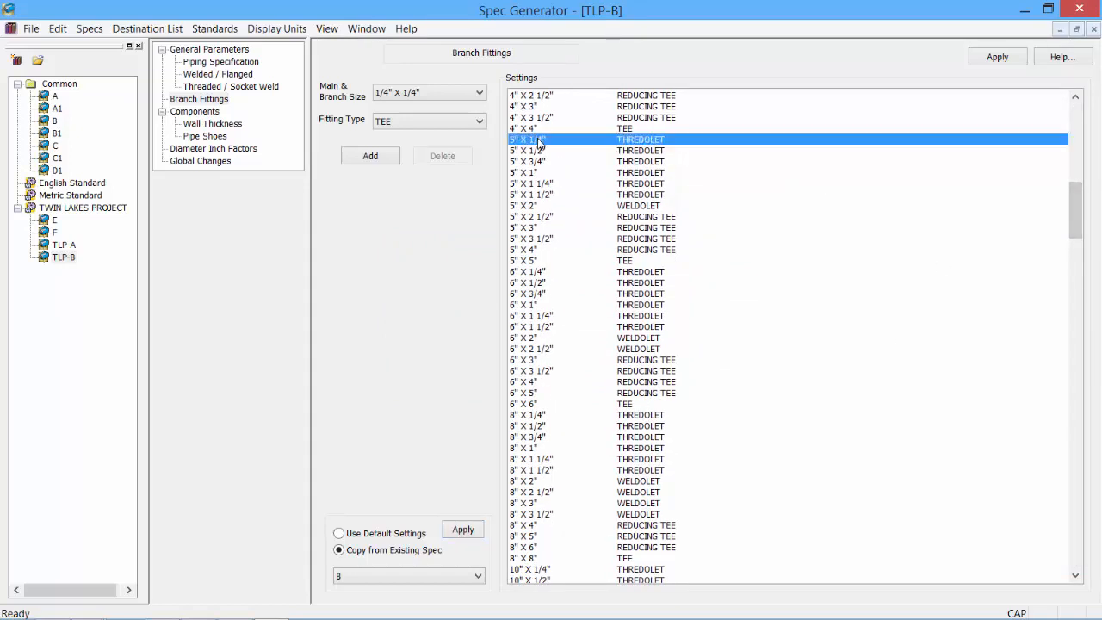
shift+click(544, 261)
click(443, 156)
click(591, 357)
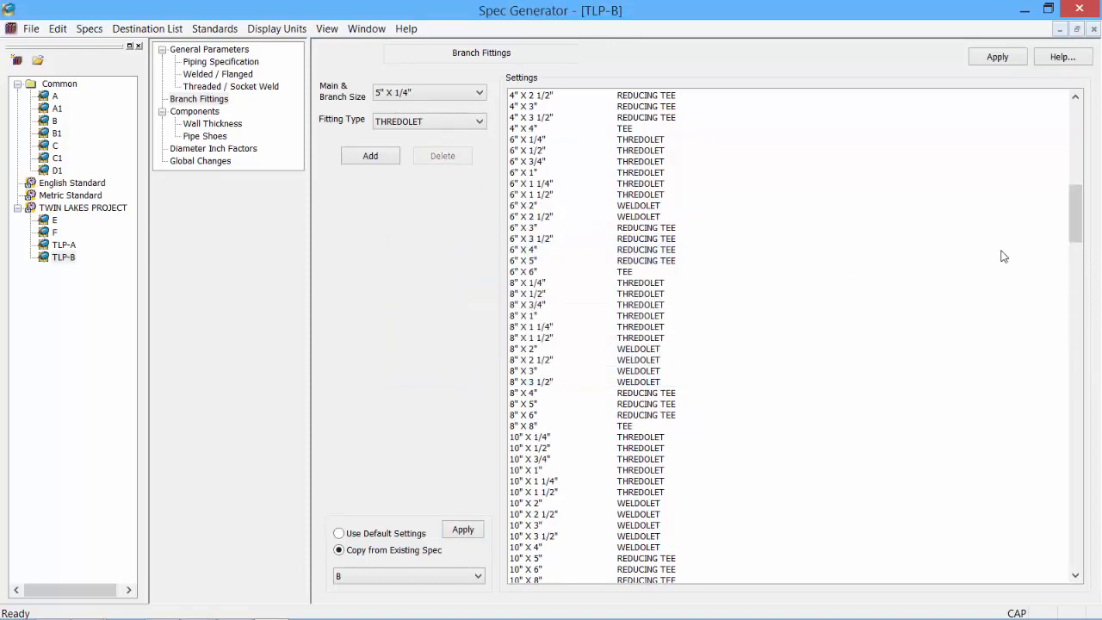
drag(1068, 241, 1074, 129)
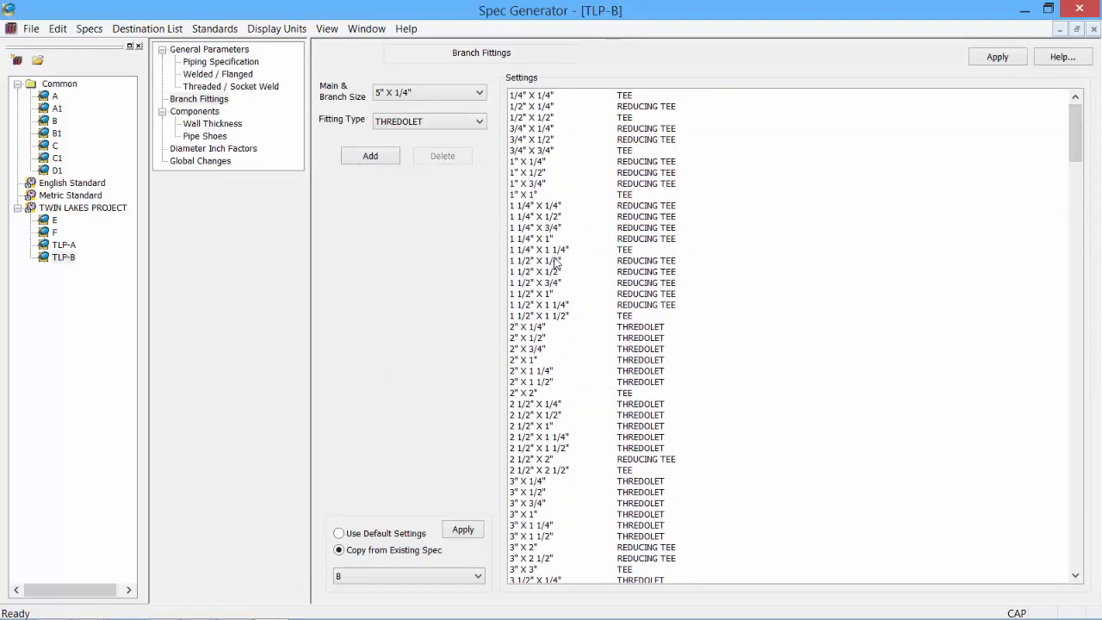
click(997, 58)
- Print the TLP-B spec with the Branch Chart included, then close the Print Spec dialog
click(89, 29)
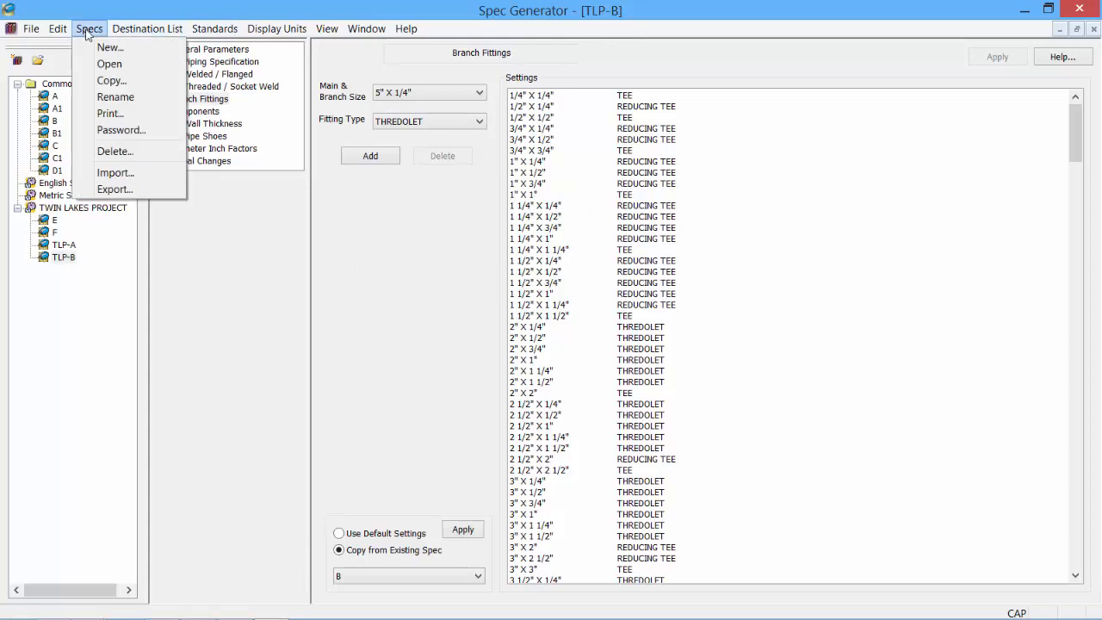
click(117, 115)
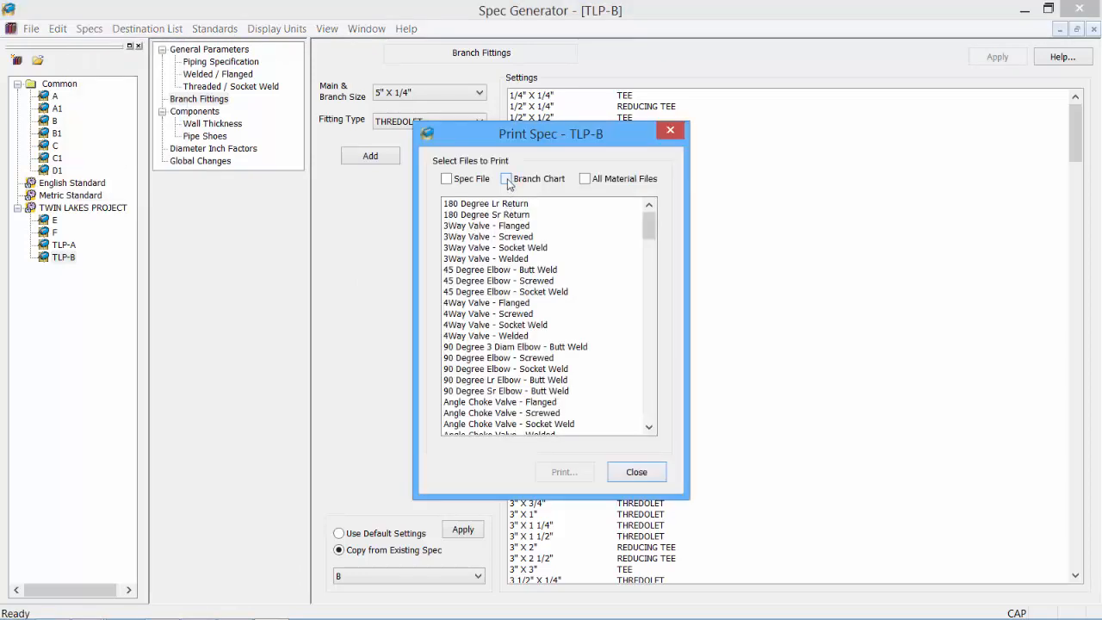
click(507, 179)
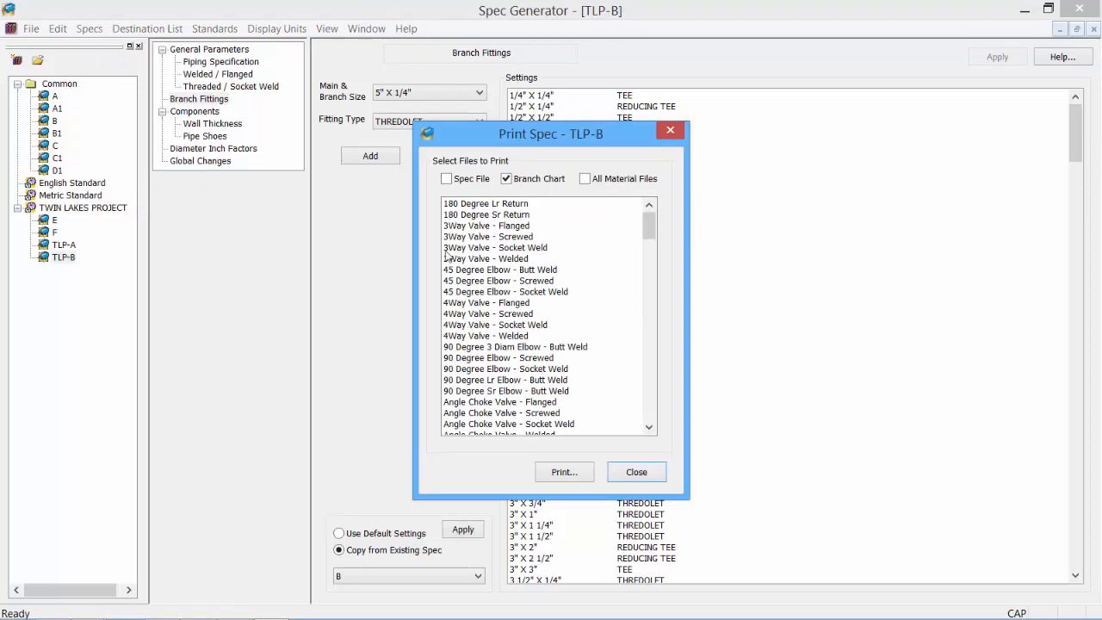
click(635, 474)
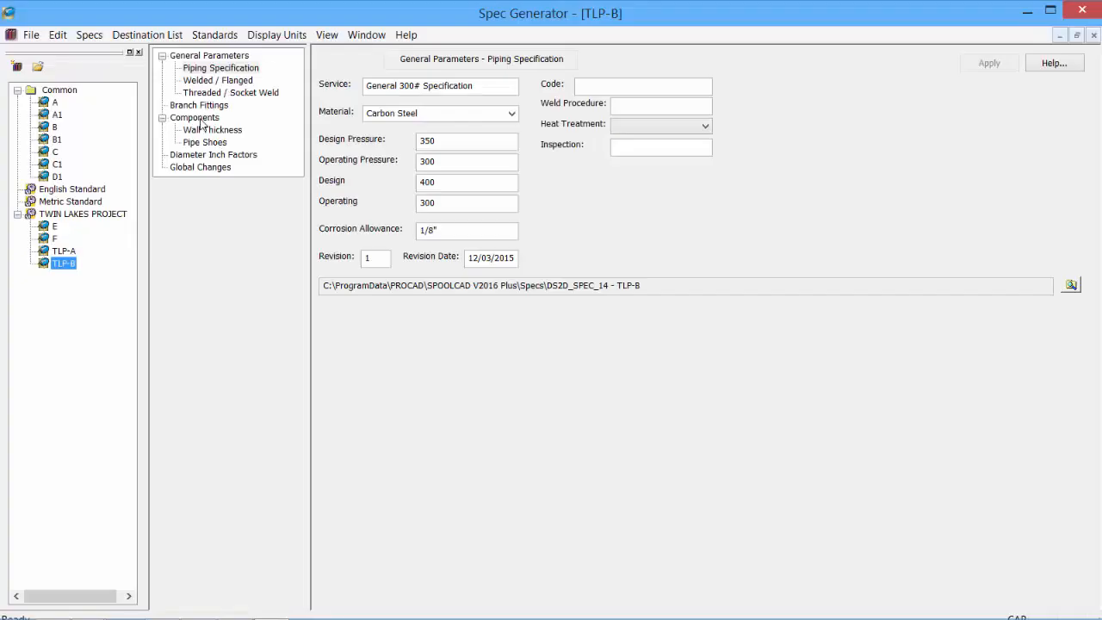
- Open the Components Wall Thickness settings and browse the pipe size list
click(195, 118)
click(217, 131)
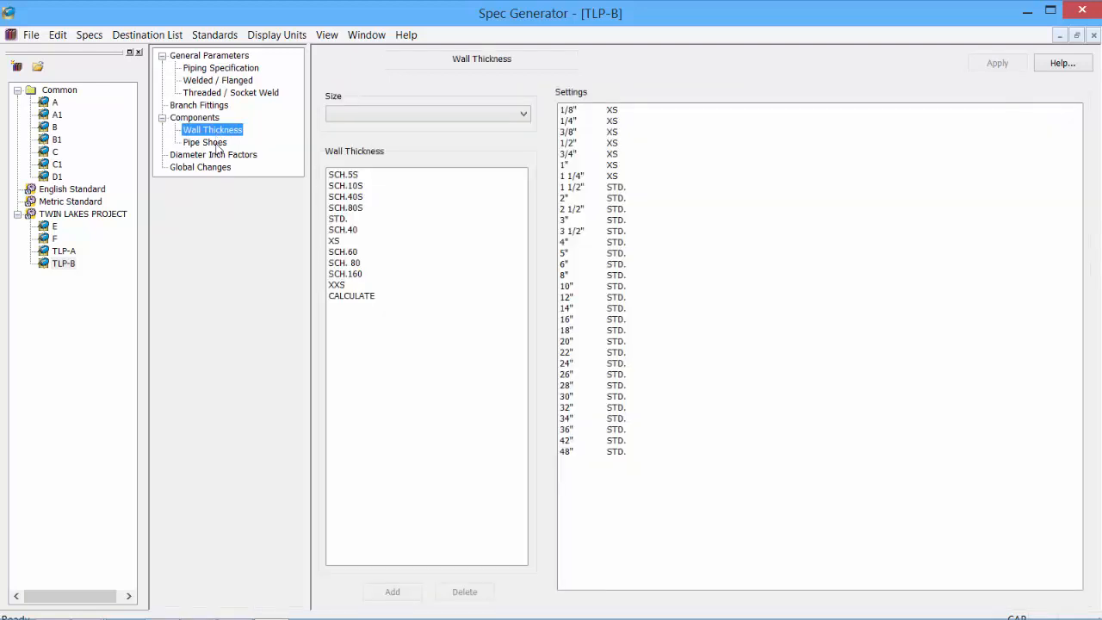
click(216, 144)
click(211, 119)
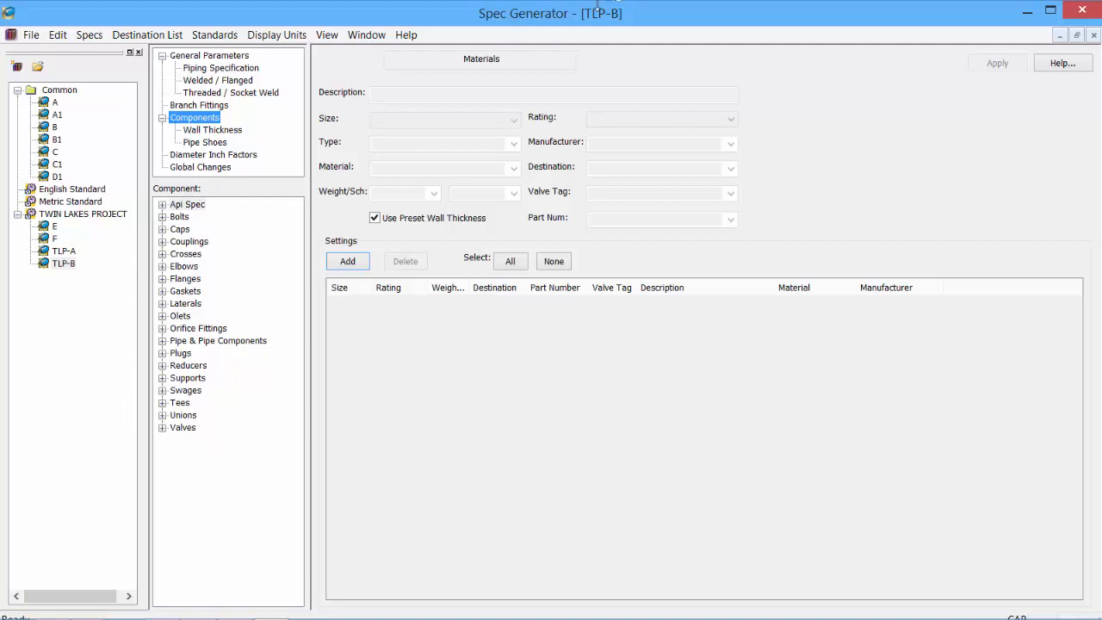
click(215, 131)
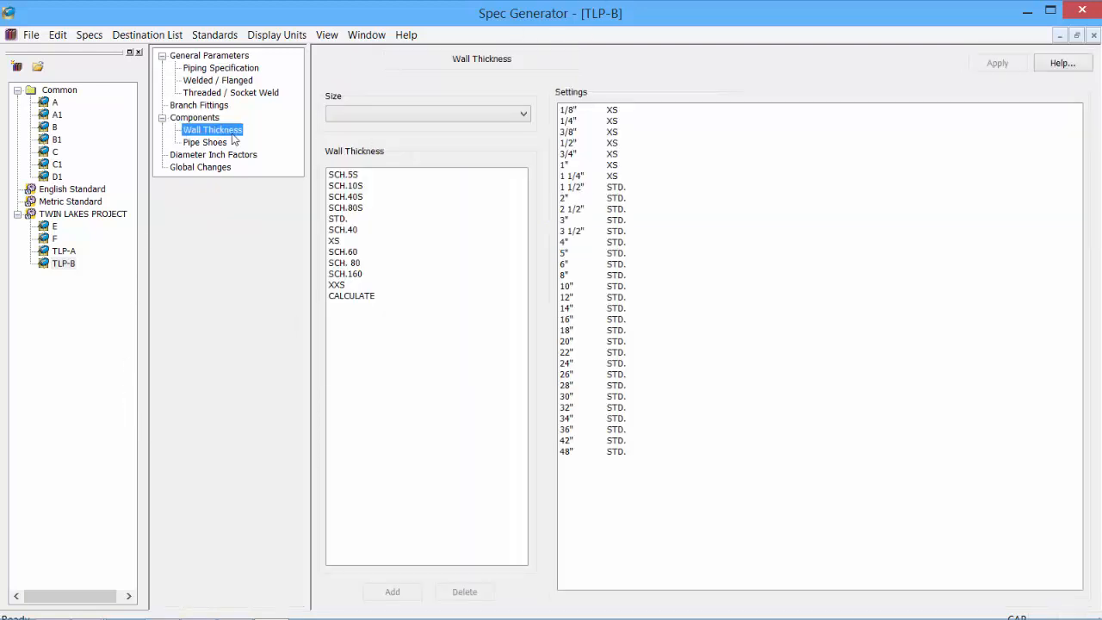
click(524, 114)
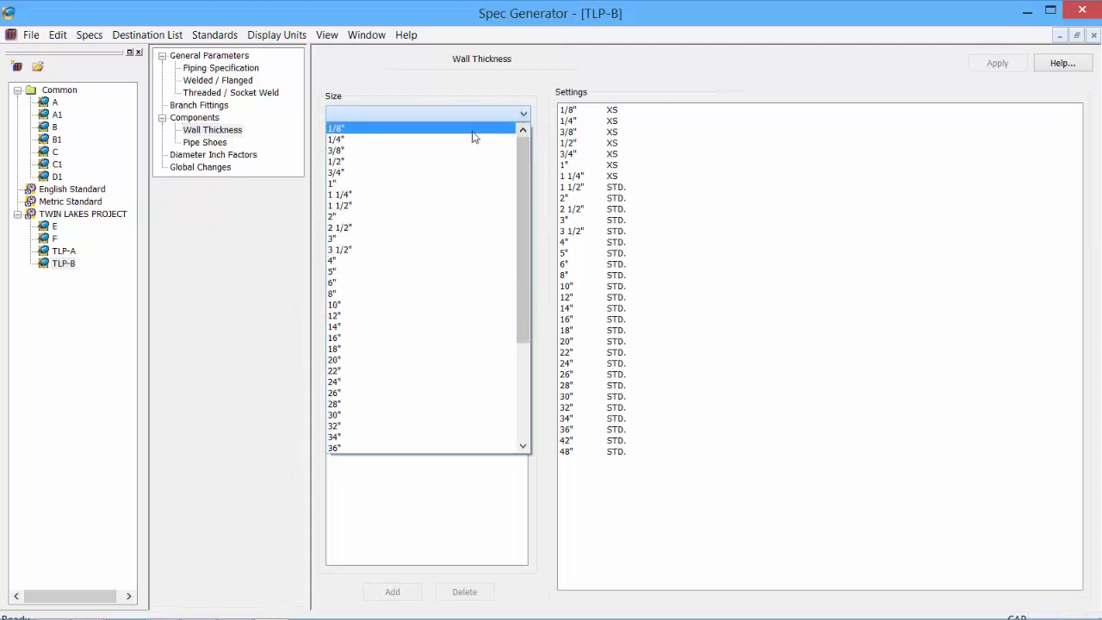
click(473, 127)
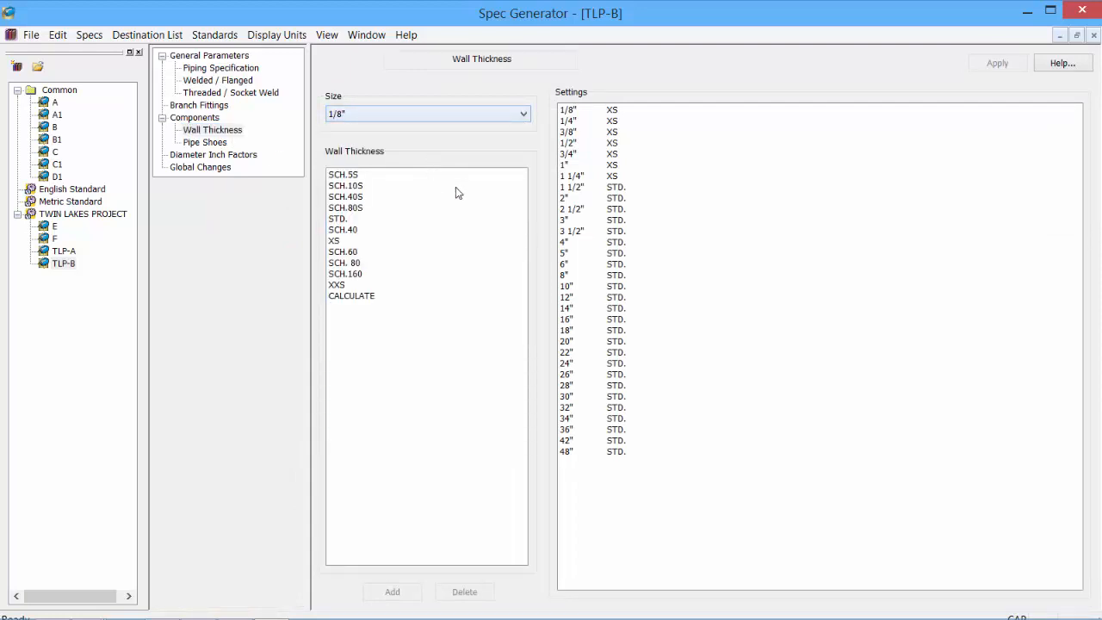
click(522, 113)
drag(522, 185, 531, 341)
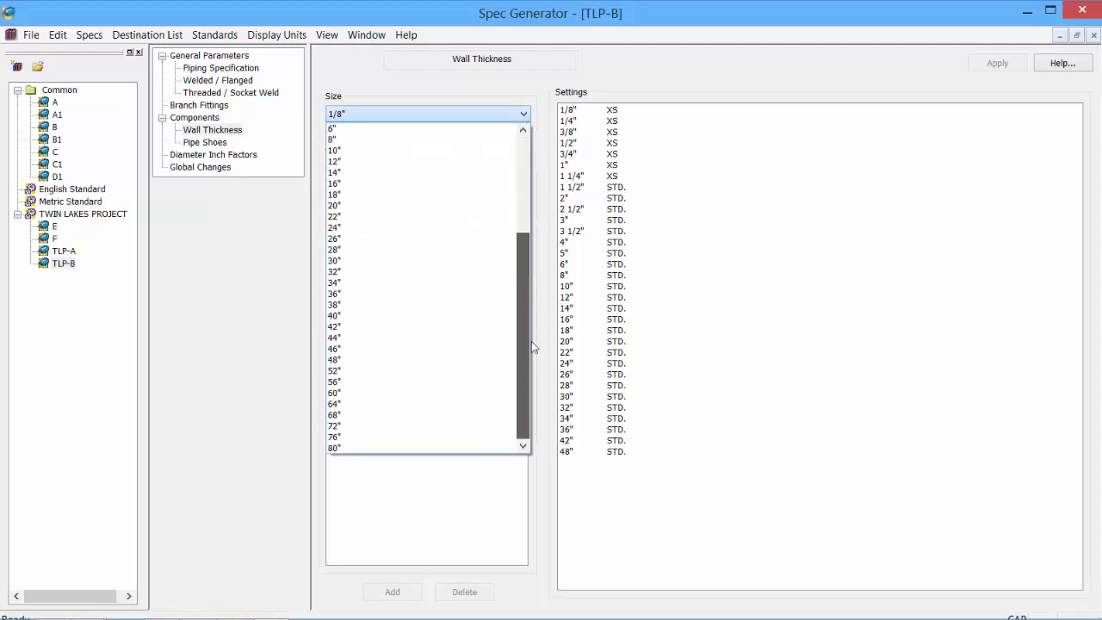
key(Escape)
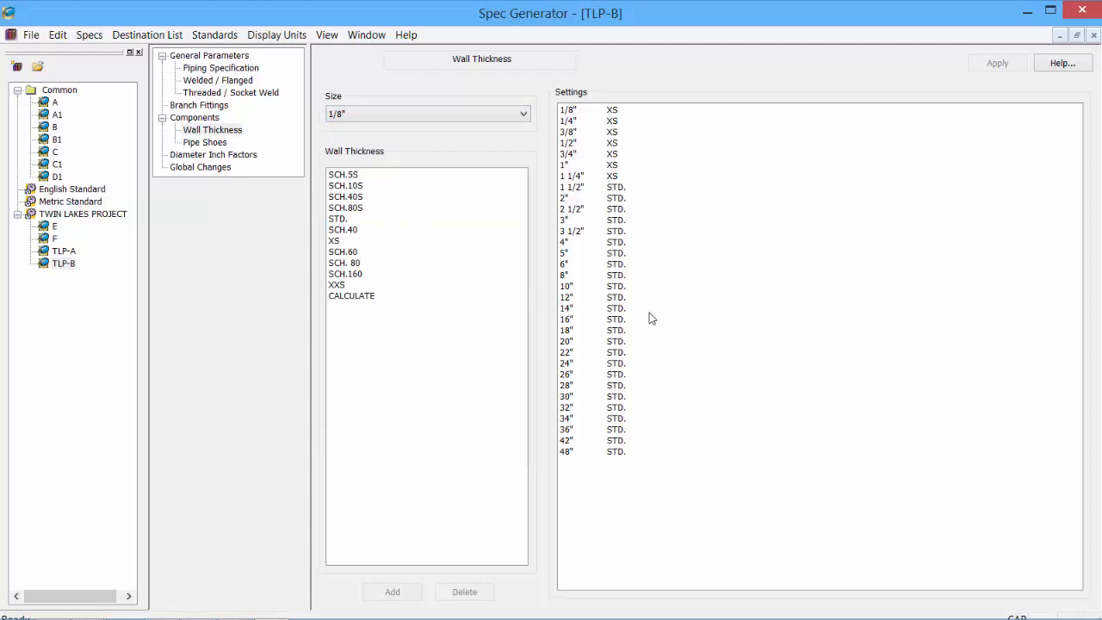
- Set the wall thickness to XXS for sizes 14" through 24"
click(570, 308)
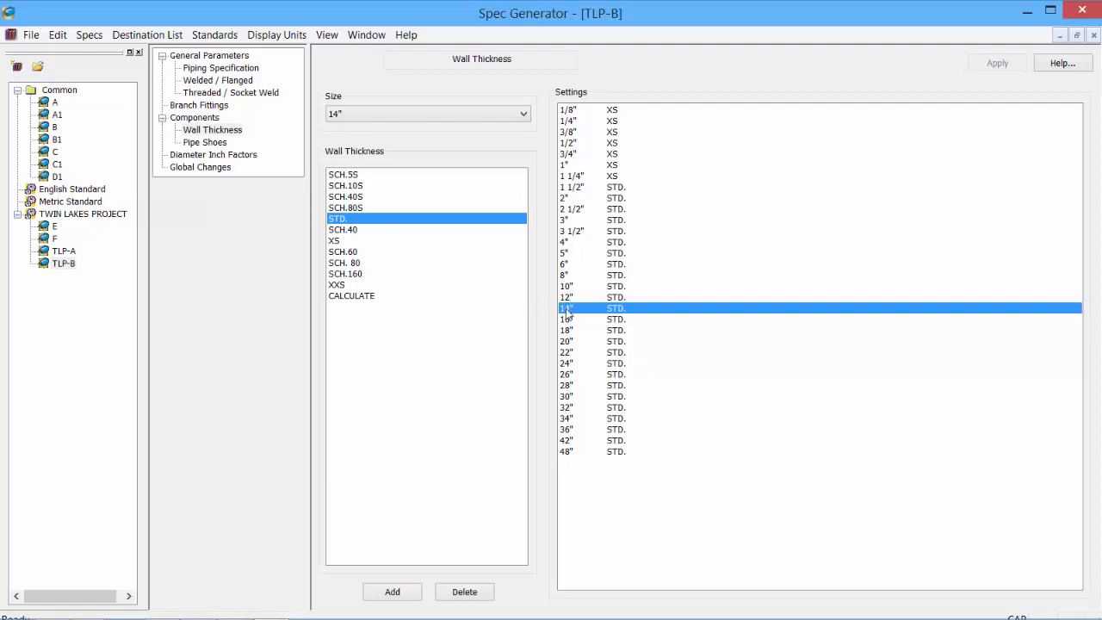
click(343, 286)
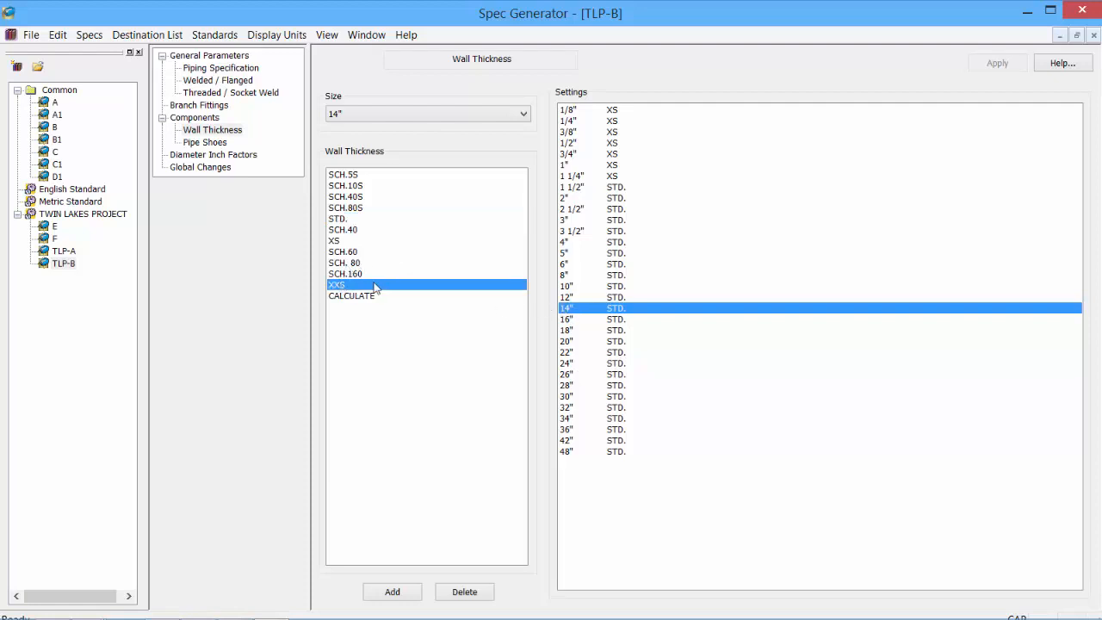
click(389, 593)
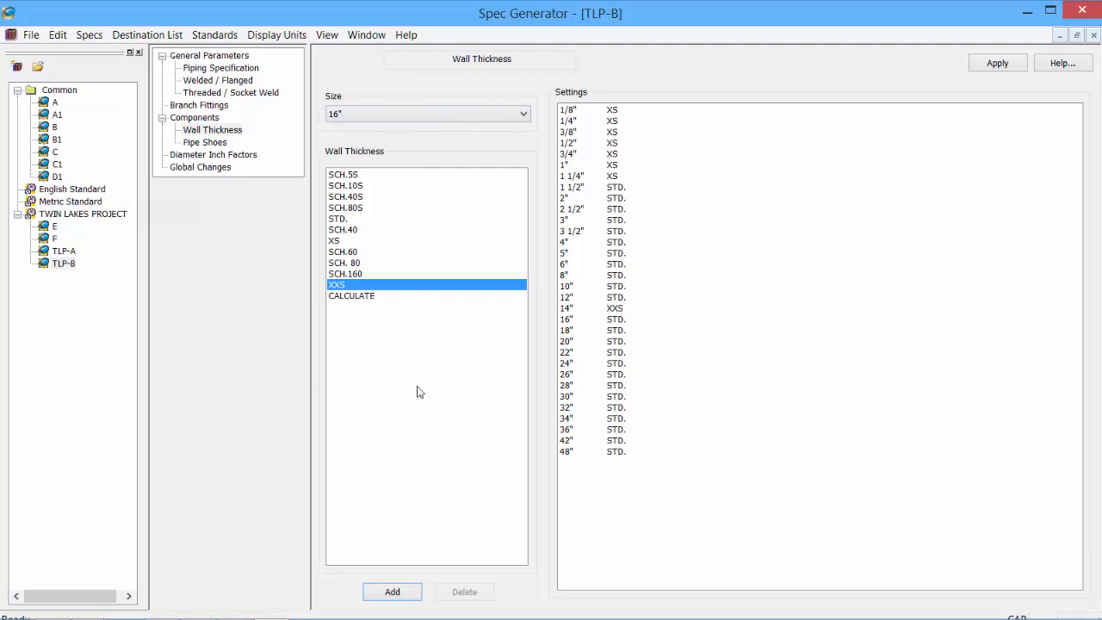
click(393, 592)
click(393, 591)
click(392, 592)
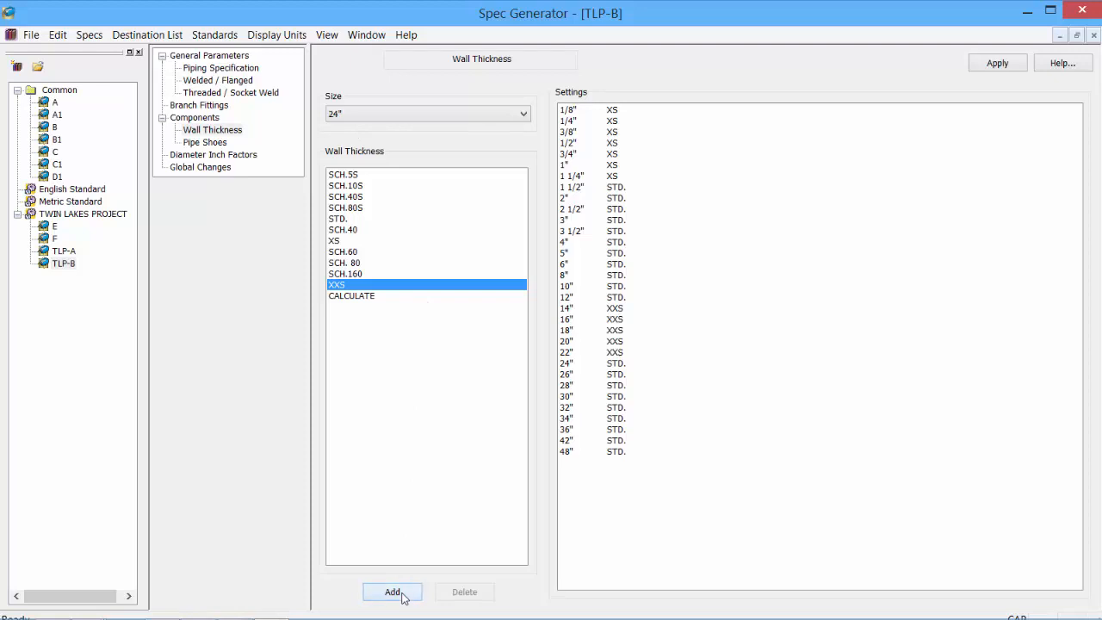
click(392, 592)
click(393, 592)
- Add pipe shoe PS-1 with total diameter inch 6 and apply it to TLP-B
click(224, 144)
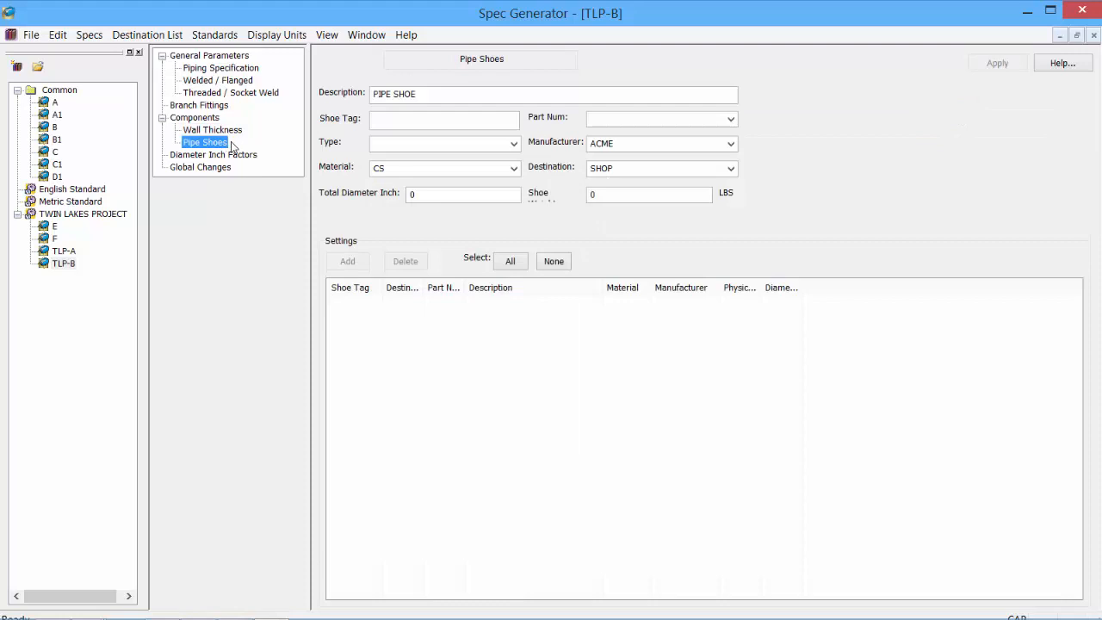
click(411, 122)
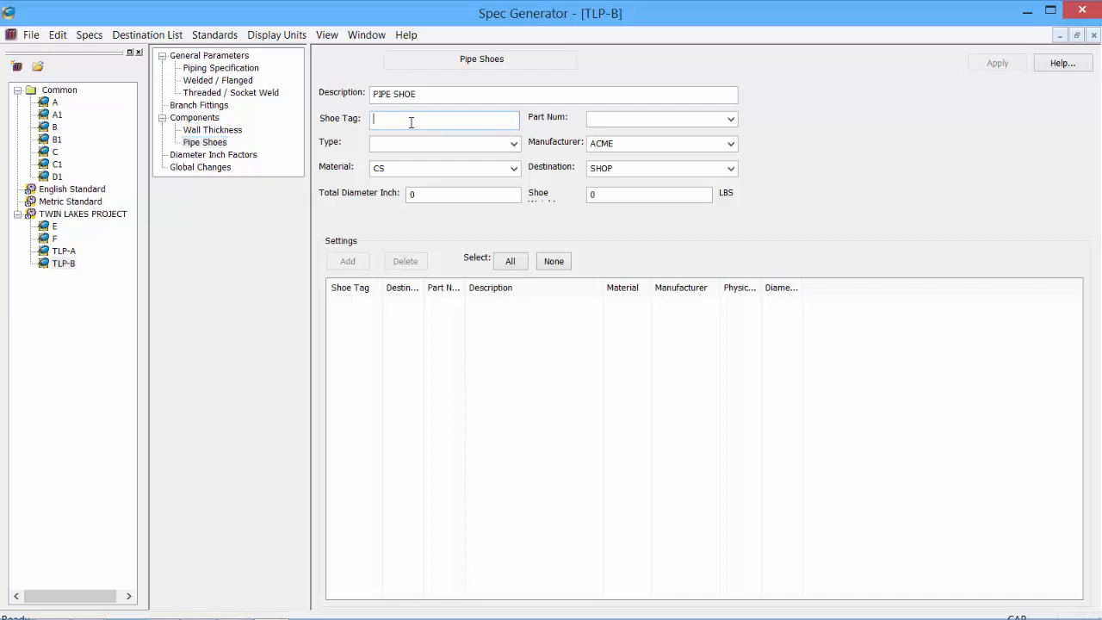
text(PS-1)
drag(442, 199, 398, 197)
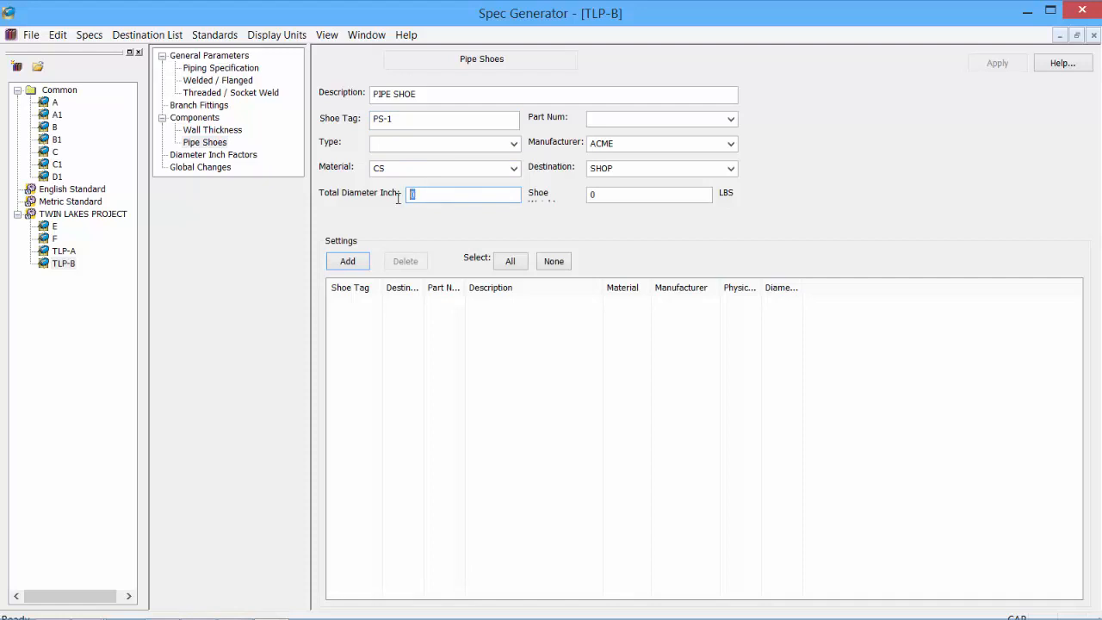
text(6)
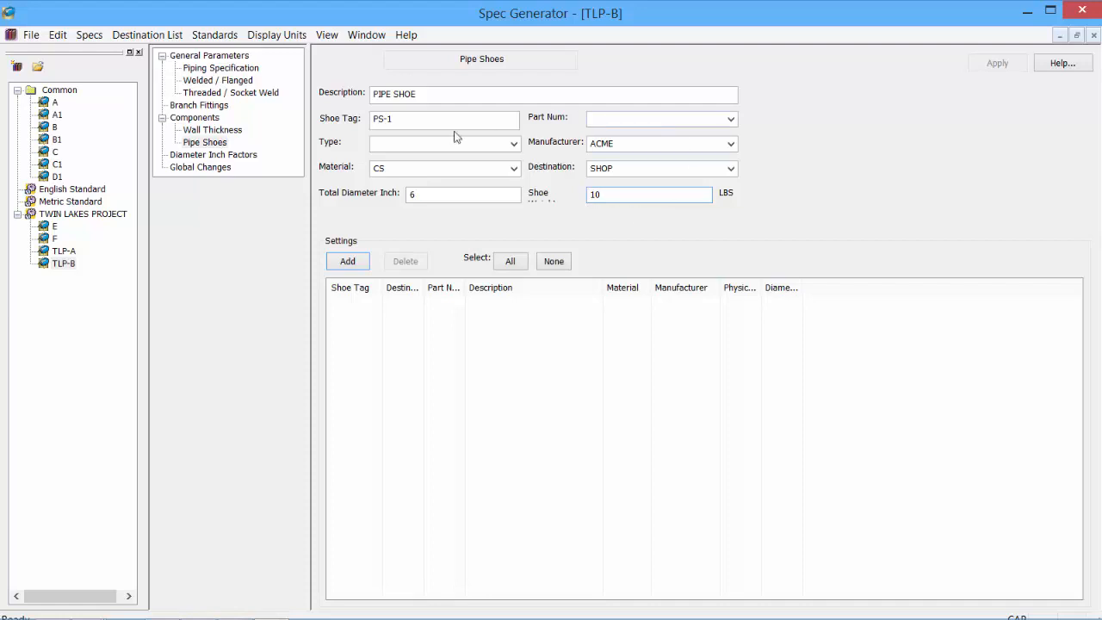
click(349, 263)
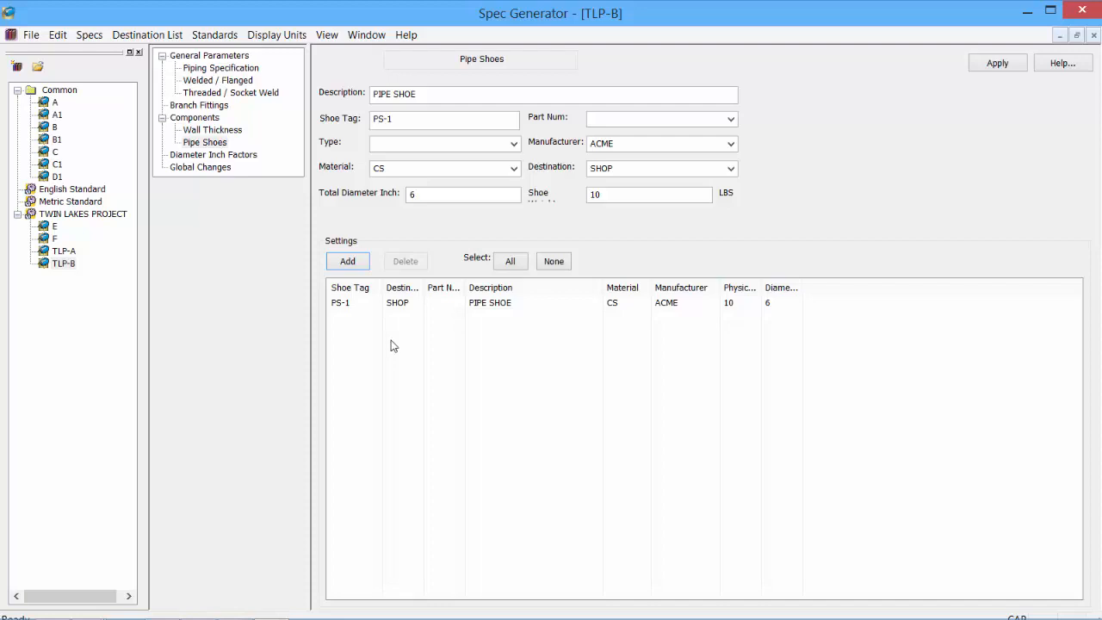
click(995, 65)
- Change the 2" long-radius 90° butt-weld elbow's manufacturer to ACME
click(196, 118)
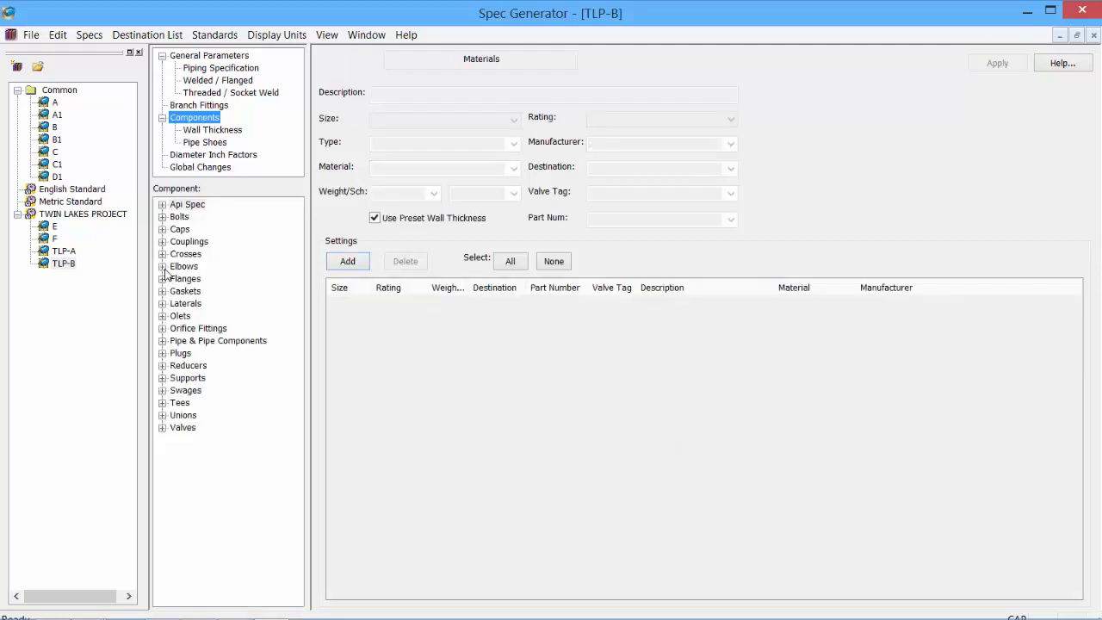
click(162, 266)
click(188, 316)
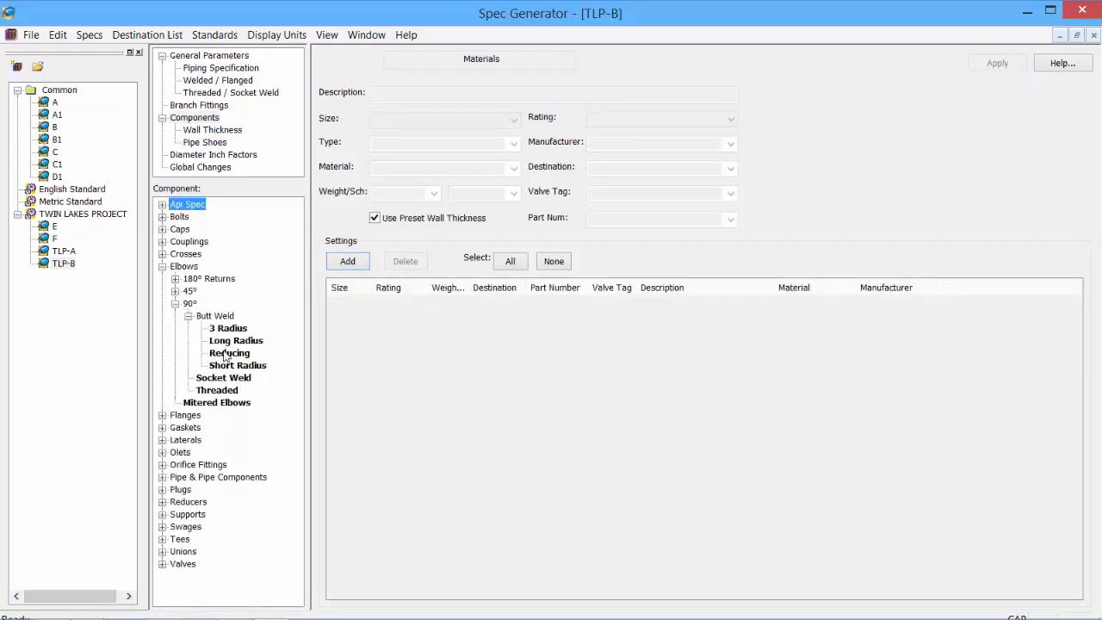
click(235, 340)
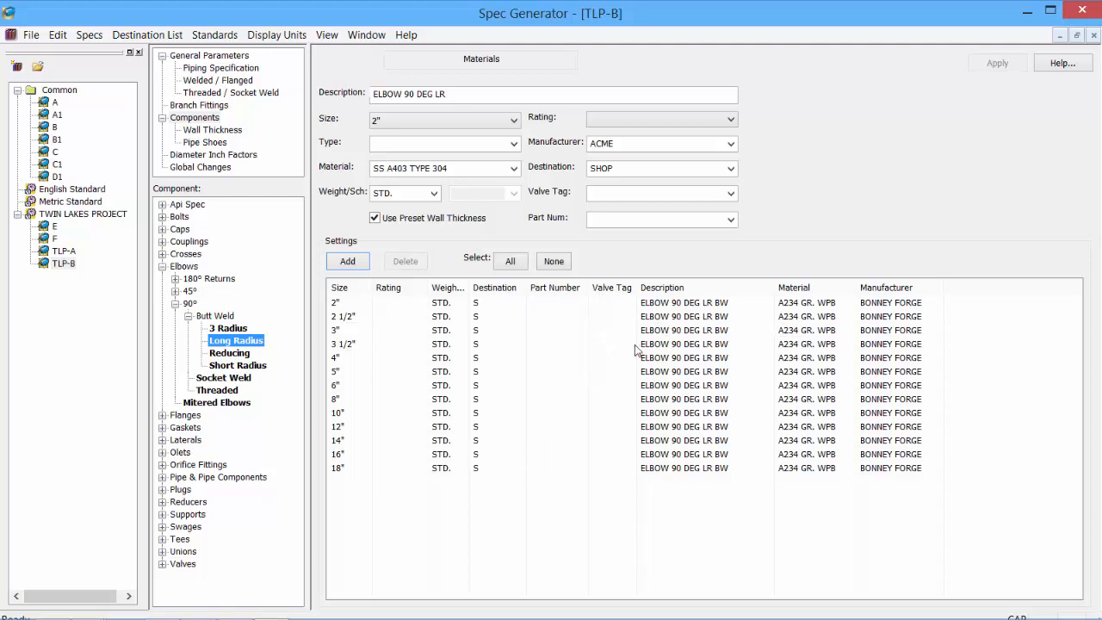
click(682, 306)
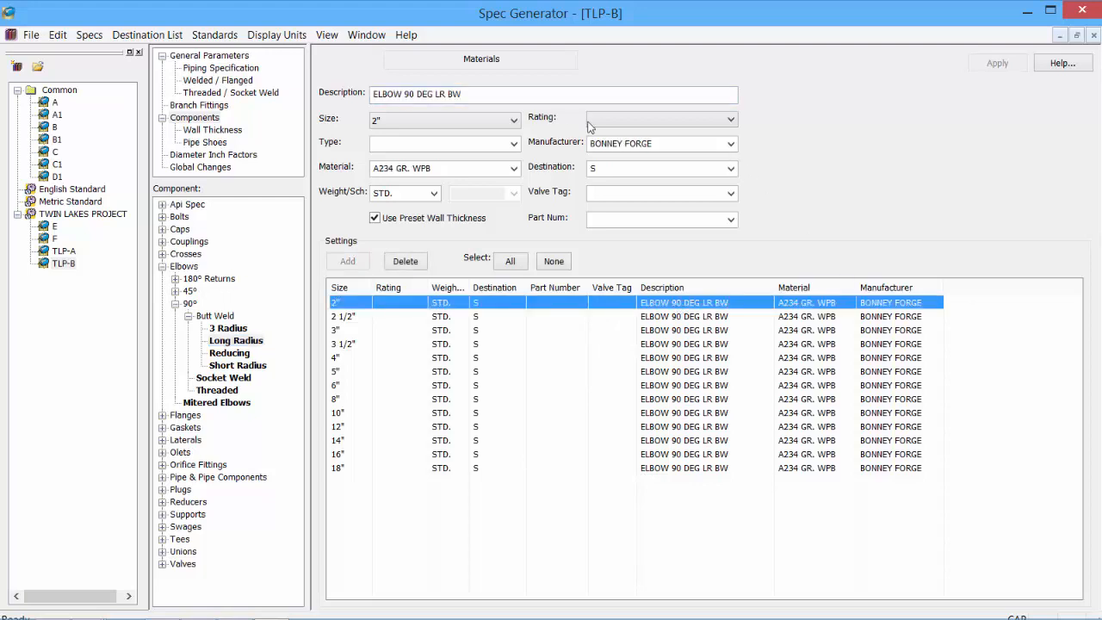
click(732, 144)
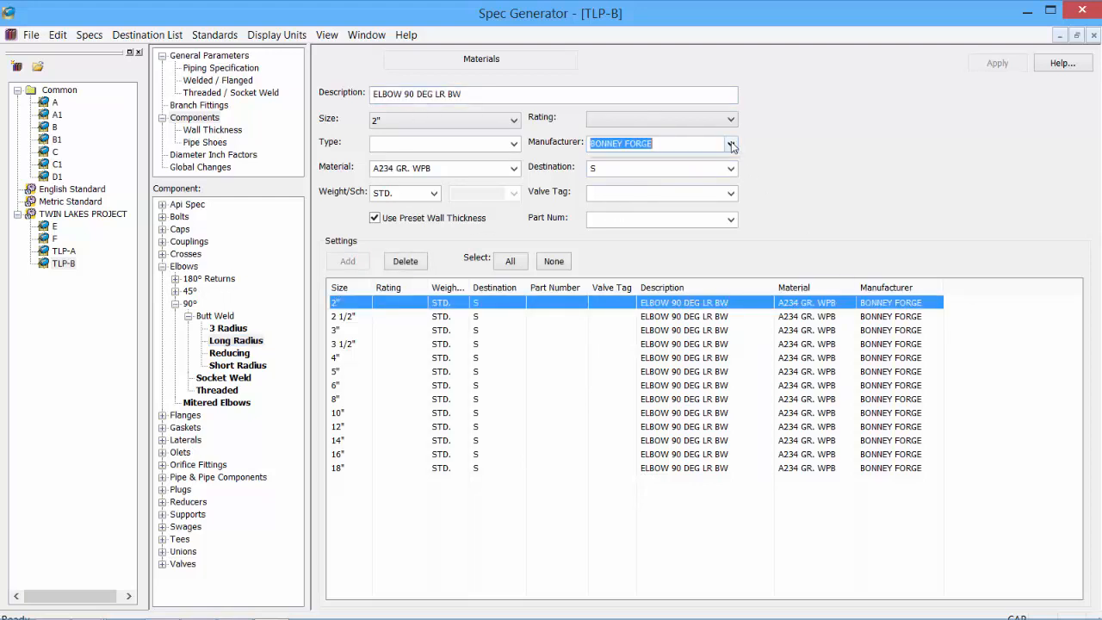
click(654, 149)
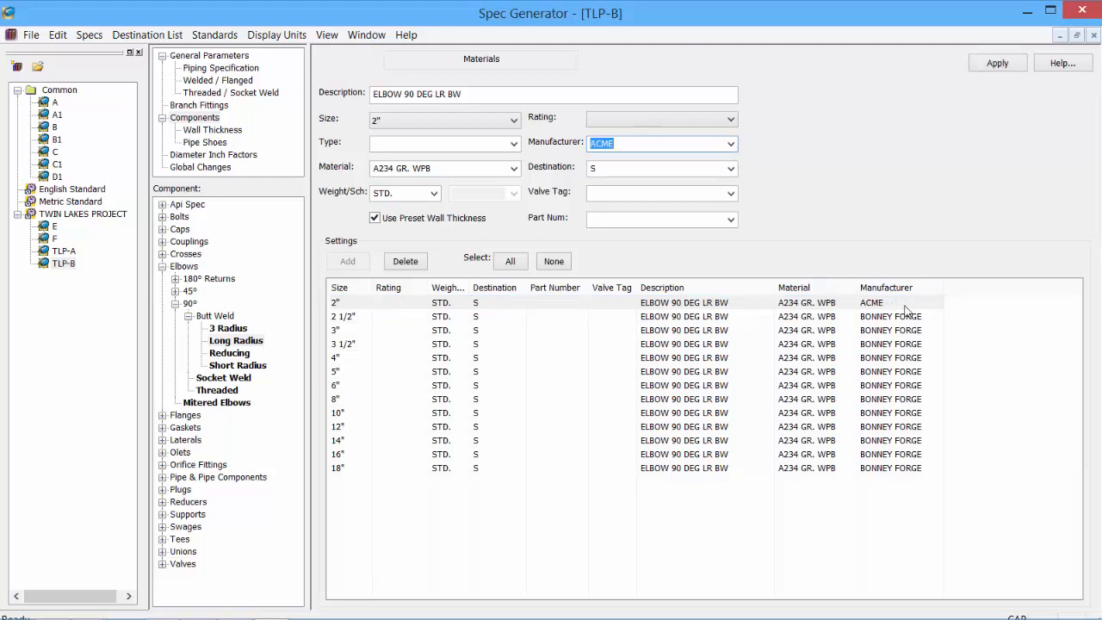
- Delete the 5" elbow row
click(384, 372)
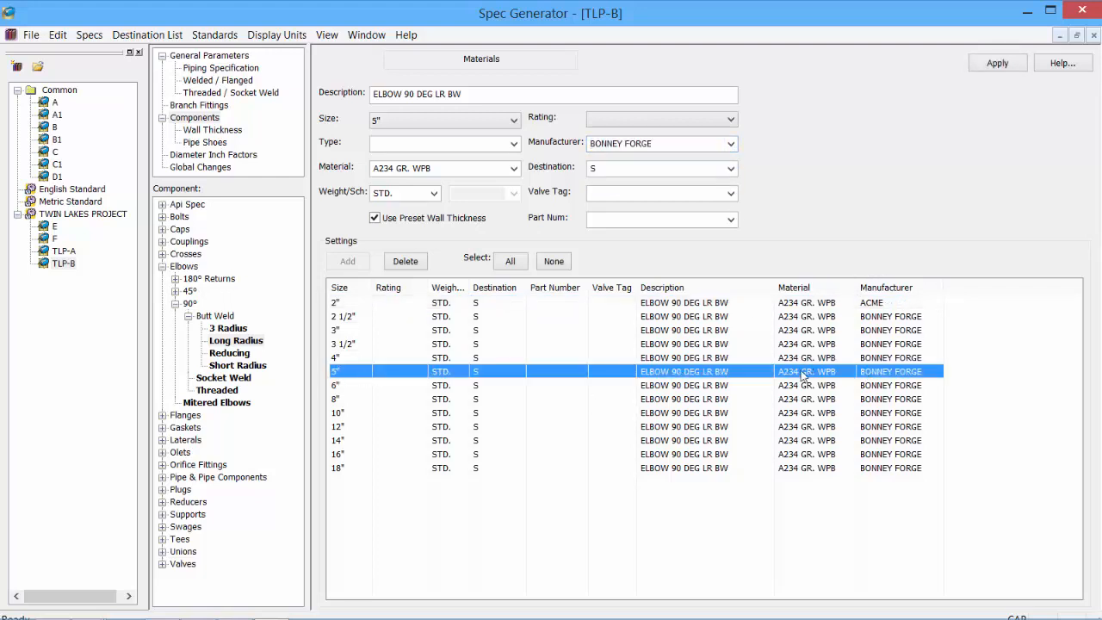
click(404, 263)
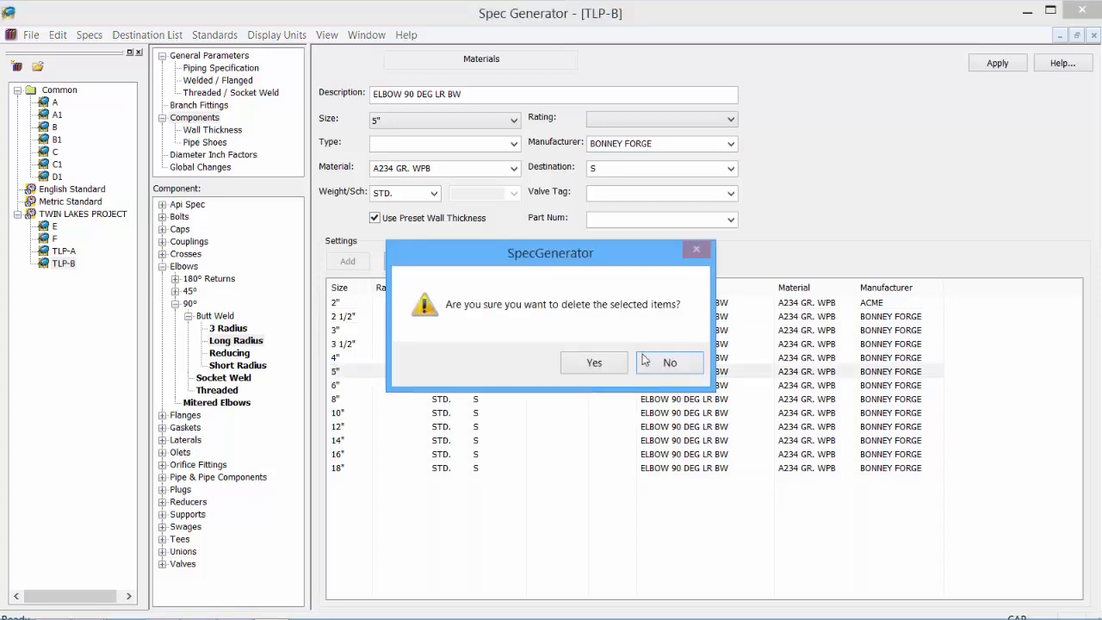
click(594, 362)
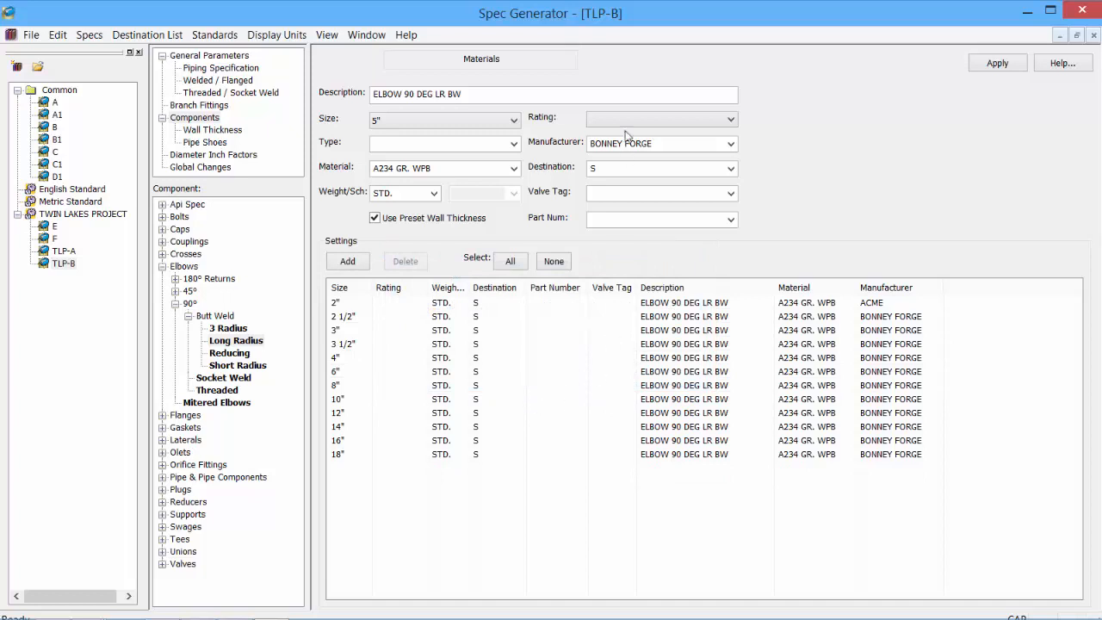
- Set the 12" elbow's material to CS A234 GR. WPB and apply
click(688, 415)
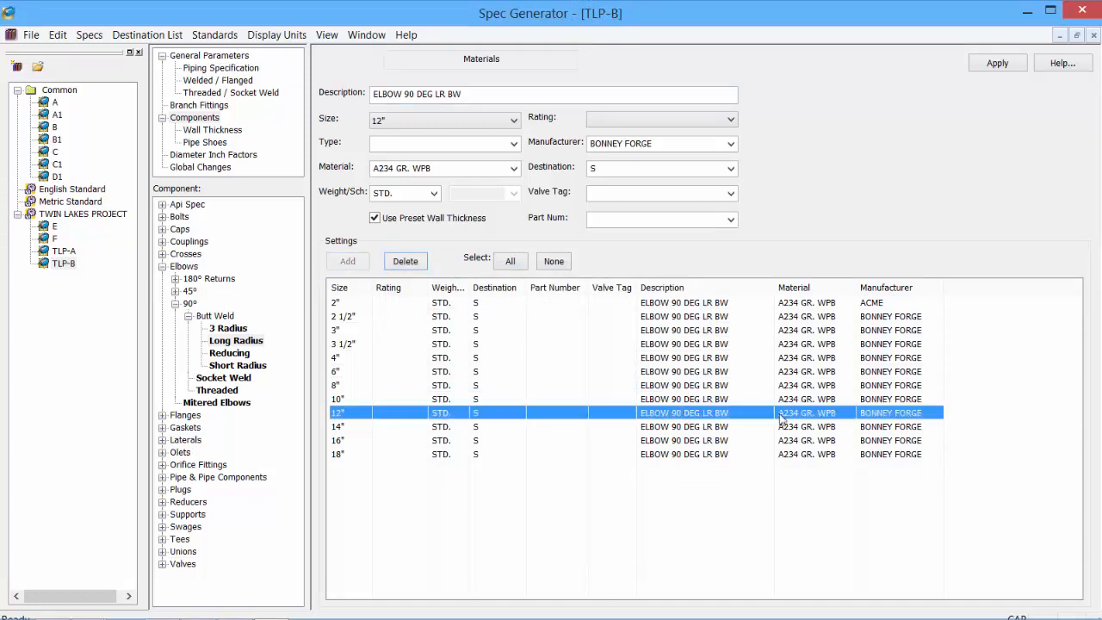
click(513, 168)
click(404, 203)
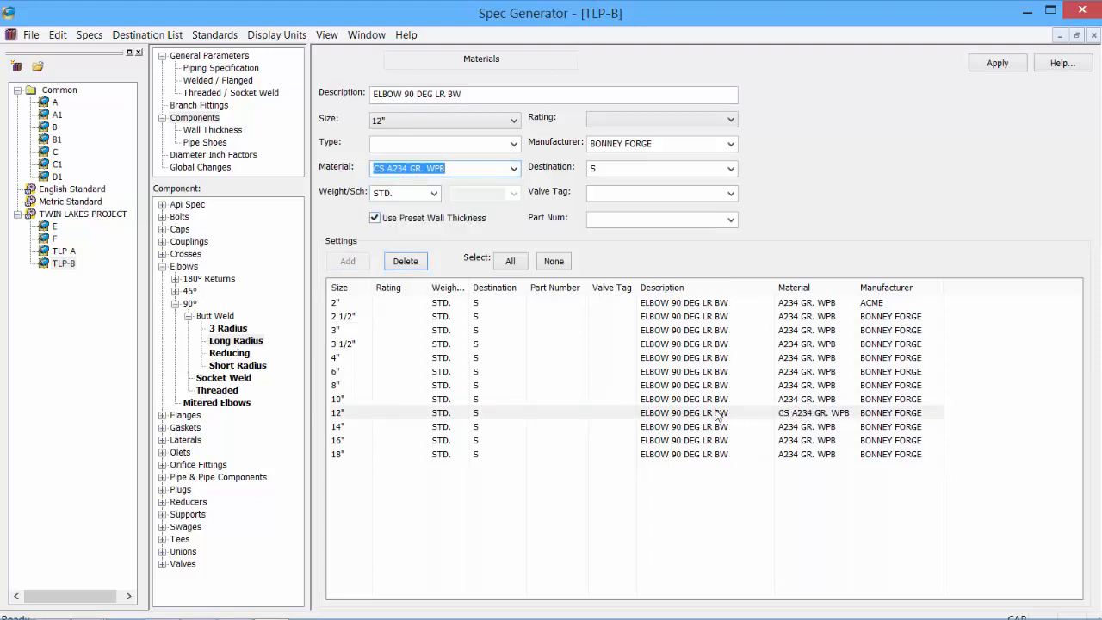
click(996, 65)
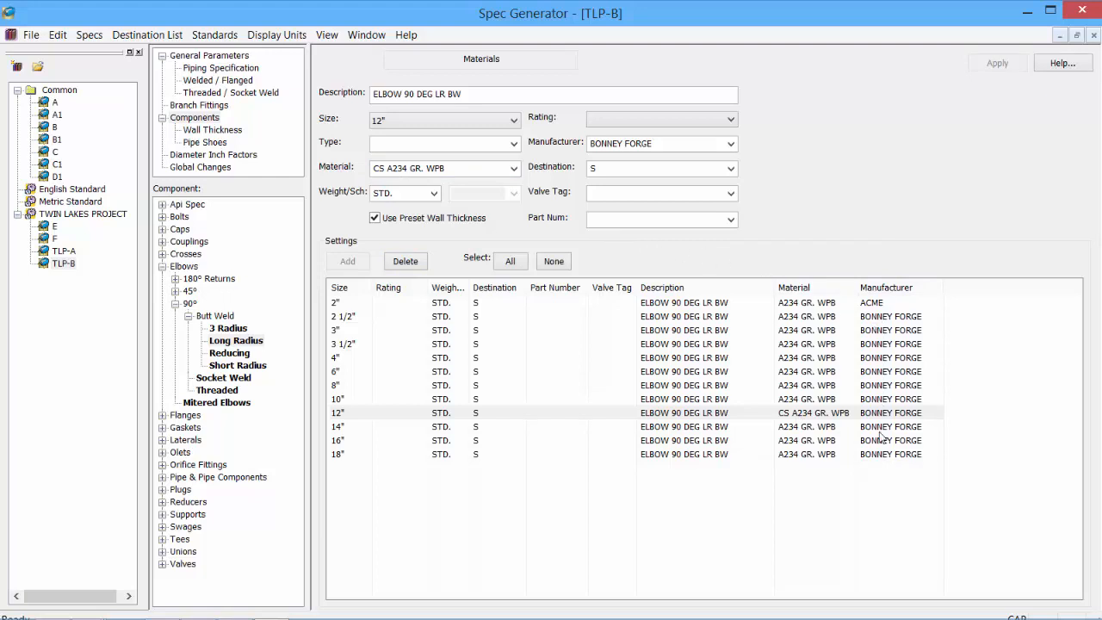
- Globally replace manufacturer BONNEY FORGE with ACME, then return to Piping Specification
click(206, 168)
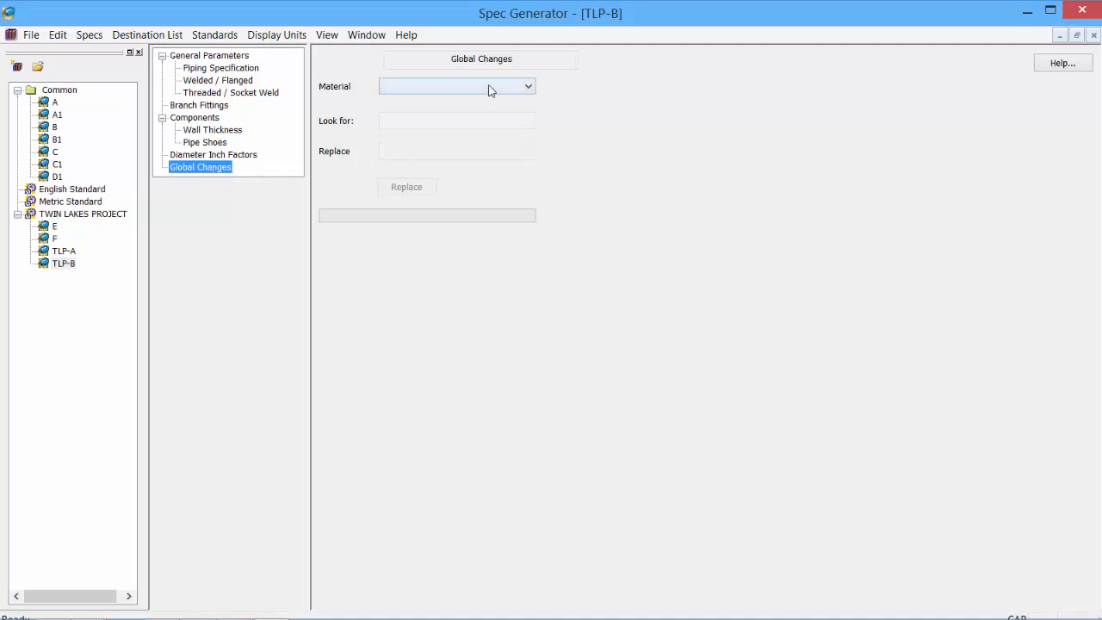
click(527, 87)
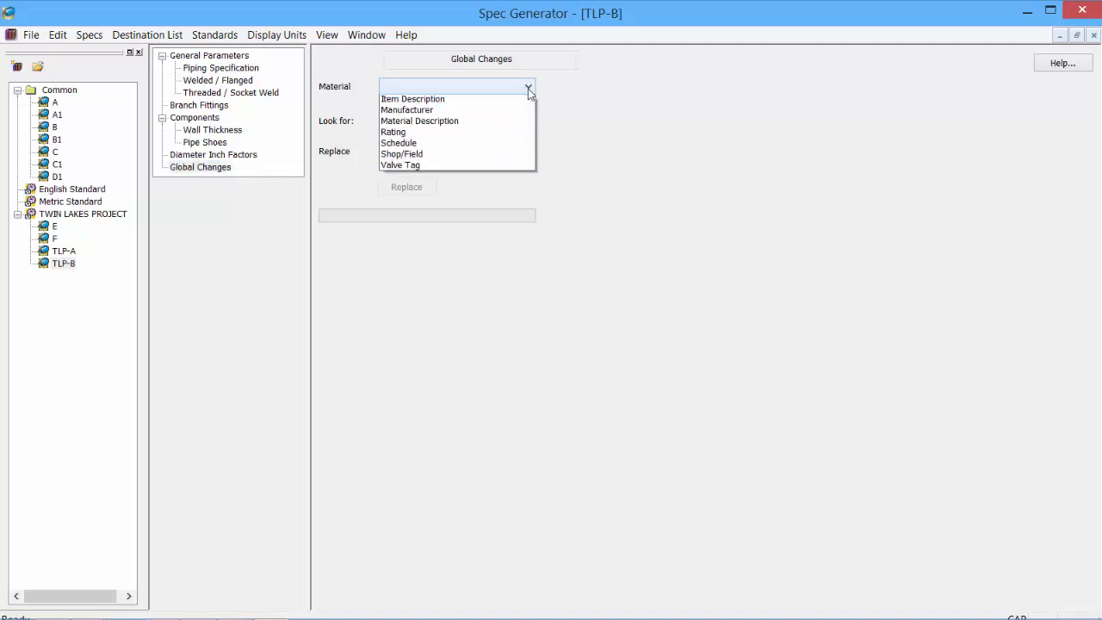
click(430, 123)
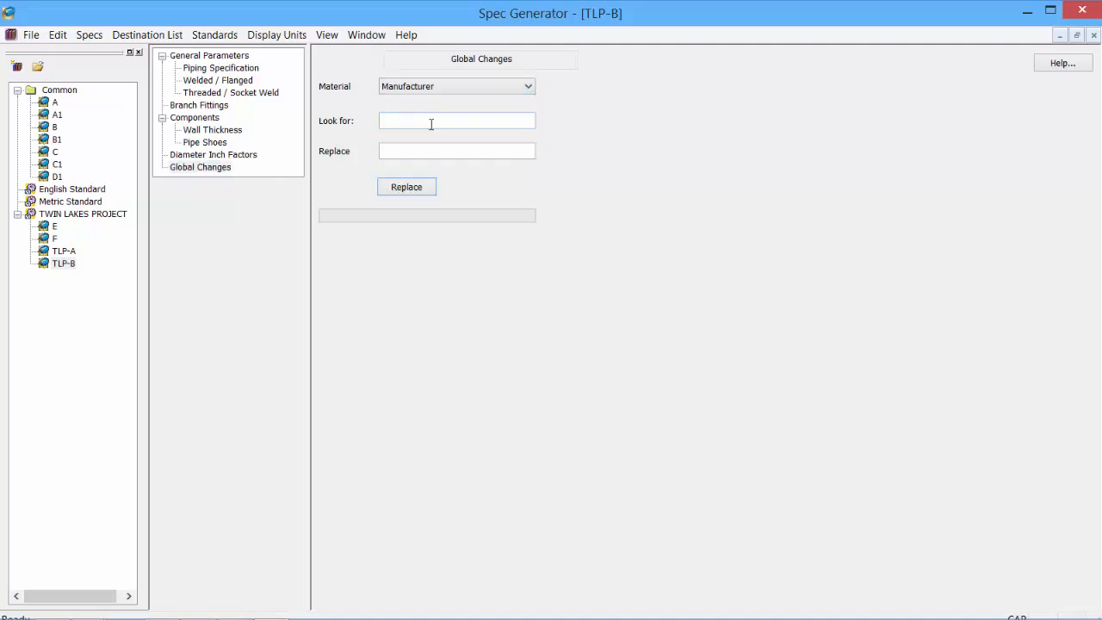
text(BONNEY FORGE)
click(419, 154)
text(ACME)
click(410, 191)
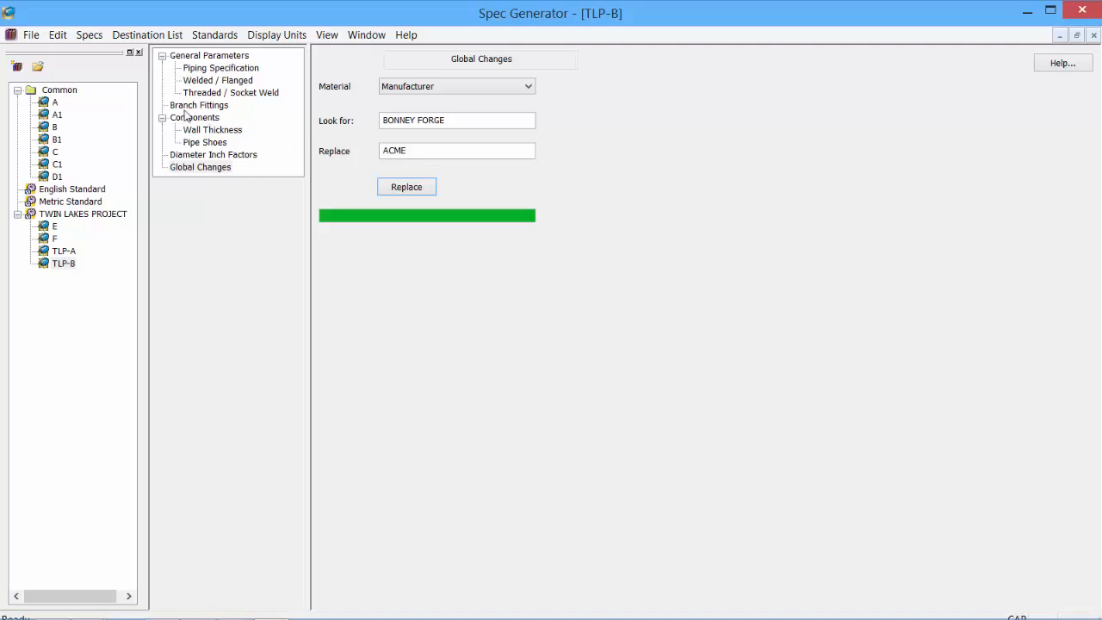
click(186, 119)
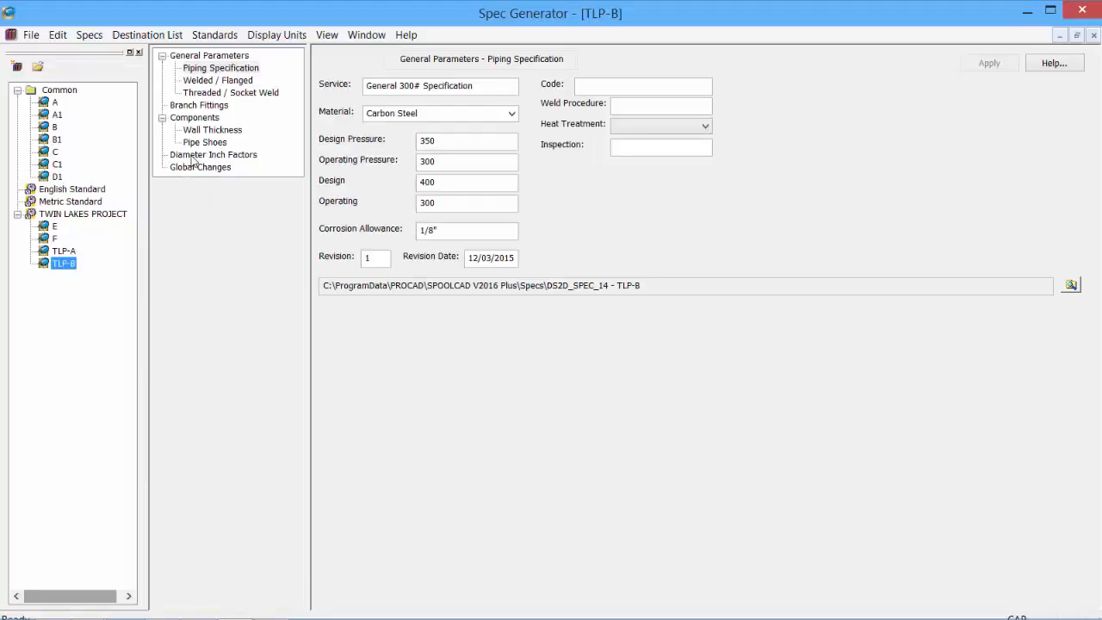
- Review TLP-B's Diameter Inch Factors, then bring up the Specs menu commands
click(207, 154)
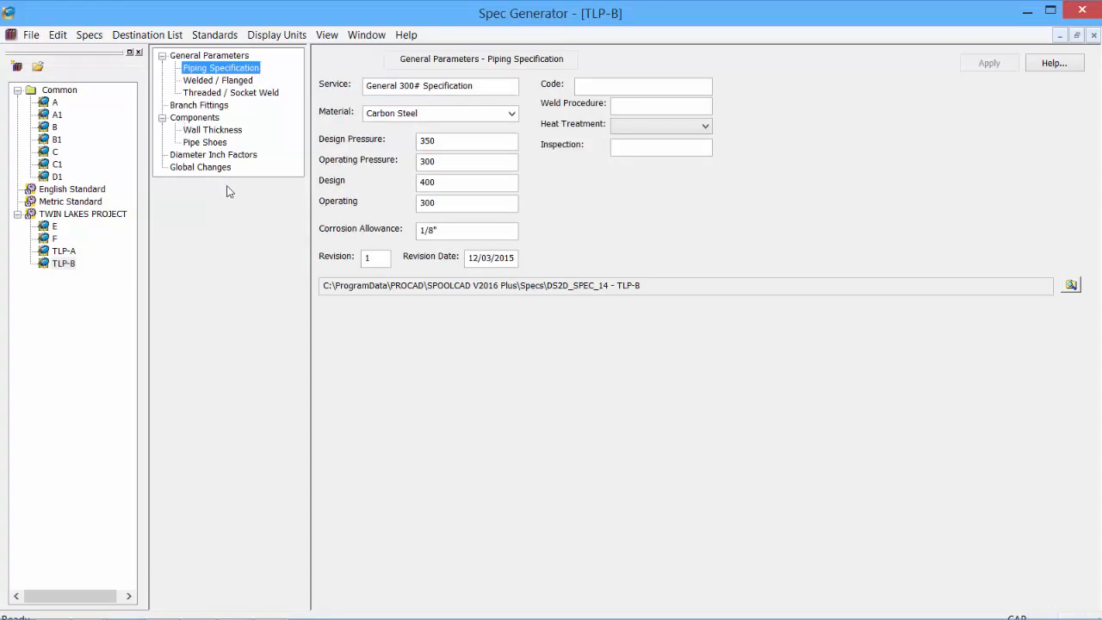
click(89, 34)
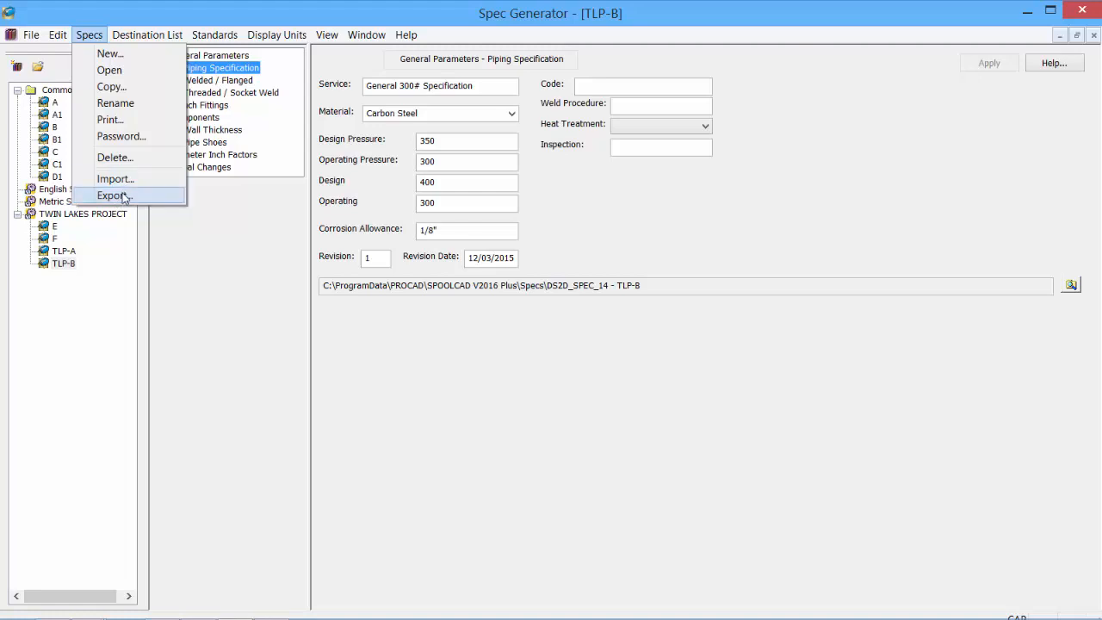
- Export TLP-B as TWIN LAKES PROJECT - TLP-B.xsp into the SPOOLCAD V2016 Plus Specs folder
click(113, 196)
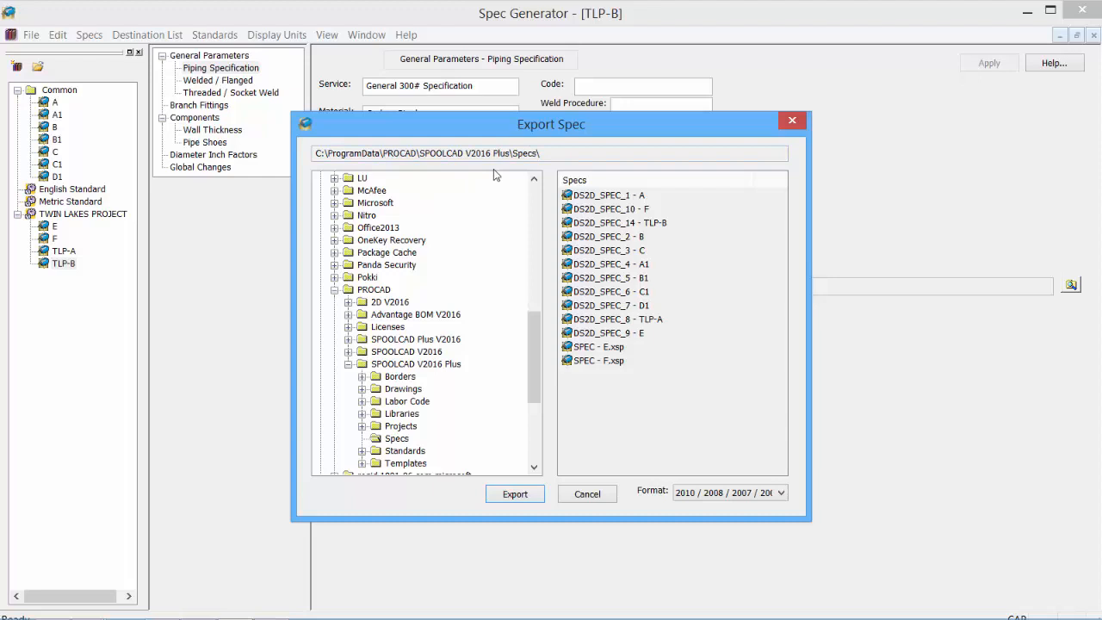
click(515, 495)
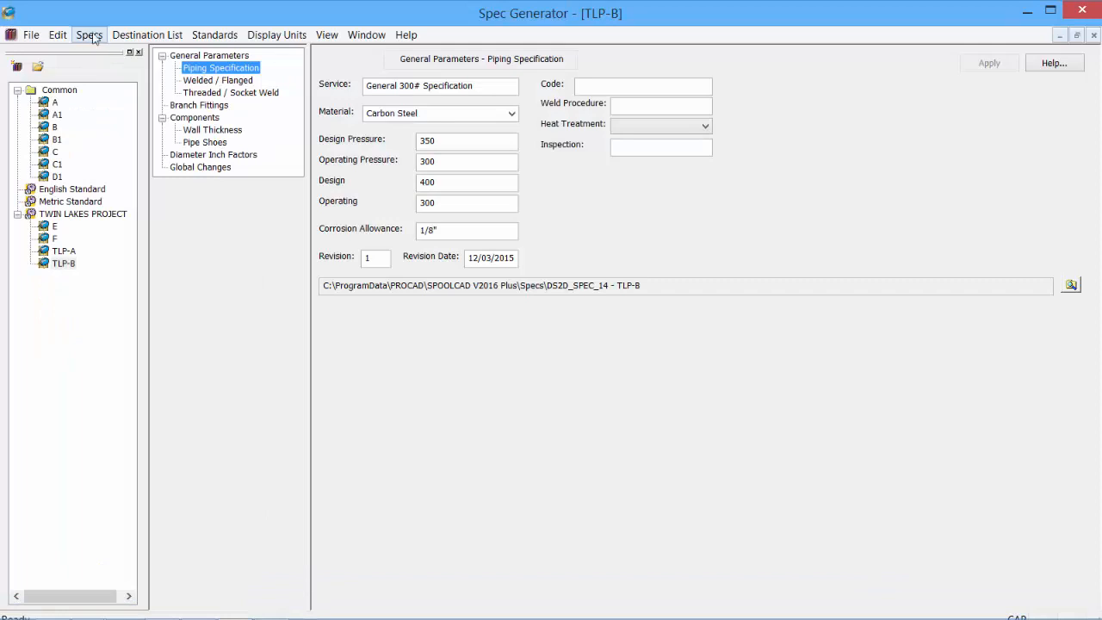
- Import TWIN LAKES PROJECT - TLP-B.xsp back as a separate spec without overwriting TLP-B
click(90, 35)
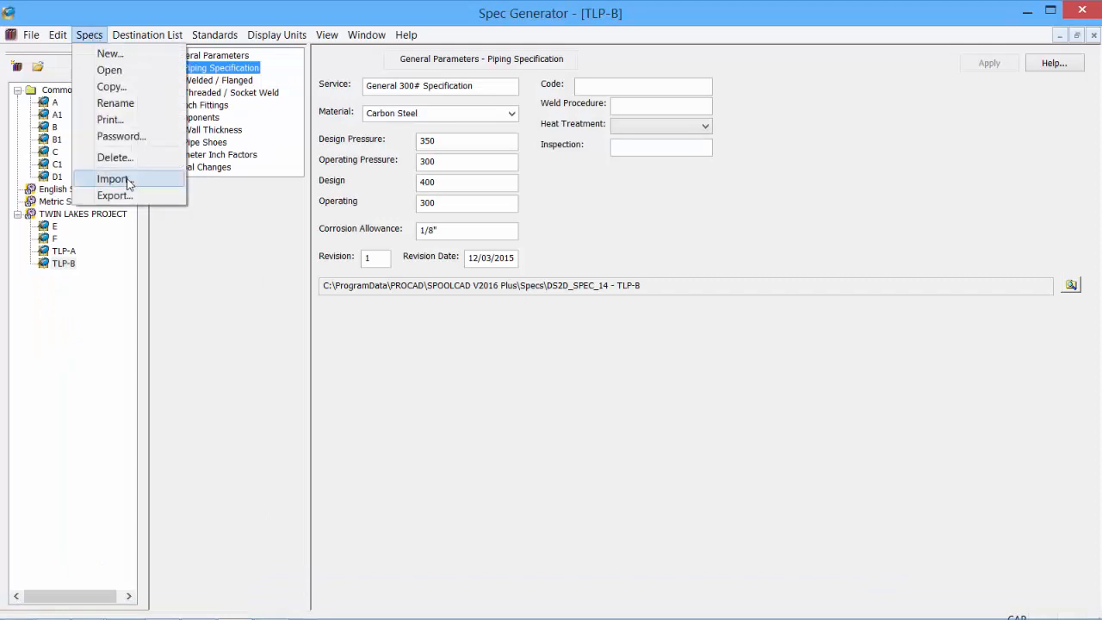
click(113, 179)
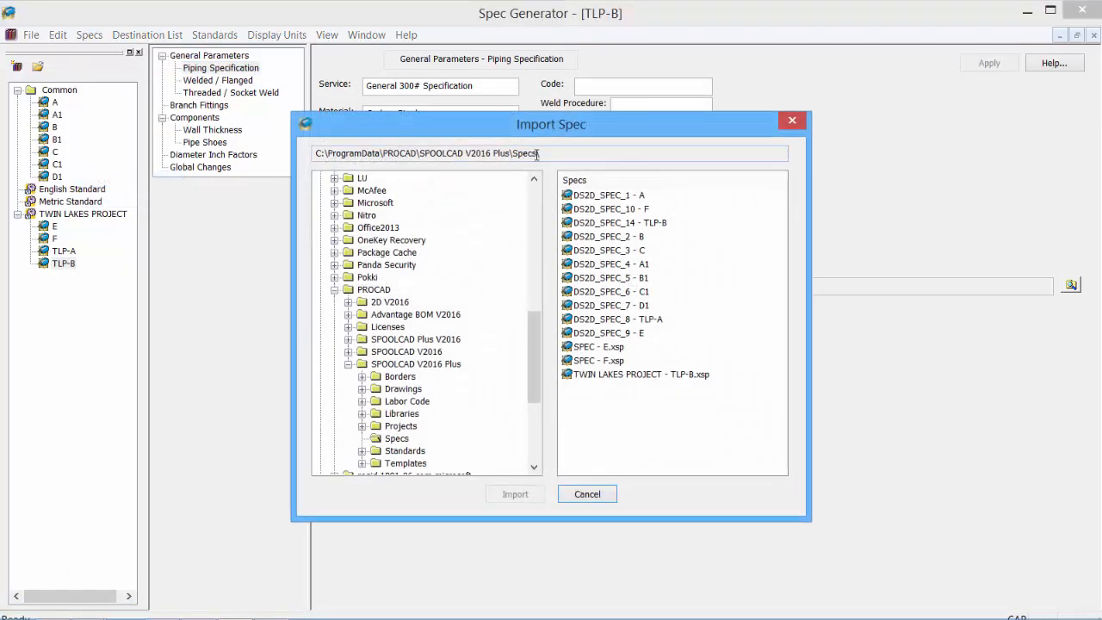
click(642, 377)
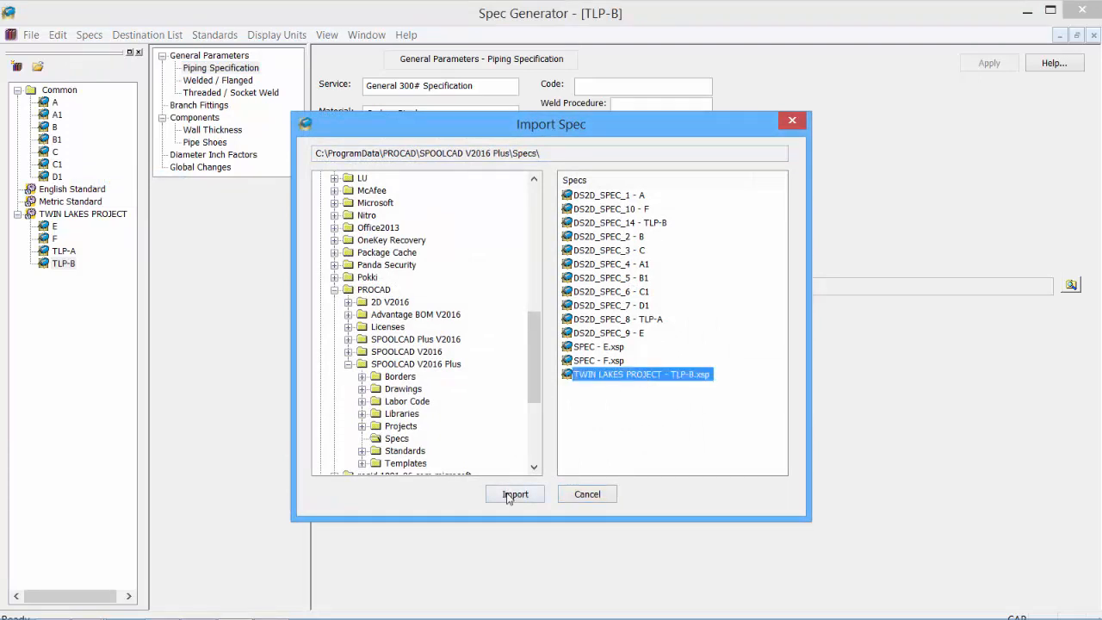
click(513, 495)
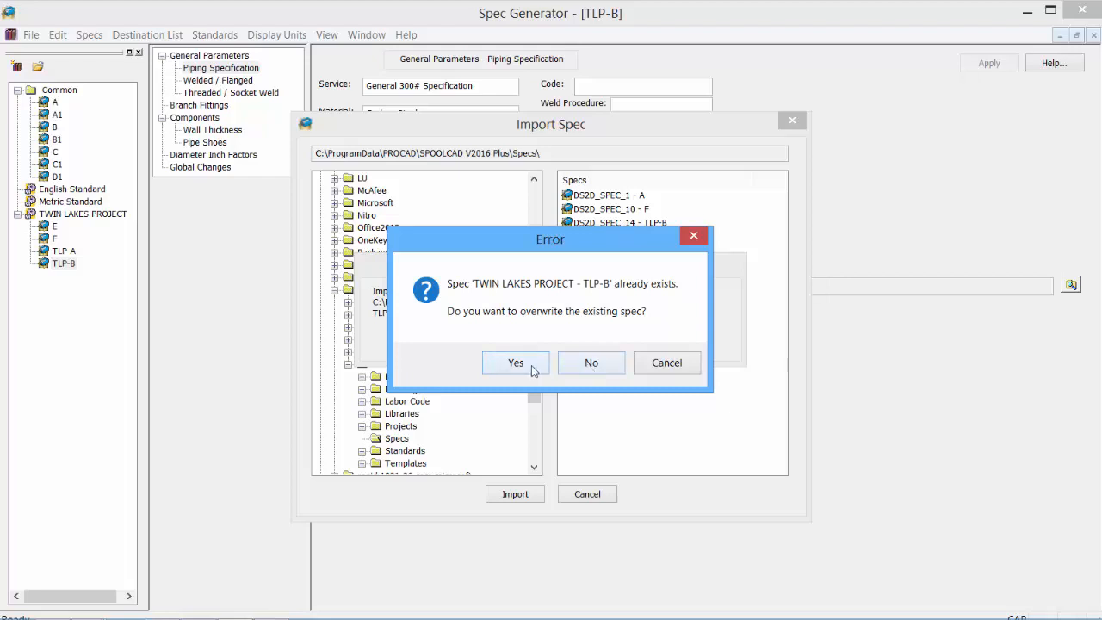
click(589, 362)
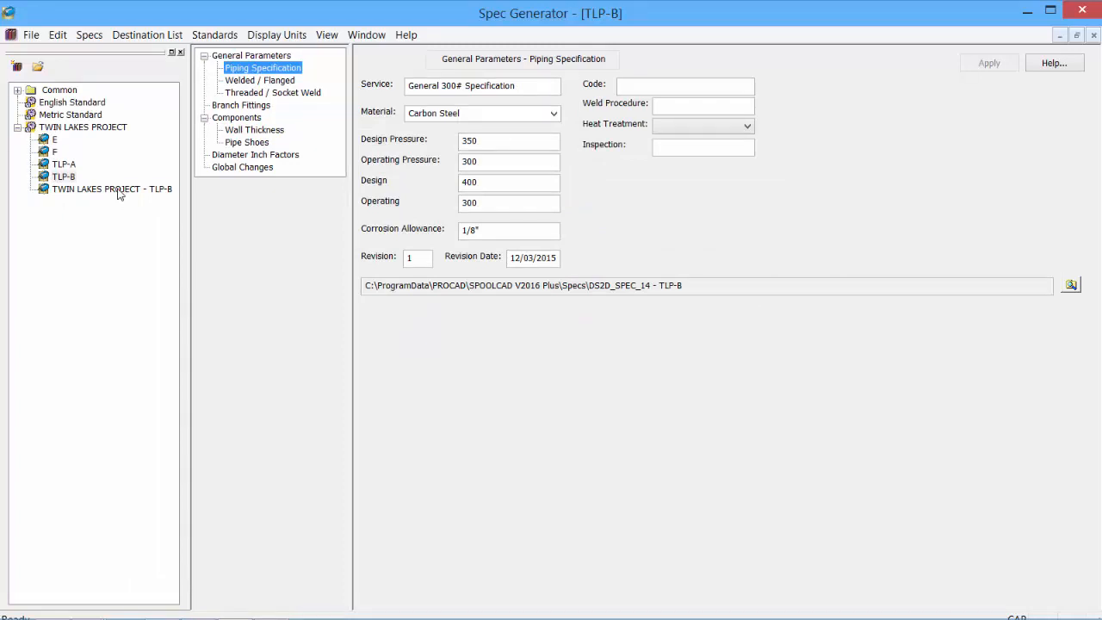
- Delete the imported TWIN LAKES PROJECT - TLP-B spec entirely, including all its files
click(119, 190)
right_click(119, 191)
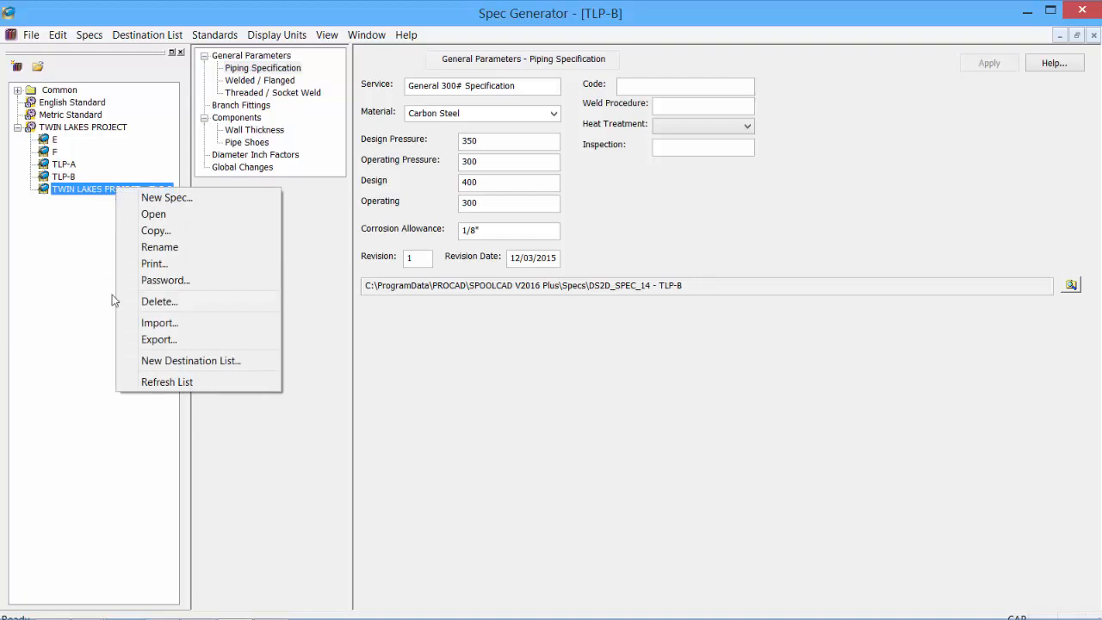
click(169, 310)
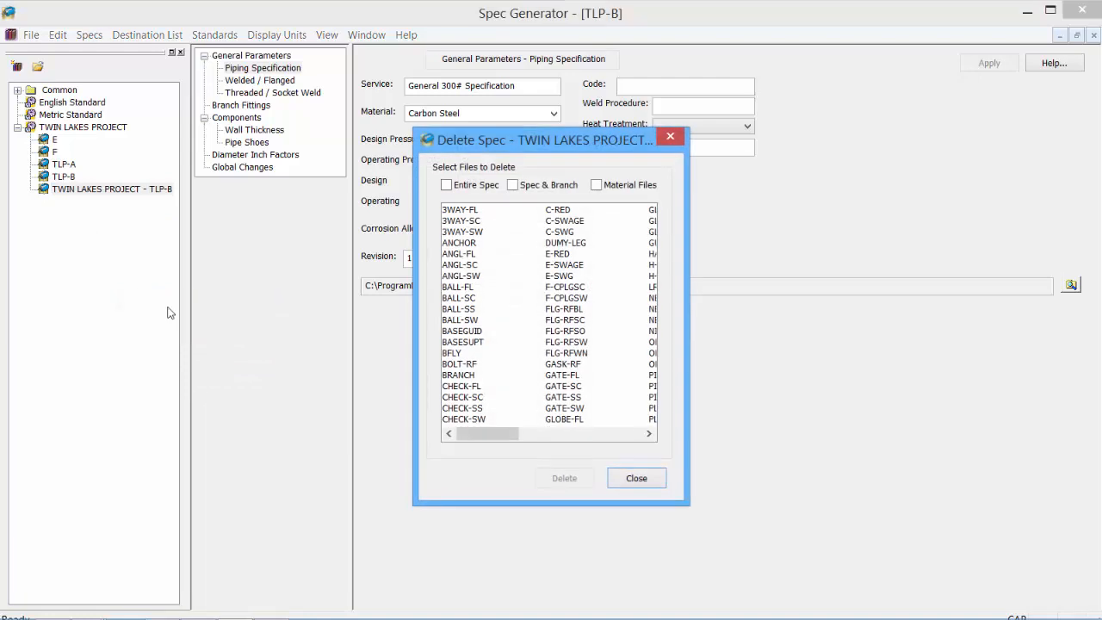
click(456, 190)
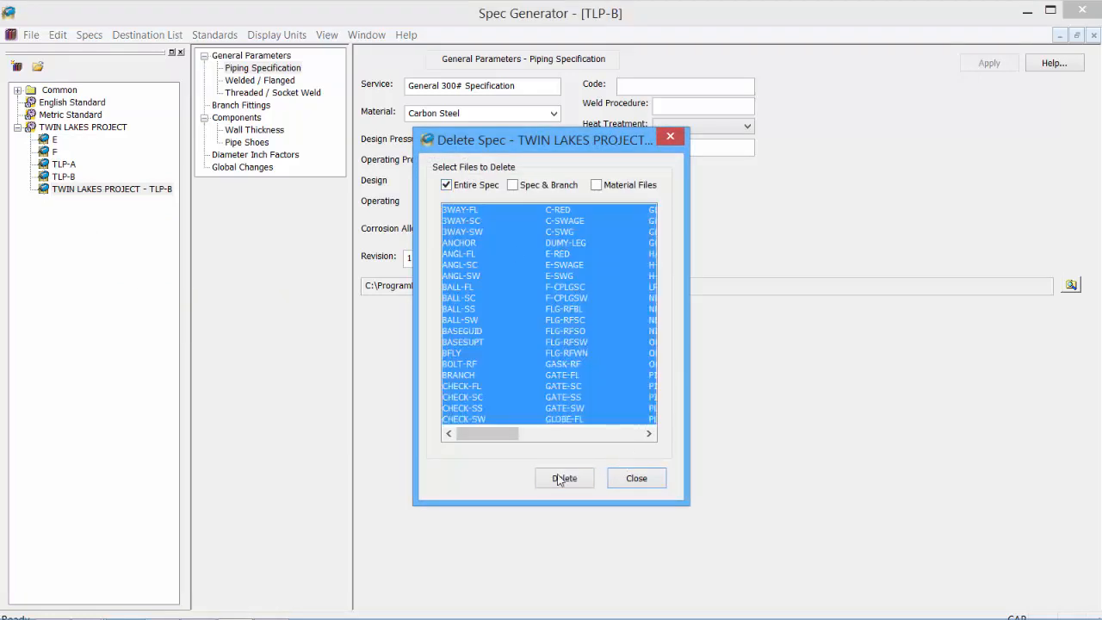
click(561, 478)
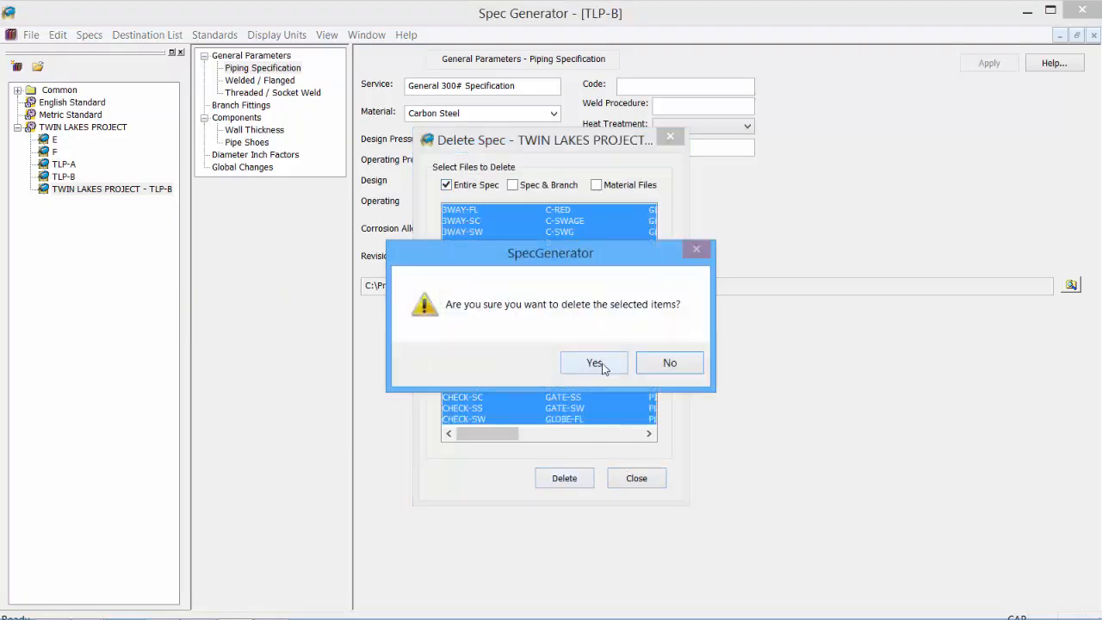
click(605, 365)
click(89, 35)
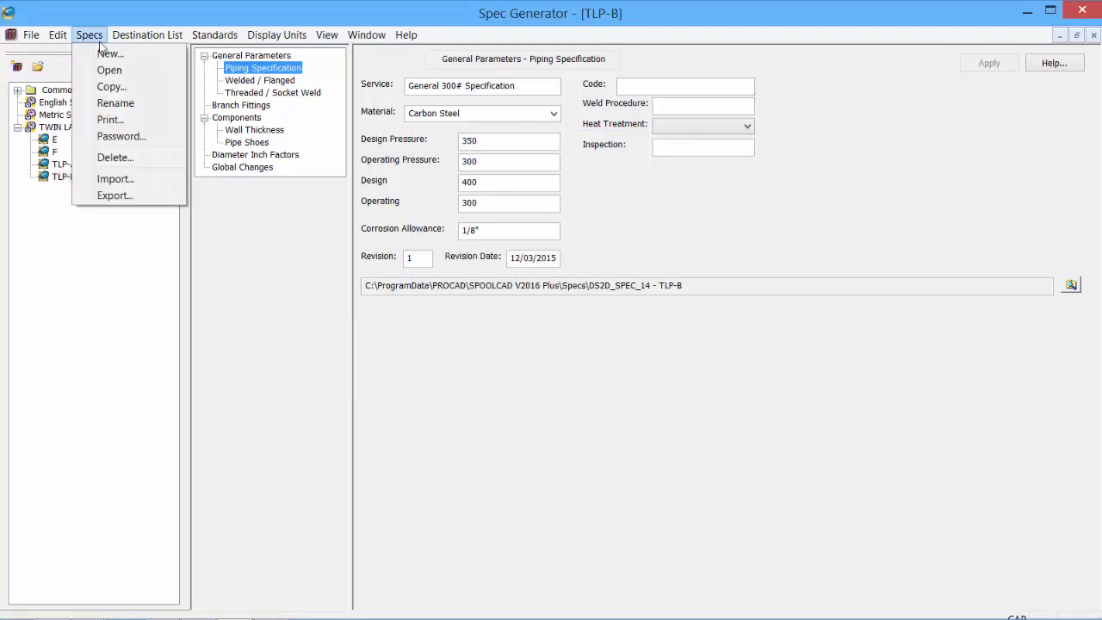
- Select Spec File, Branch Chart and All Material Files for printing TLP-B, then close Print Spec
click(135, 121)
click(447, 185)
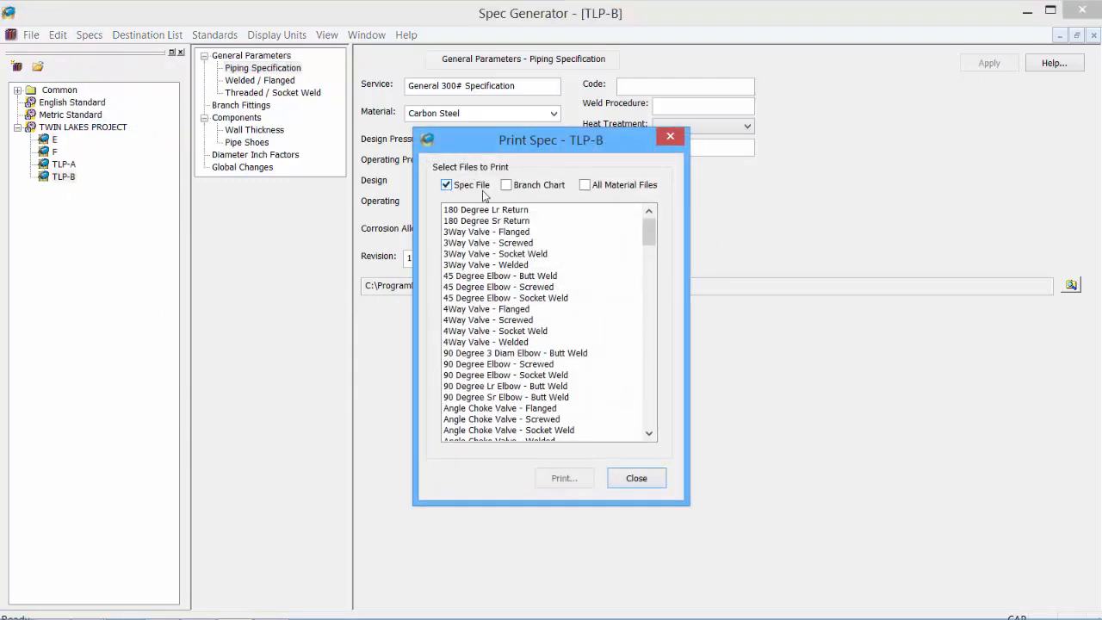
click(507, 185)
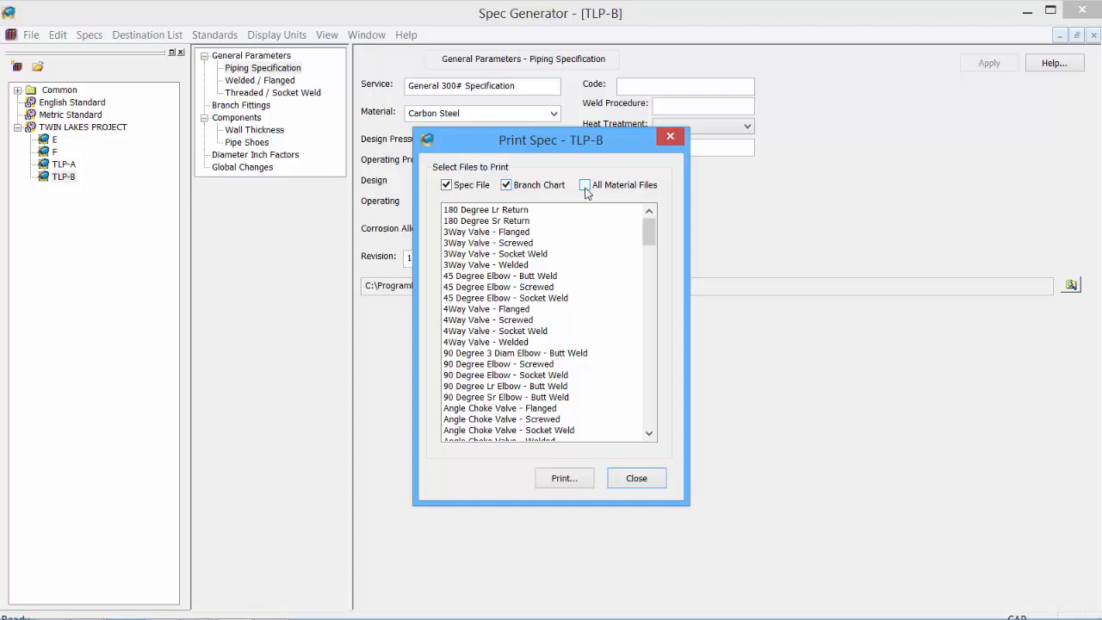
click(584, 186)
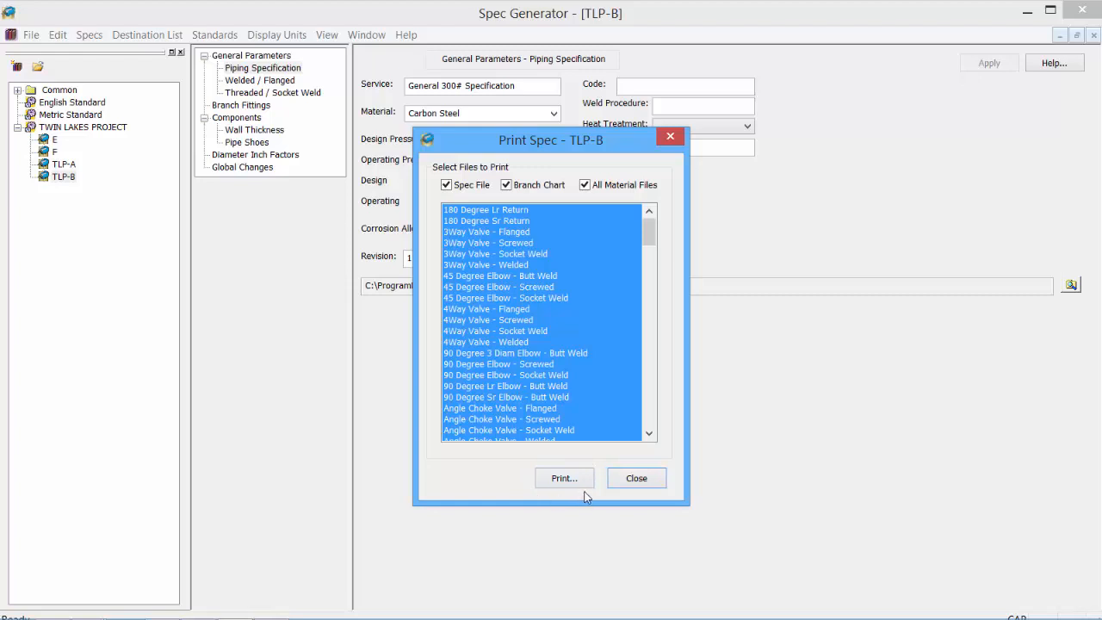
click(635, 480)
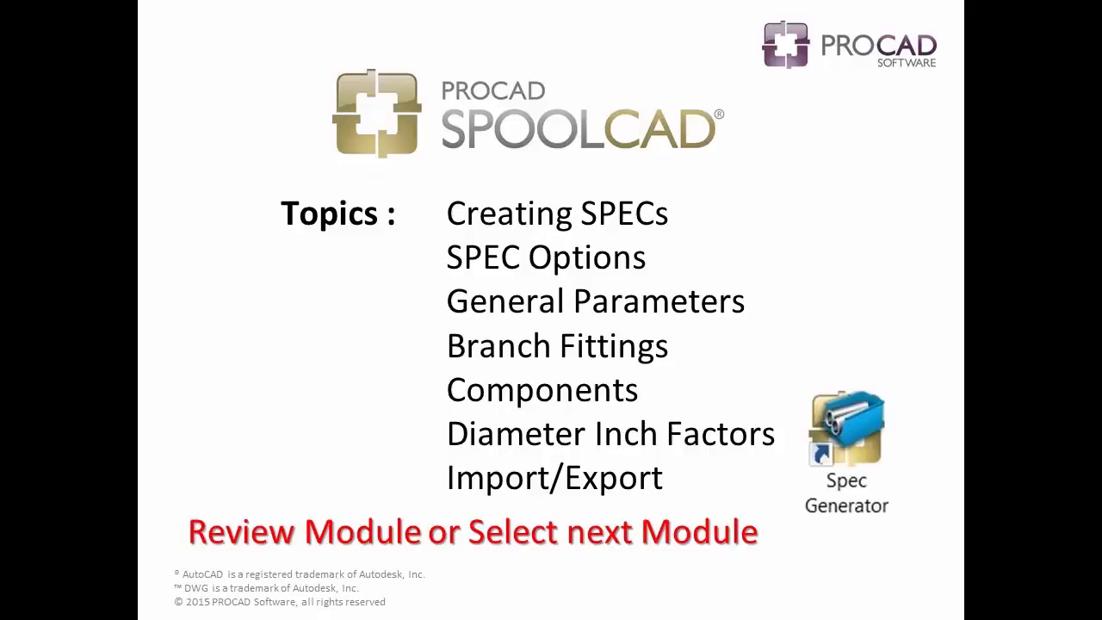